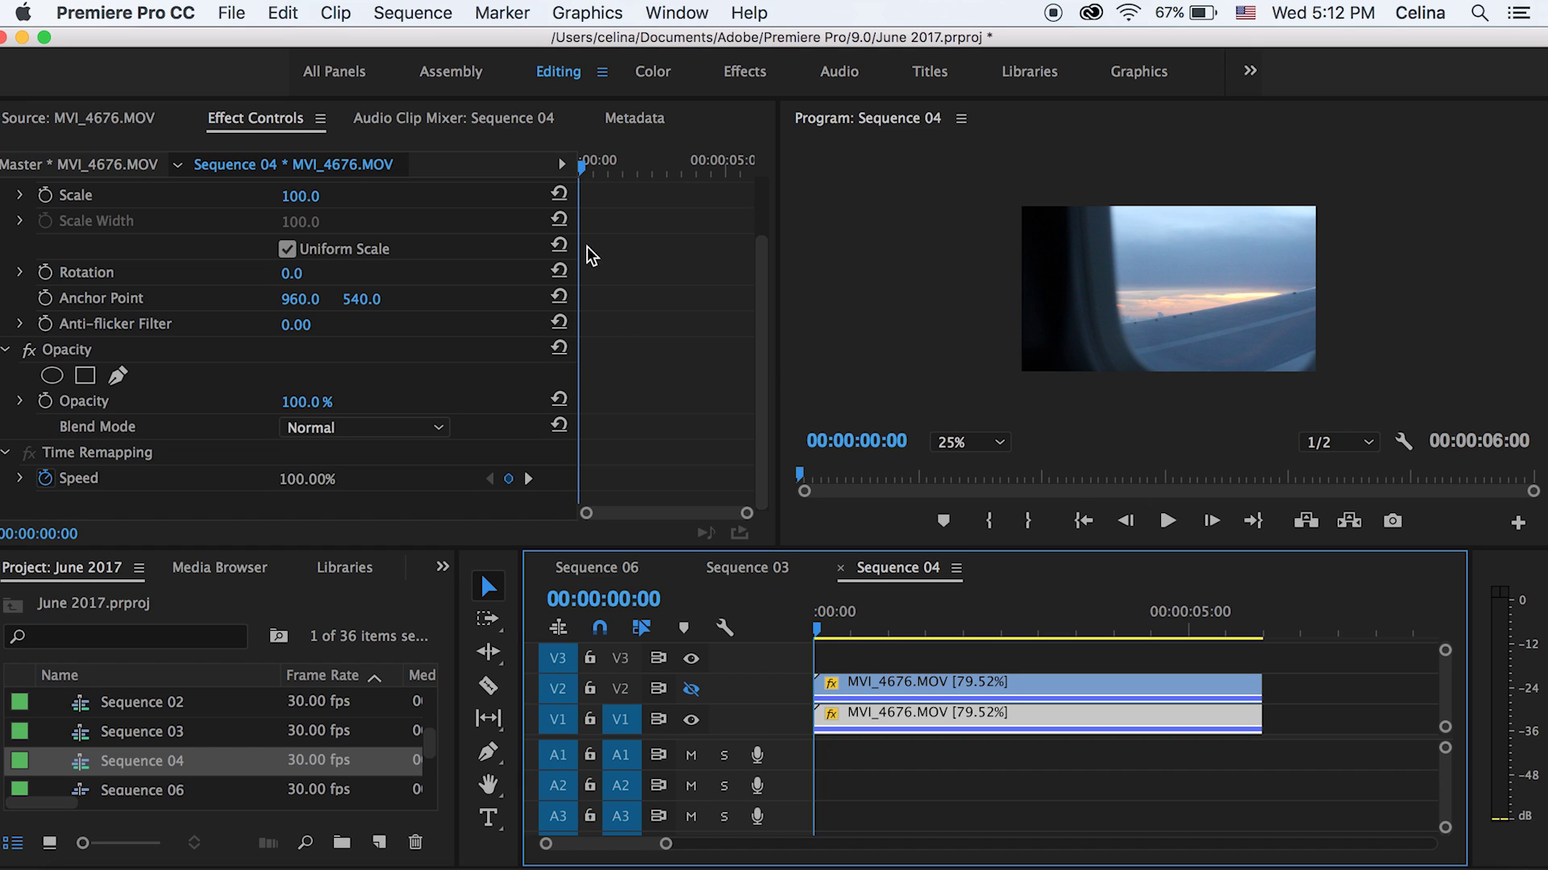
- Draw an opacity mask with the Pen tool on the V1 clip, tracing the airplane window opening and slightly curving its upper edge
left_click(118, 376)
left_click(1110, 208)
left_click(1111, 207)
left_click(1115, 261)
left_click(1118, 320)
mouse_move(1145, 359)
left_mouse_down()
mouse_move(1153, 347)
mouse_move(1139, 363)
mouse_move(1155, 378)
left_mouse_up()
left_click(1296, 378)
left_click(1325, 340)
left_click(1338, 199)
key("super+z")
key("super+z")
left_click(1323, 201)
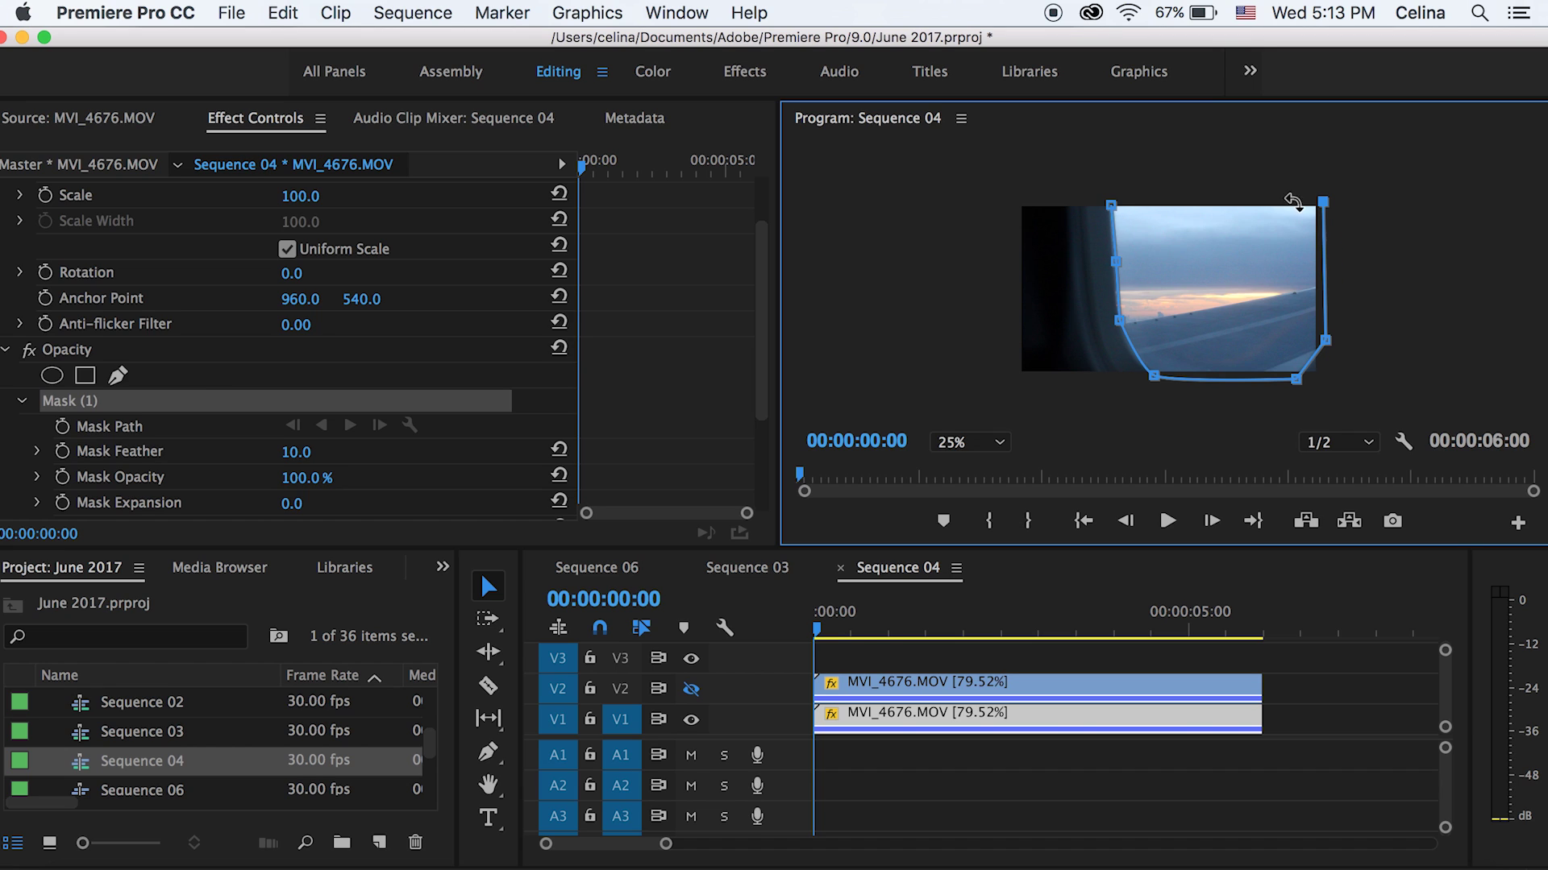
left_click(1113, 204)
left_click_drag(1114, 198, 1115, 193)
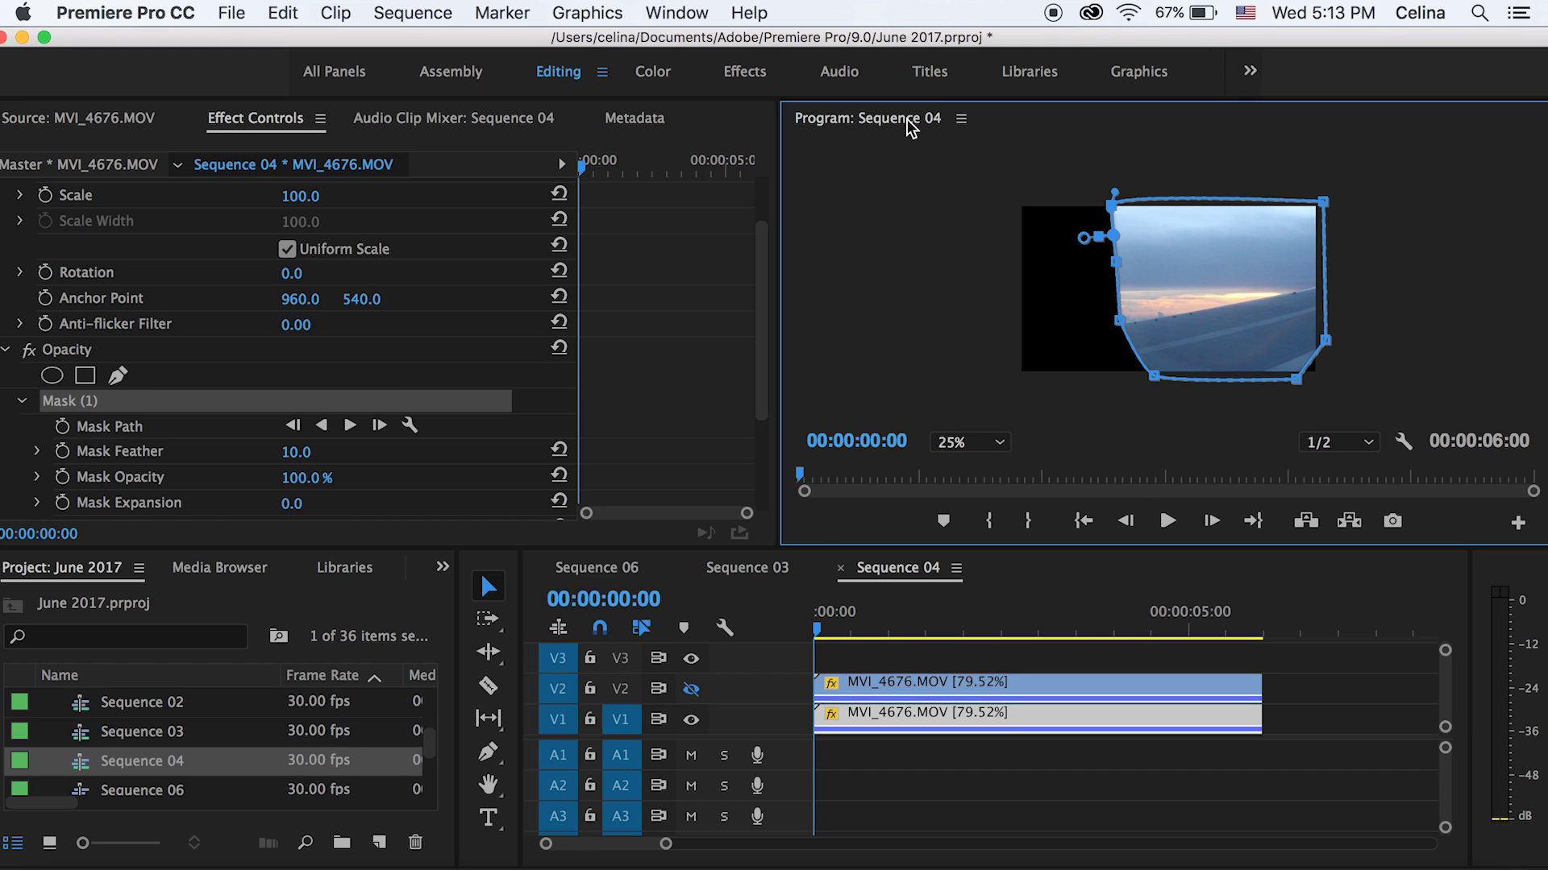
- Invert the window mask on the V1 MVI_4676.MOV clip so the area inside the window is cut out
left_click(831, 728)
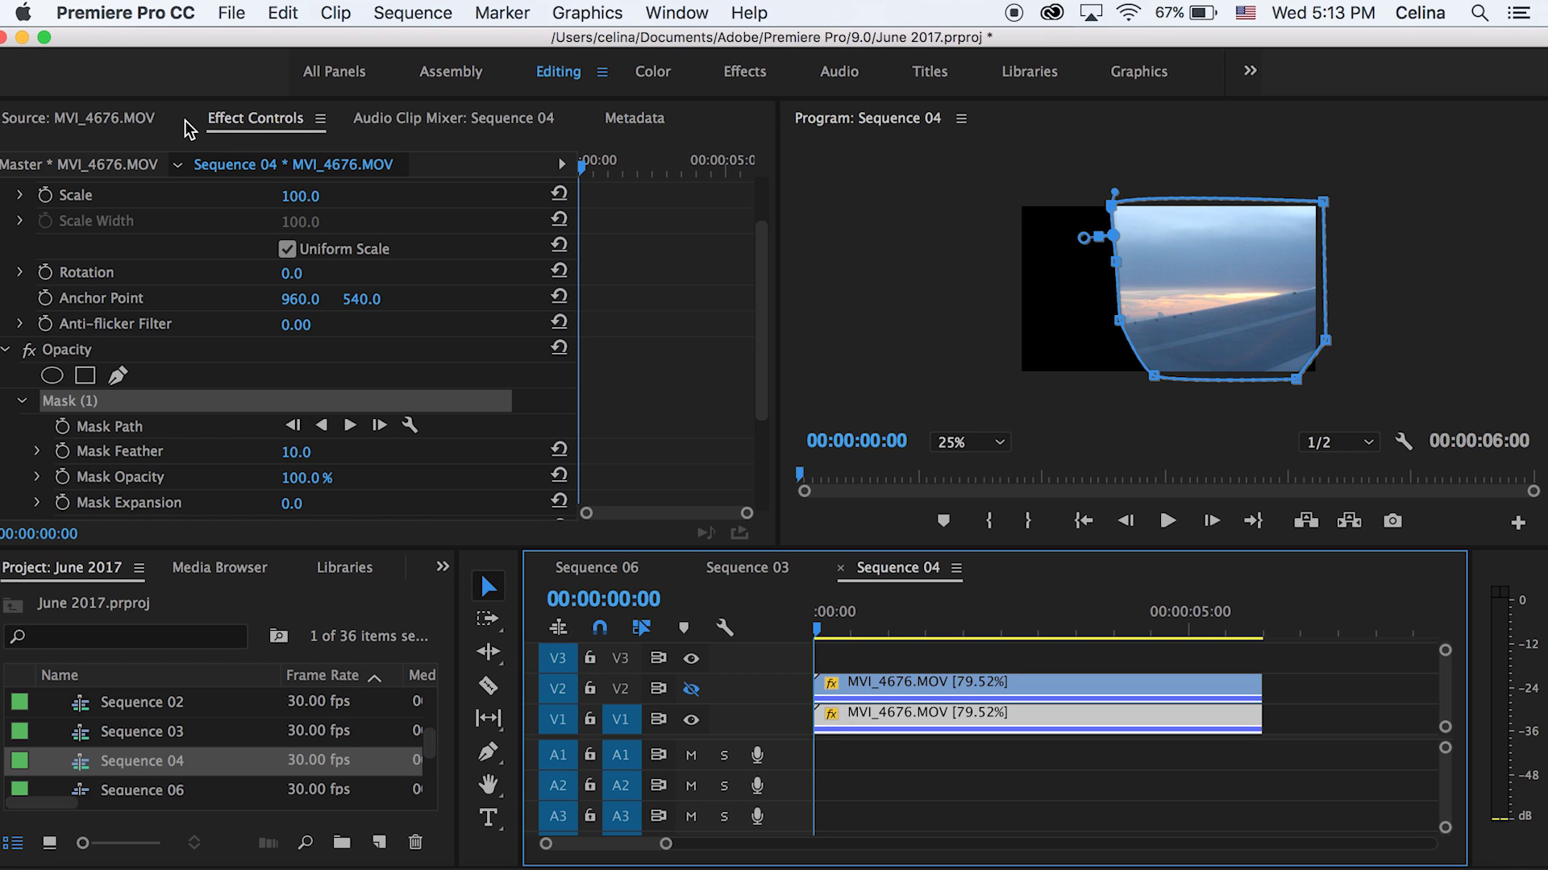
left_click(639, 338)
left_click(846, 732)
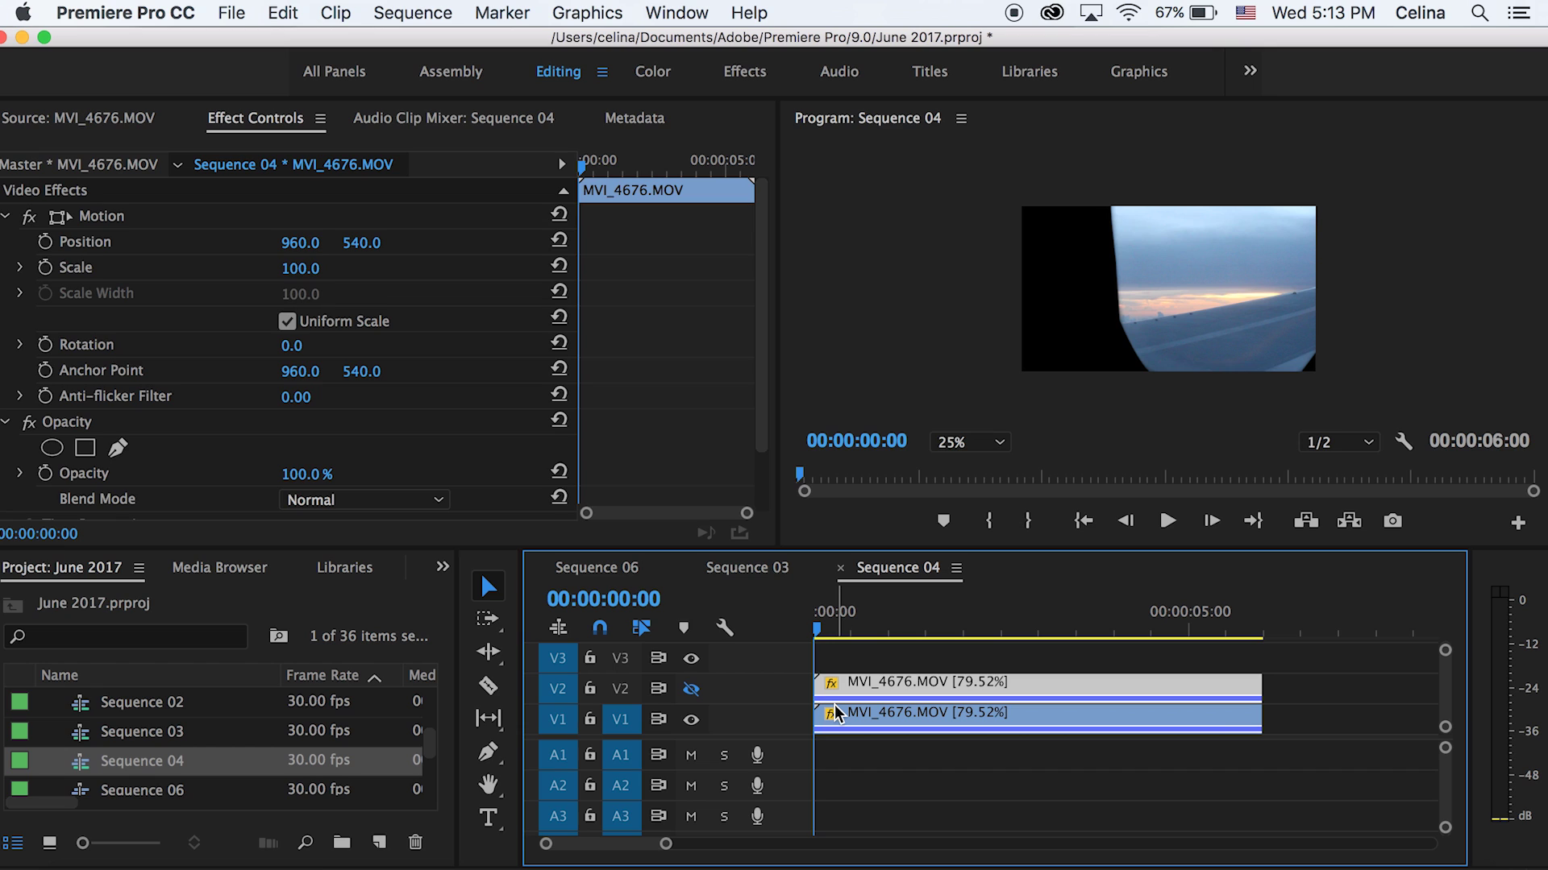
left_click(838, 685)
scroll(287, 372, "down", 5)
left_click(285, 365)
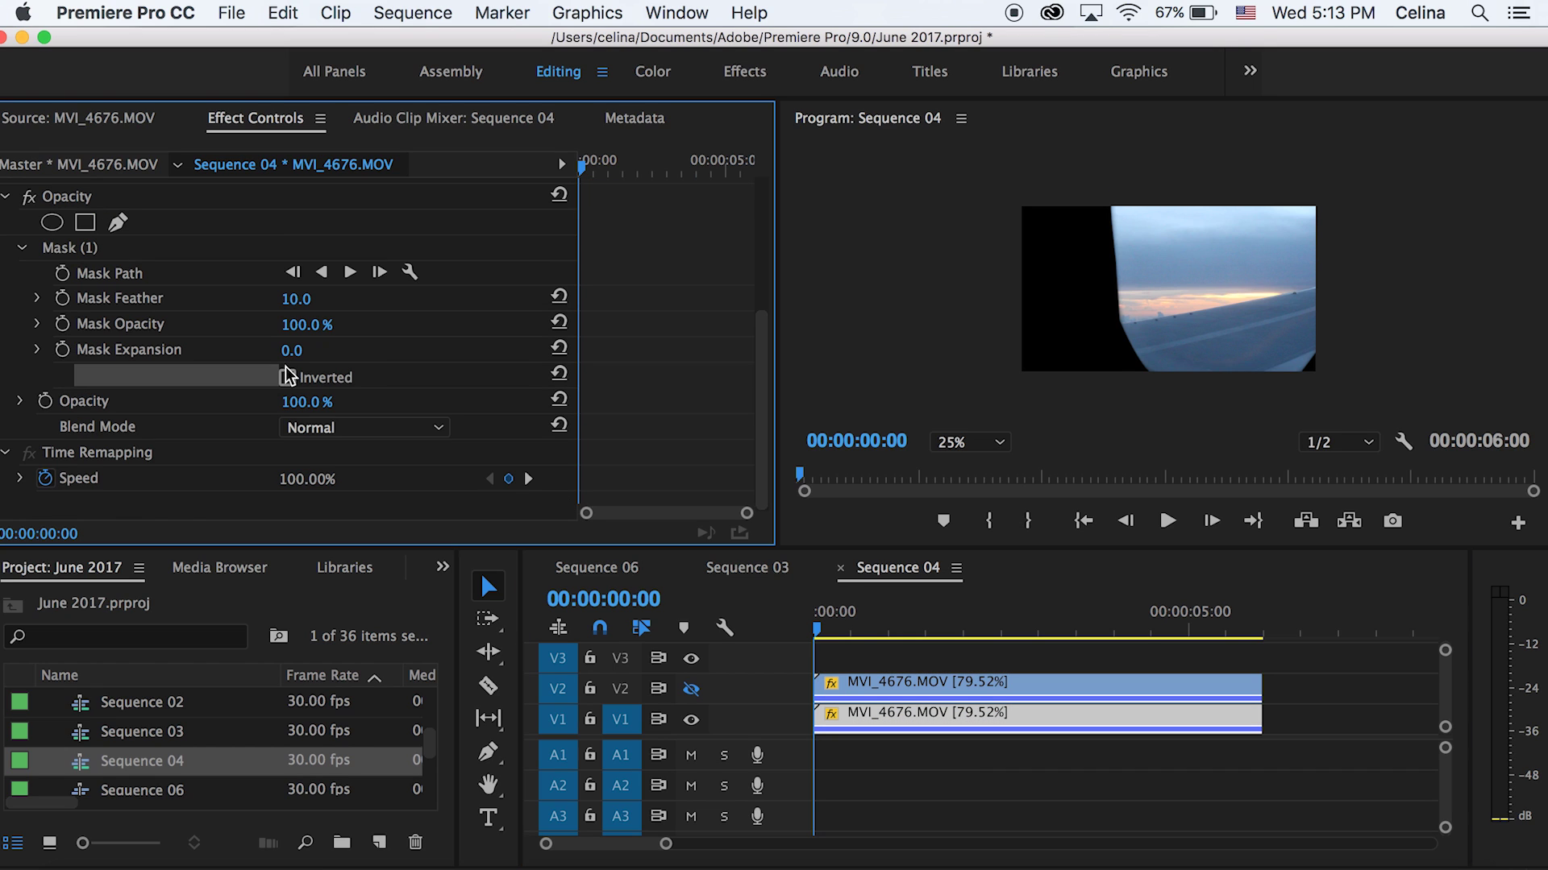
left_click(287, 374)
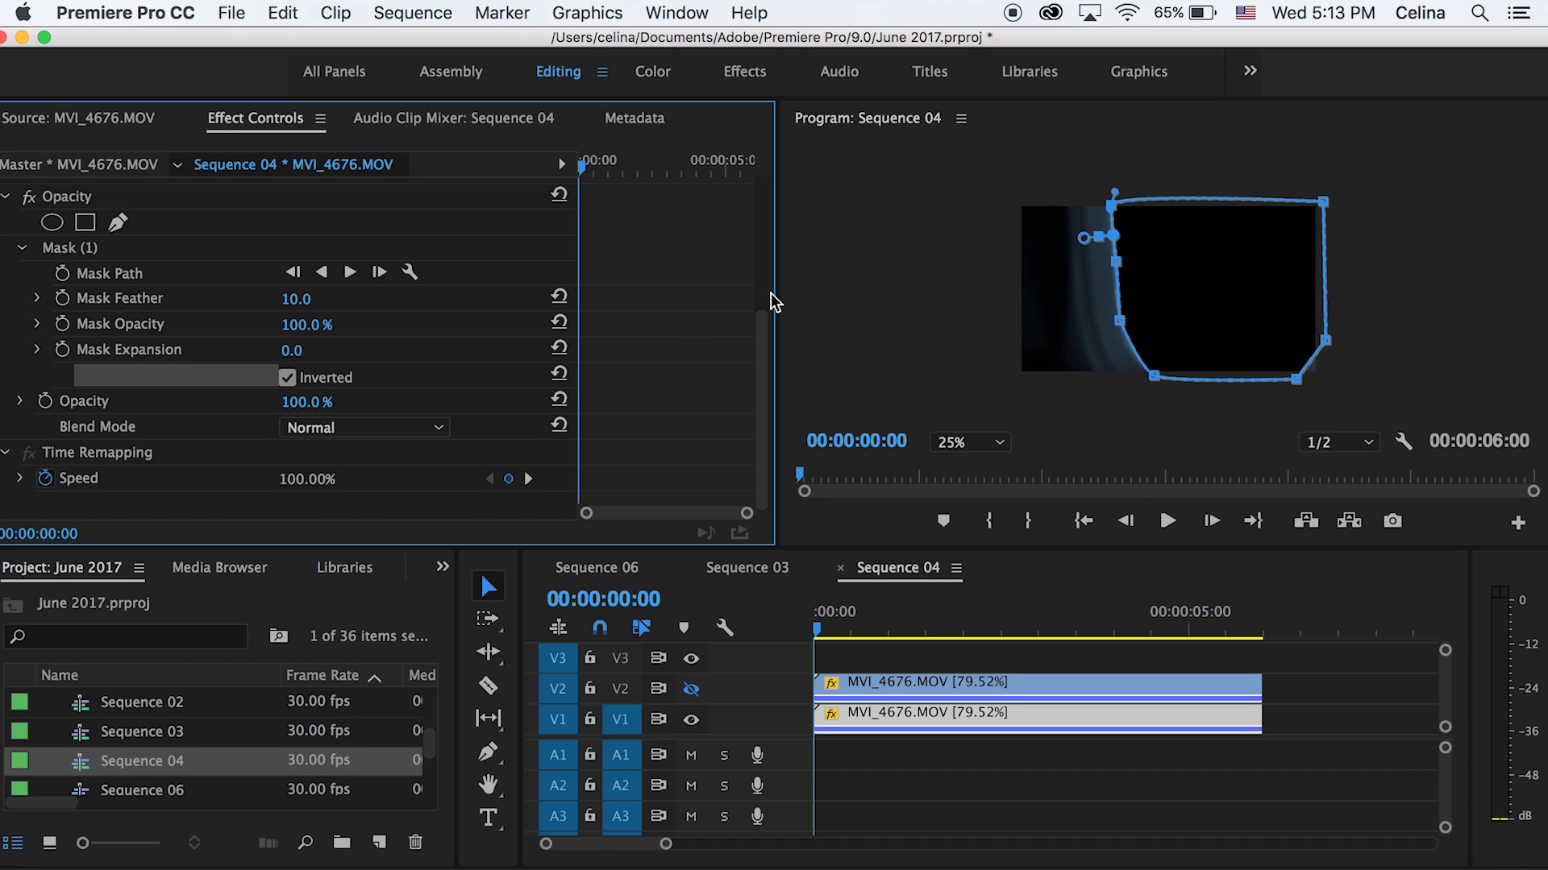
- Try to track the window mask forward automatically from the start of the clip
left_click(351, 273)
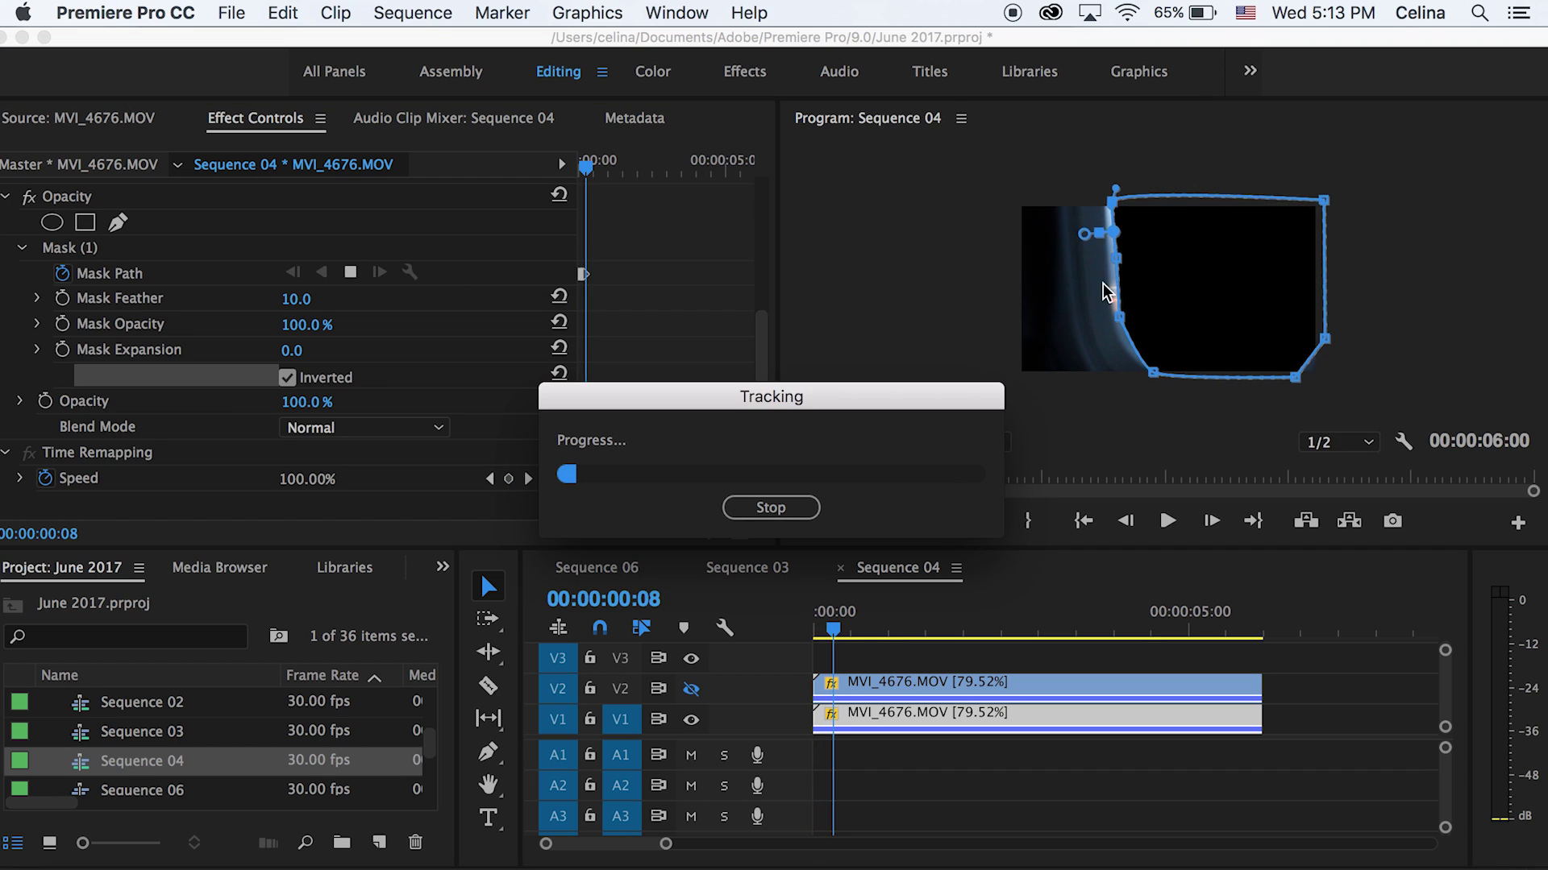
left_click(770, 507)
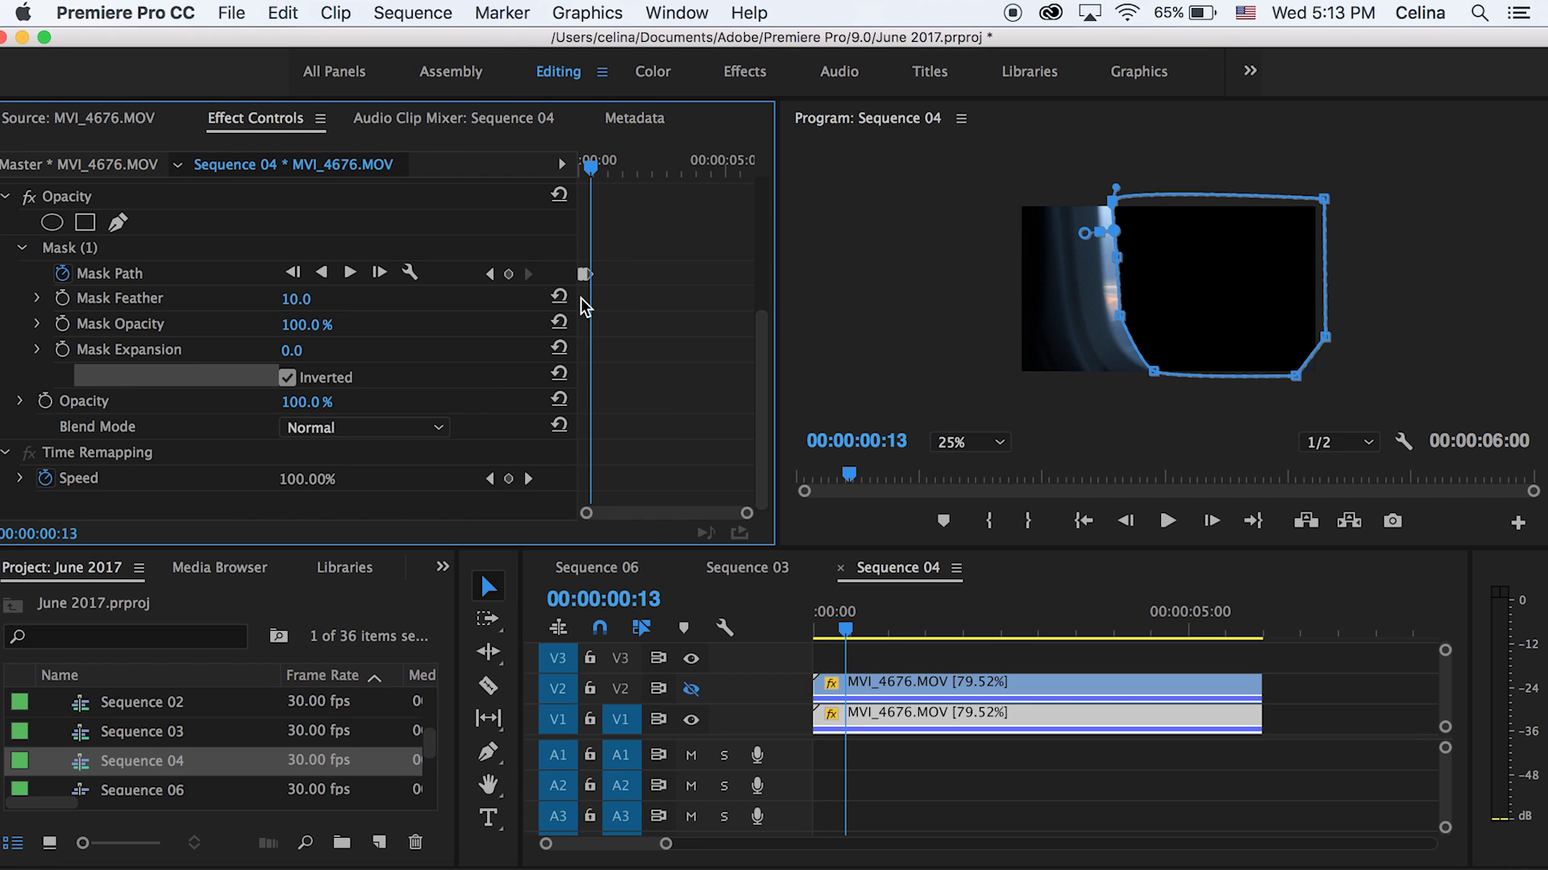
left_click(593, 160)
left_click_drag(593, 160, 553, 172)
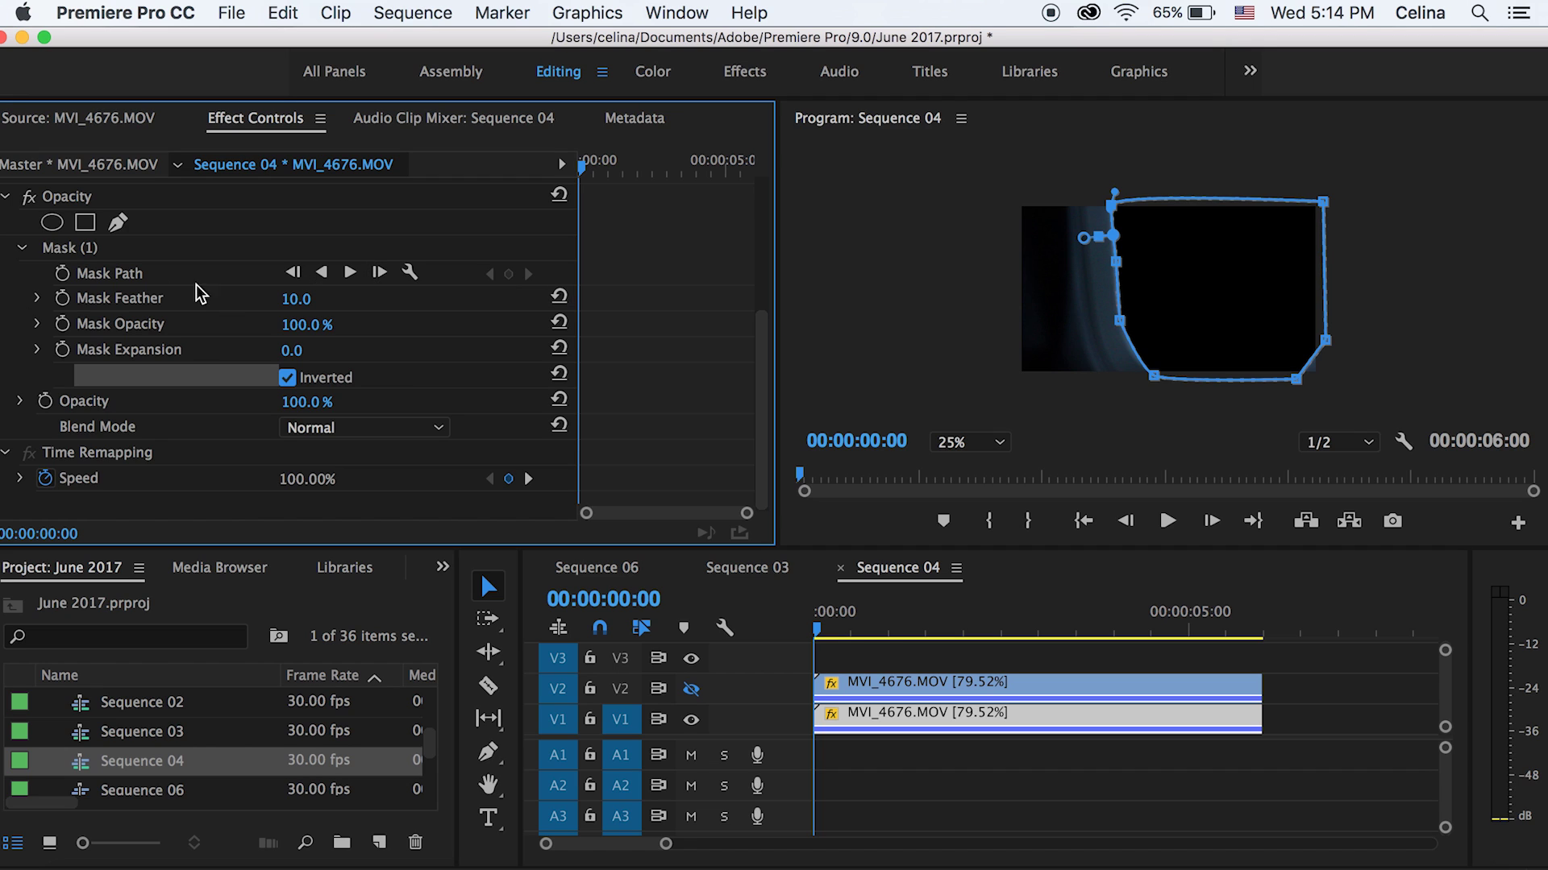
- Turn on Mask Path keyframing at 00:00:00:00 for the window mask
left_click(62, 274)
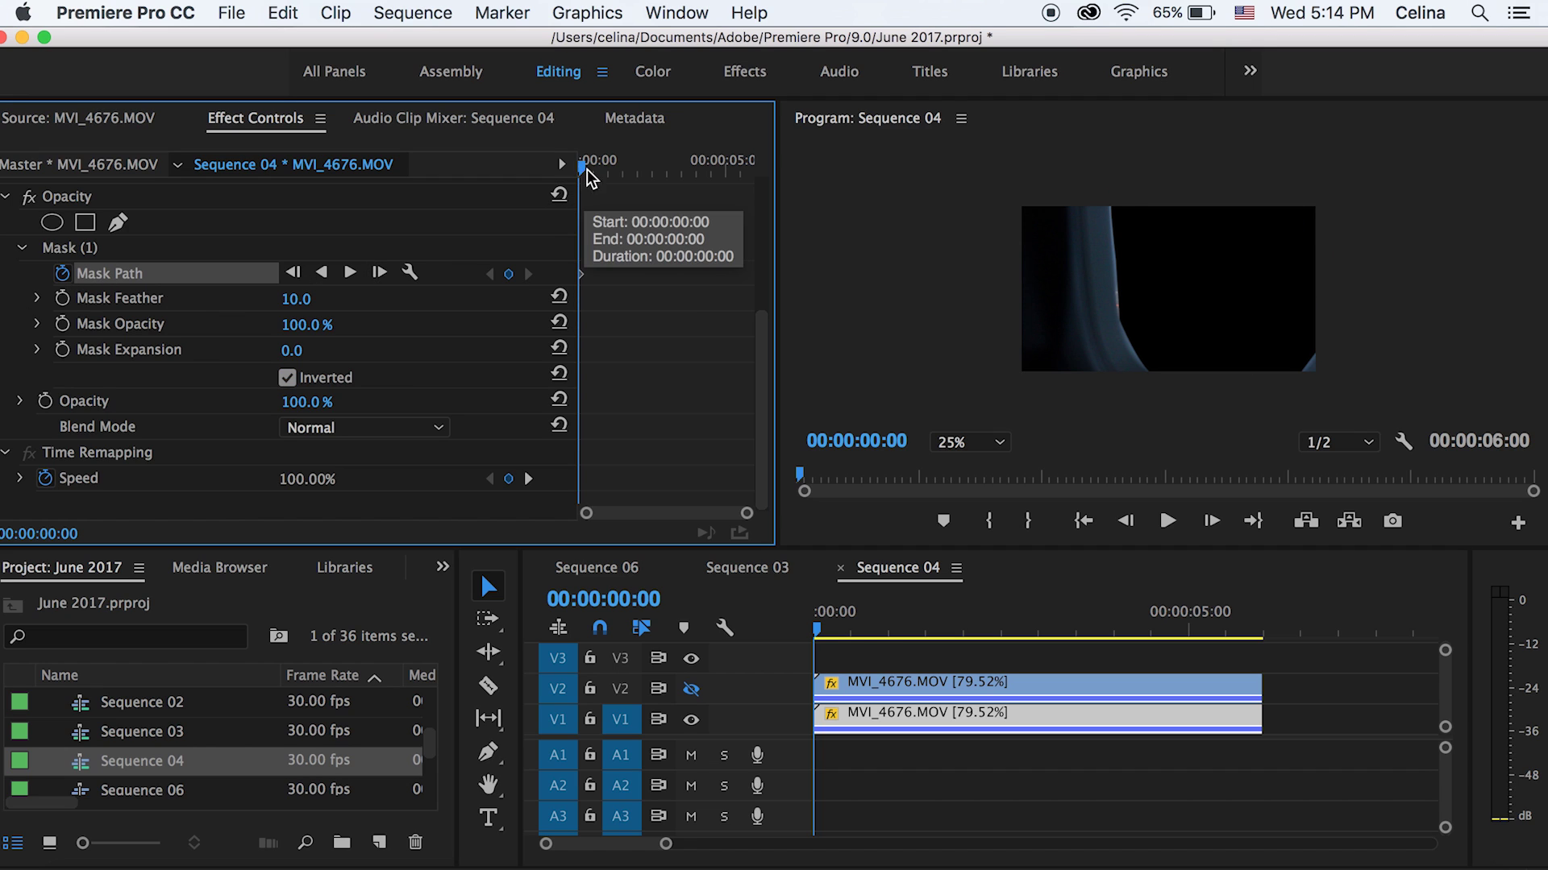
left_click_drag(588, 169, 557, 166)
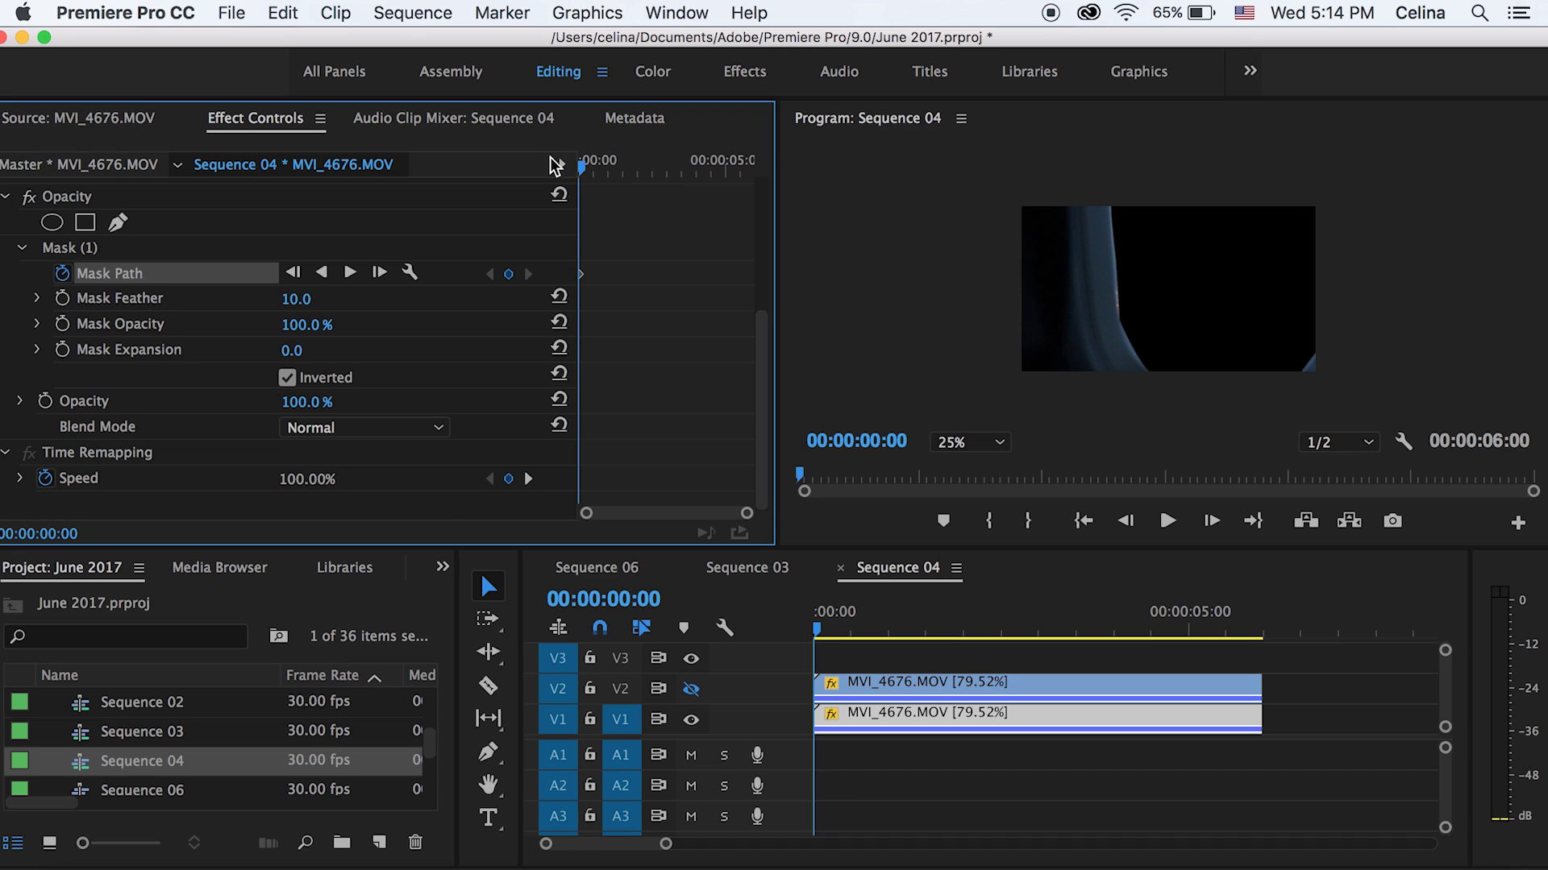
- Set the window mask's expansion to 25.0 and its feather to 41.0
left_click_drag(291, 350, 311, 350)
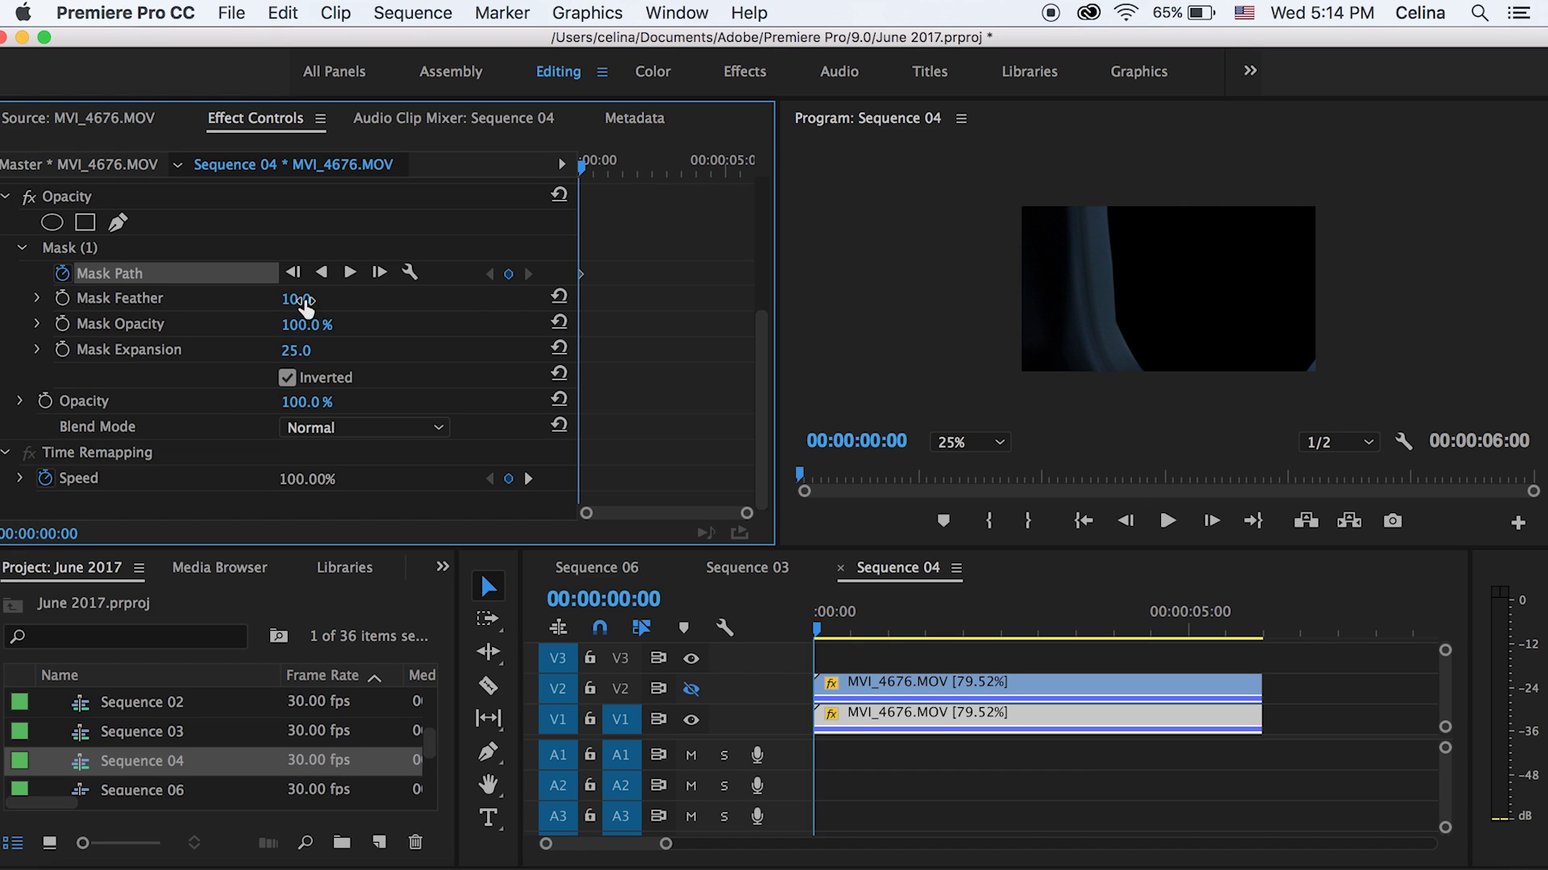
mouse_move(291, 299)
left_mouse_down()
mouse_move(349, 299)
mouse_move(320, 299)
left_mouse_up()
left_click(1114, 314)
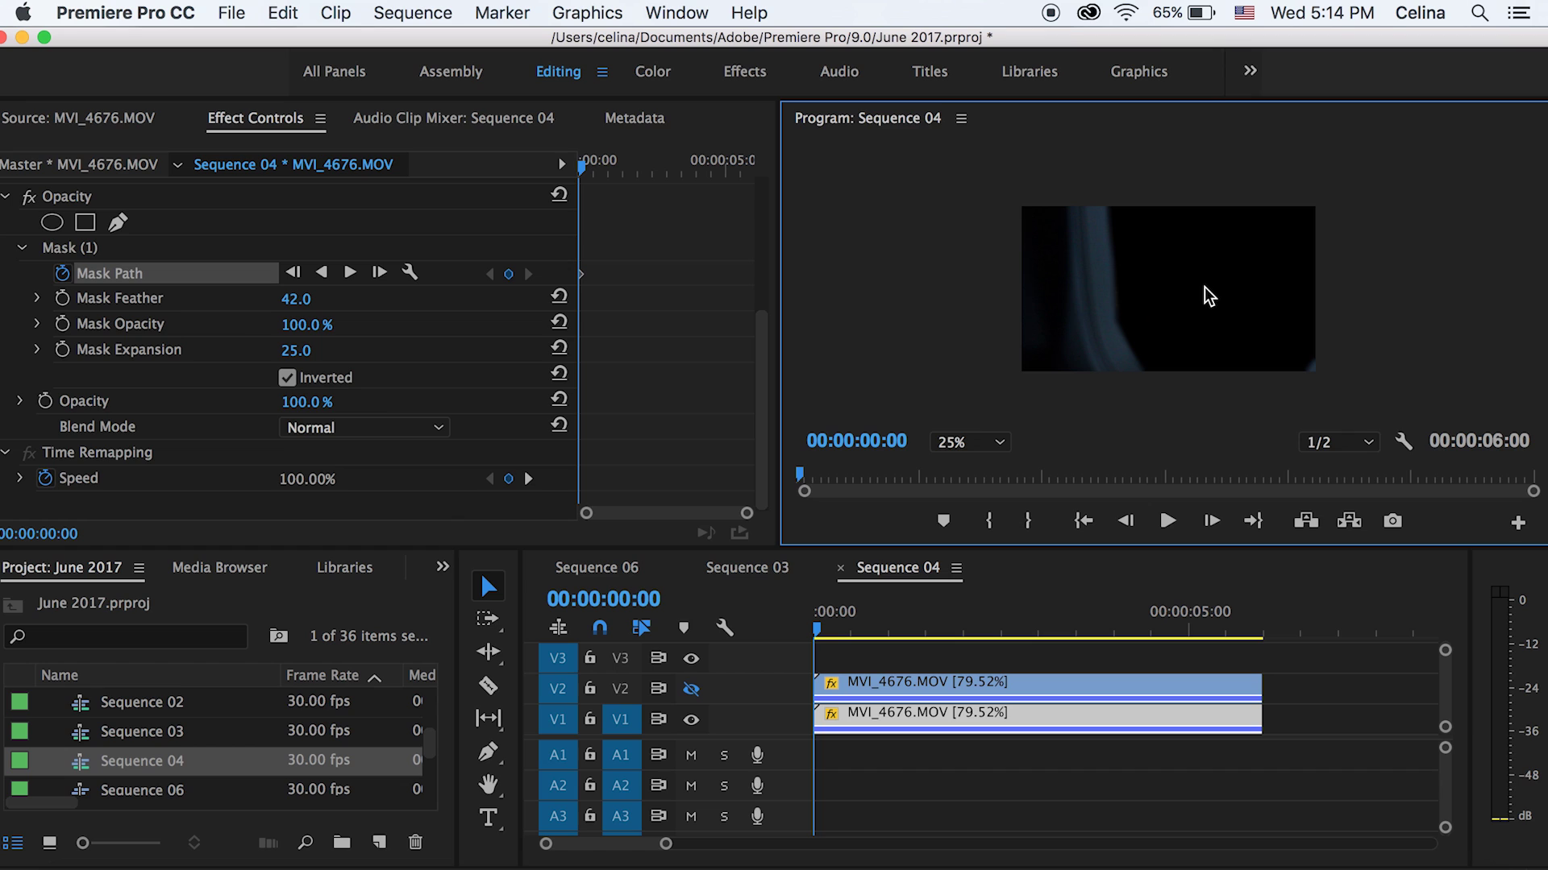
left_click_drag(302, 299, 301, 299)
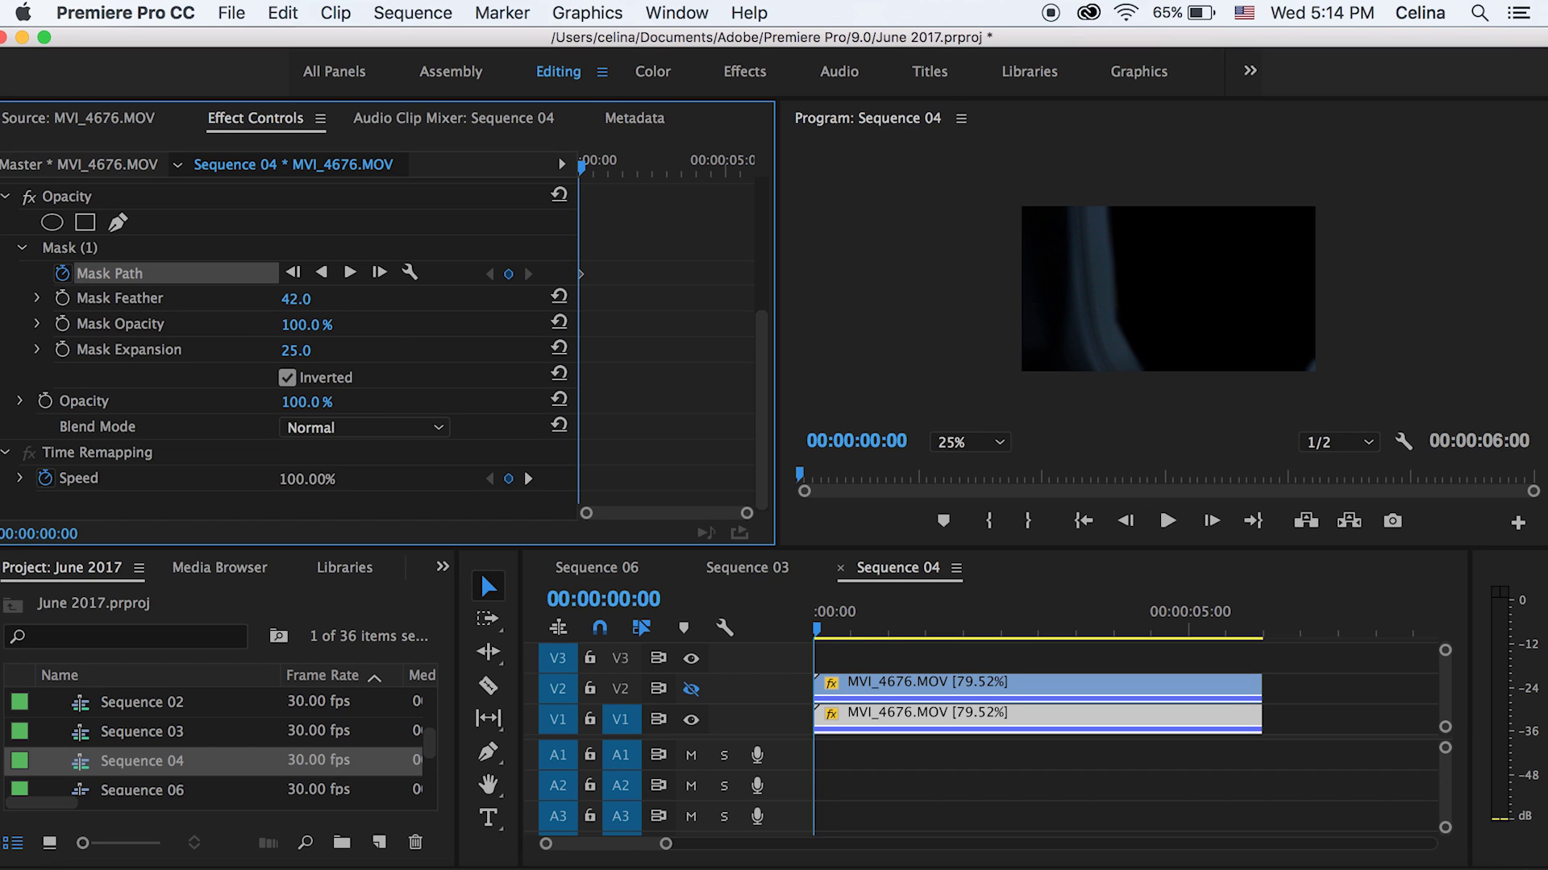
- Keyframe the mask path at 00:00:00:19 by moving the whole mask over the shifted window opening
left_click(597, 163)
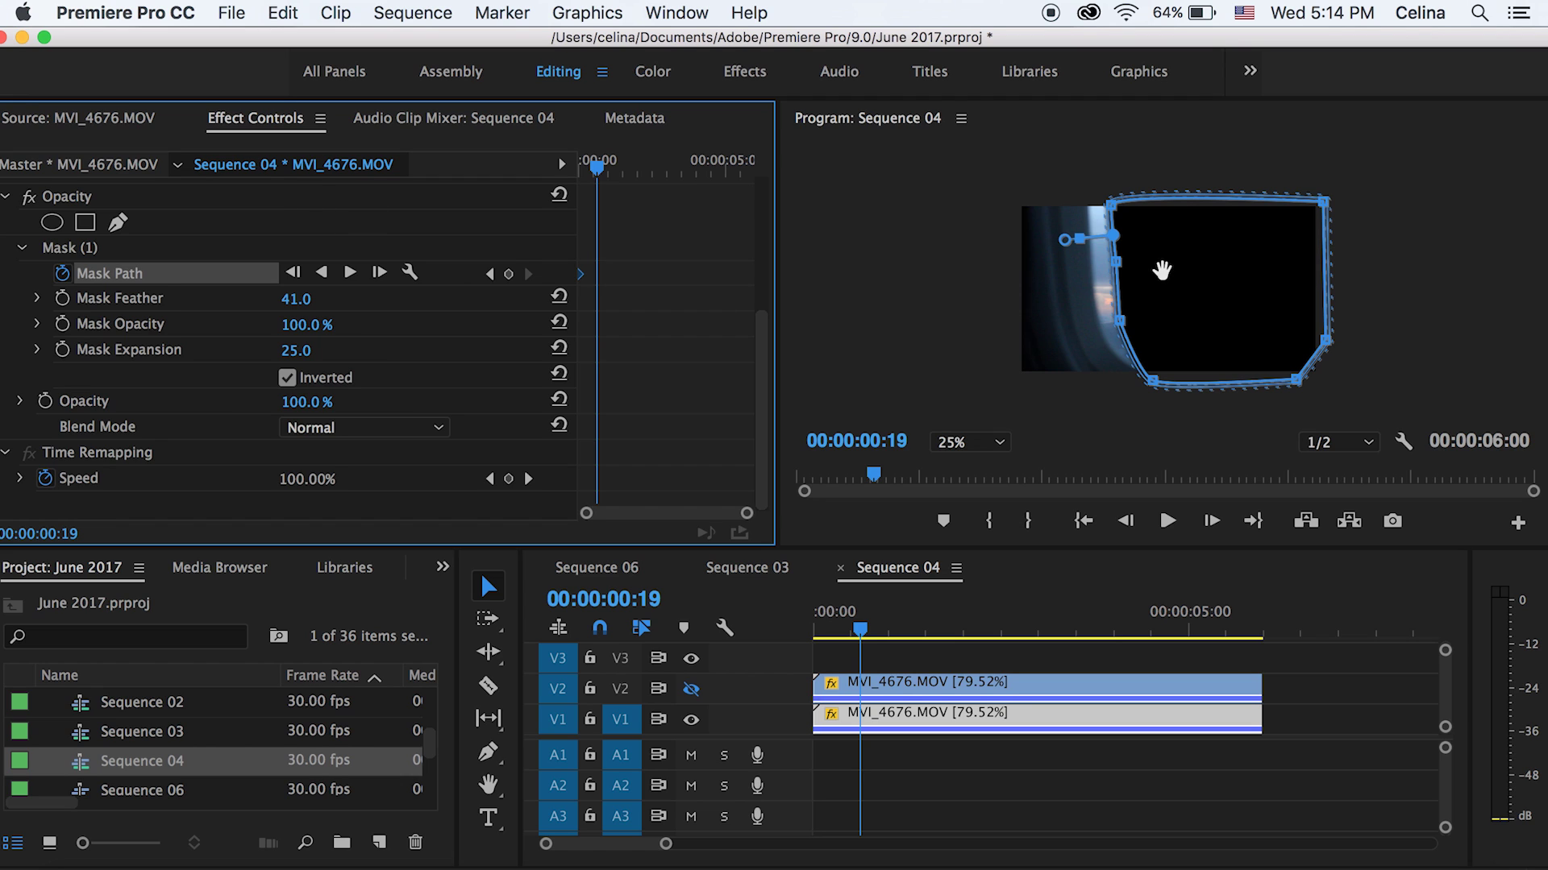
left_click(1119, 271)
left_click(1144, 270)
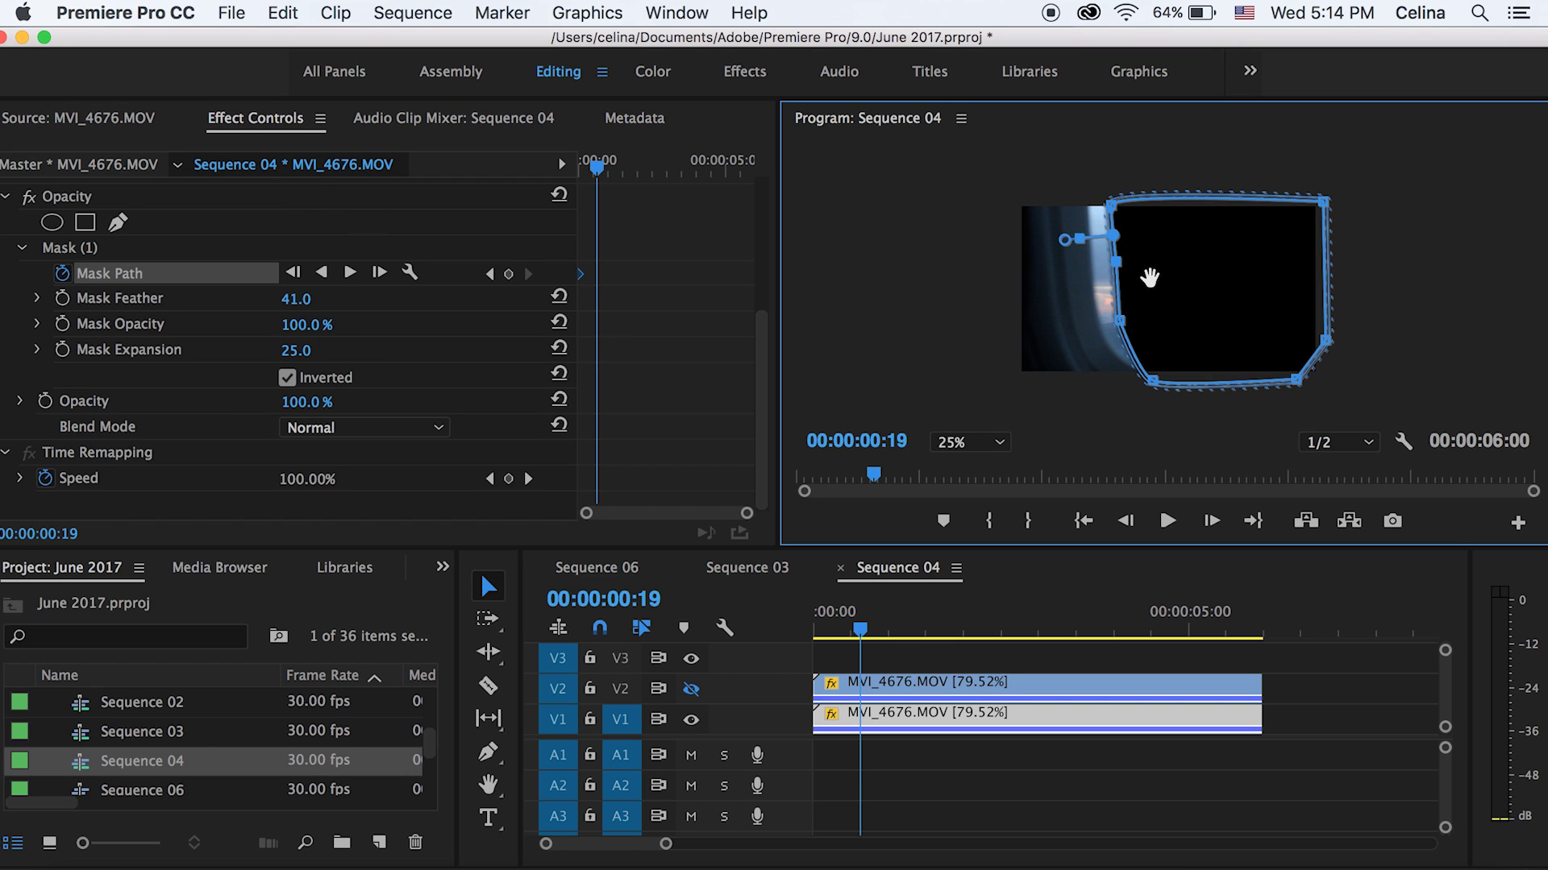
left_click_drag(1116, 273, 1163, 278)
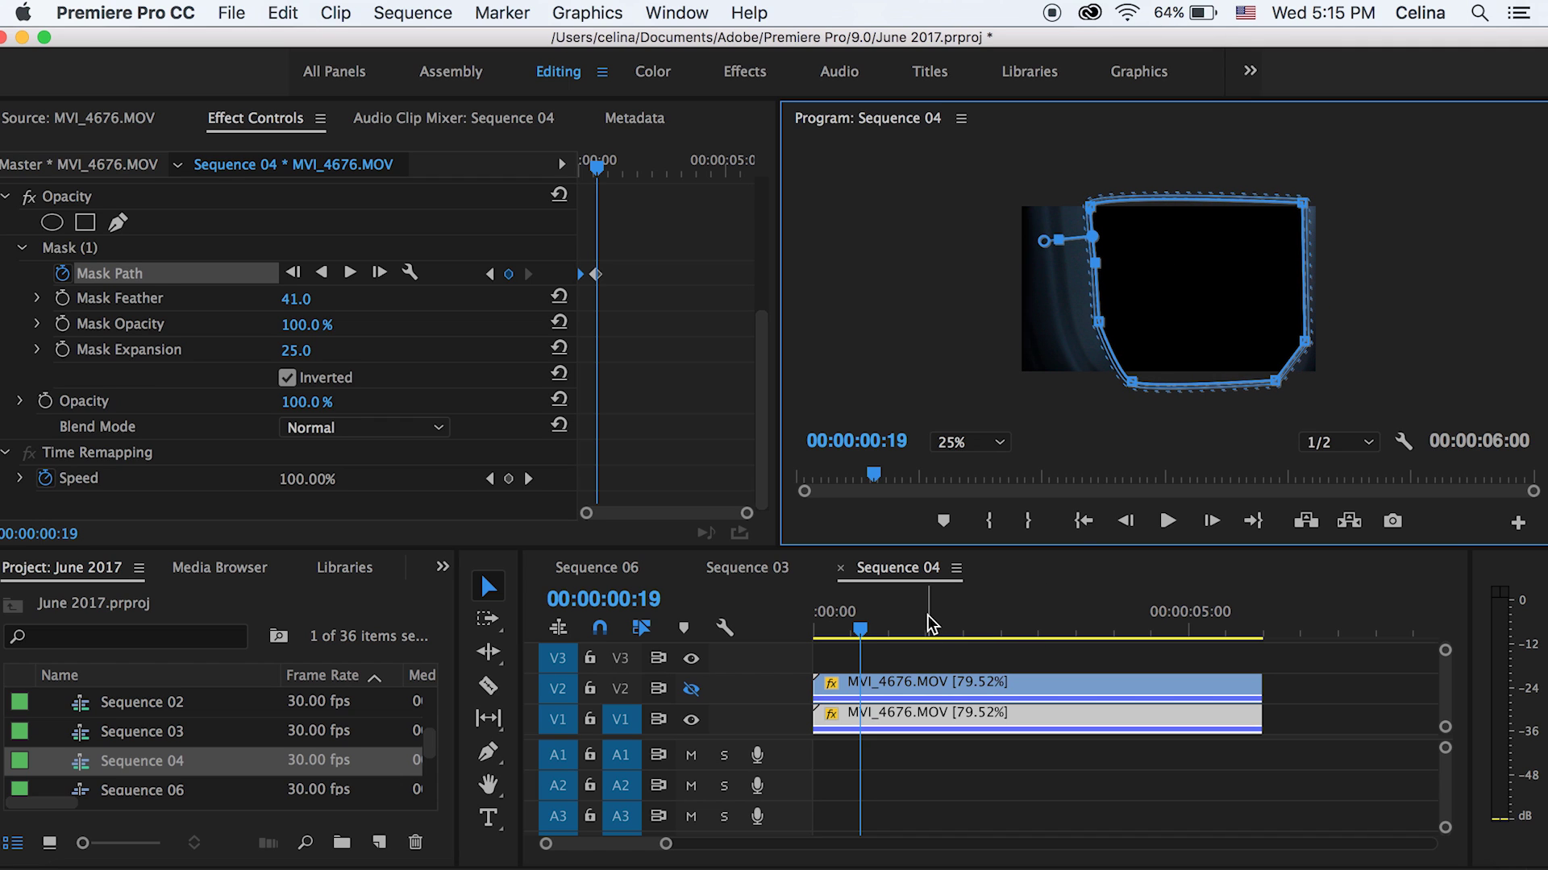
- Step through the opening frames from 00:00:00:02 and adjust the mask path to follow the moving window, including at 00:00:00:12
left_click_drag(868, 630, 775, 618)
key("Right")
key("Right")
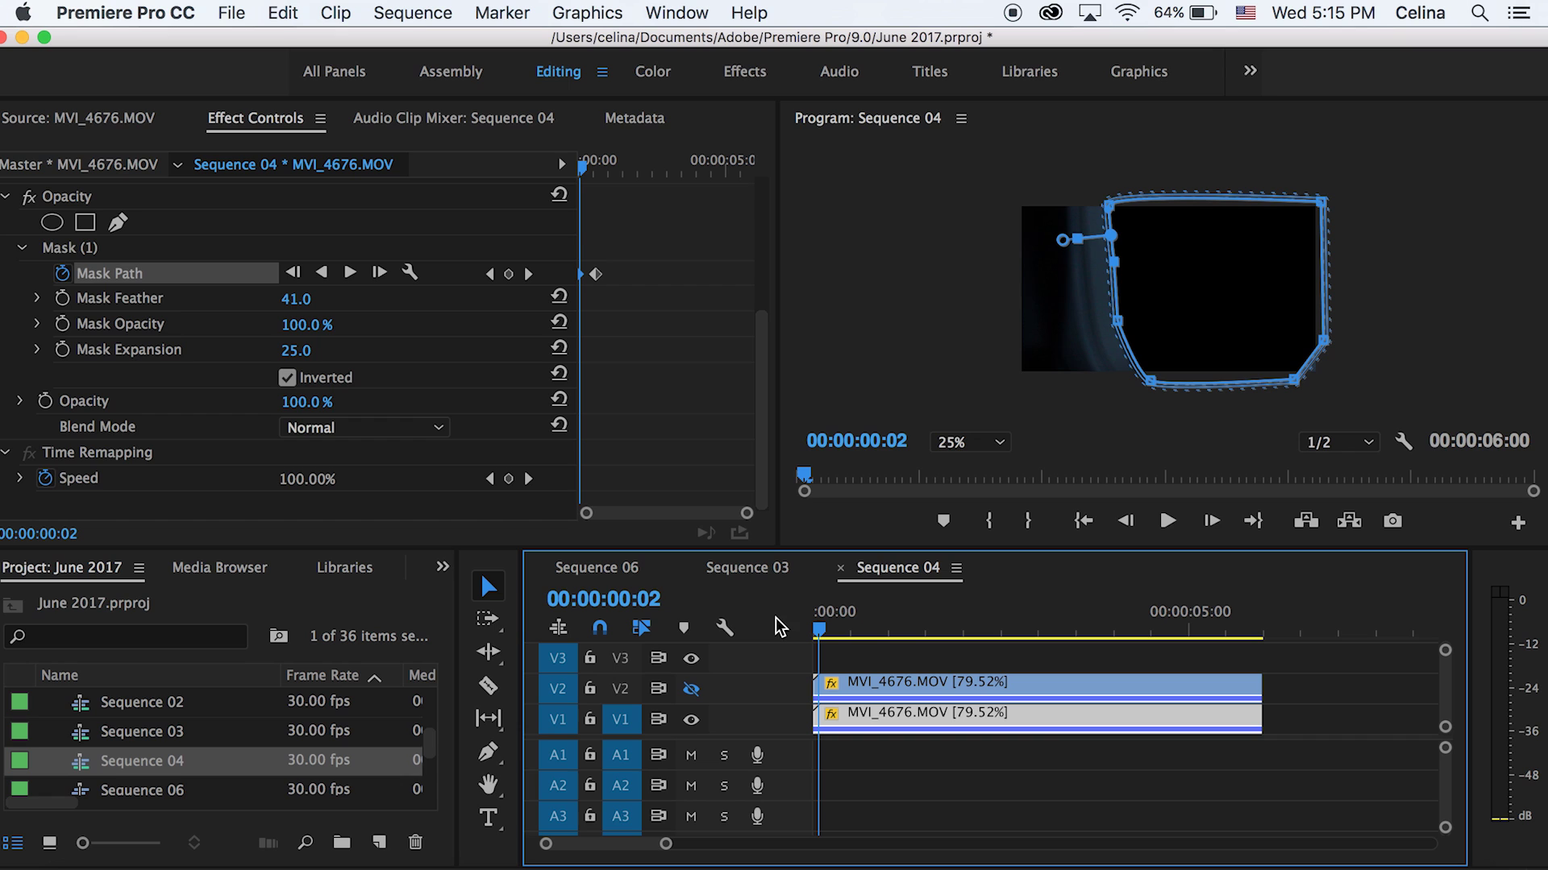
left_click(1257, 260)
left_click_drag(1214, 260, 1217, 262)
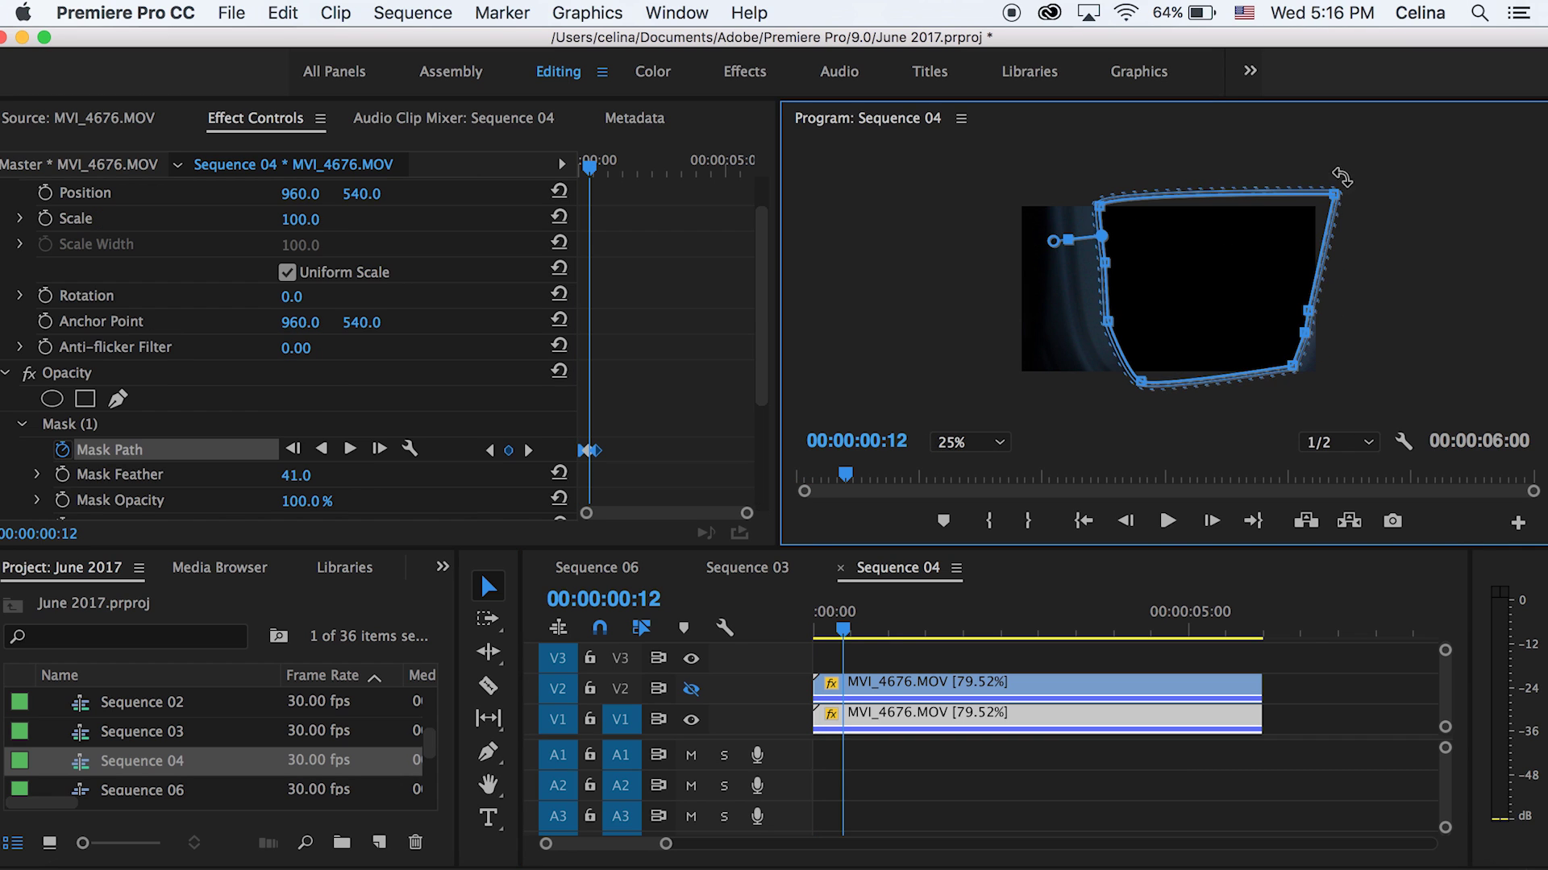
mouse_move(855, 623)
left_mouse_down()
mouse_move(868, 634)
mouse_move(846, 605)
left_mouse_up()
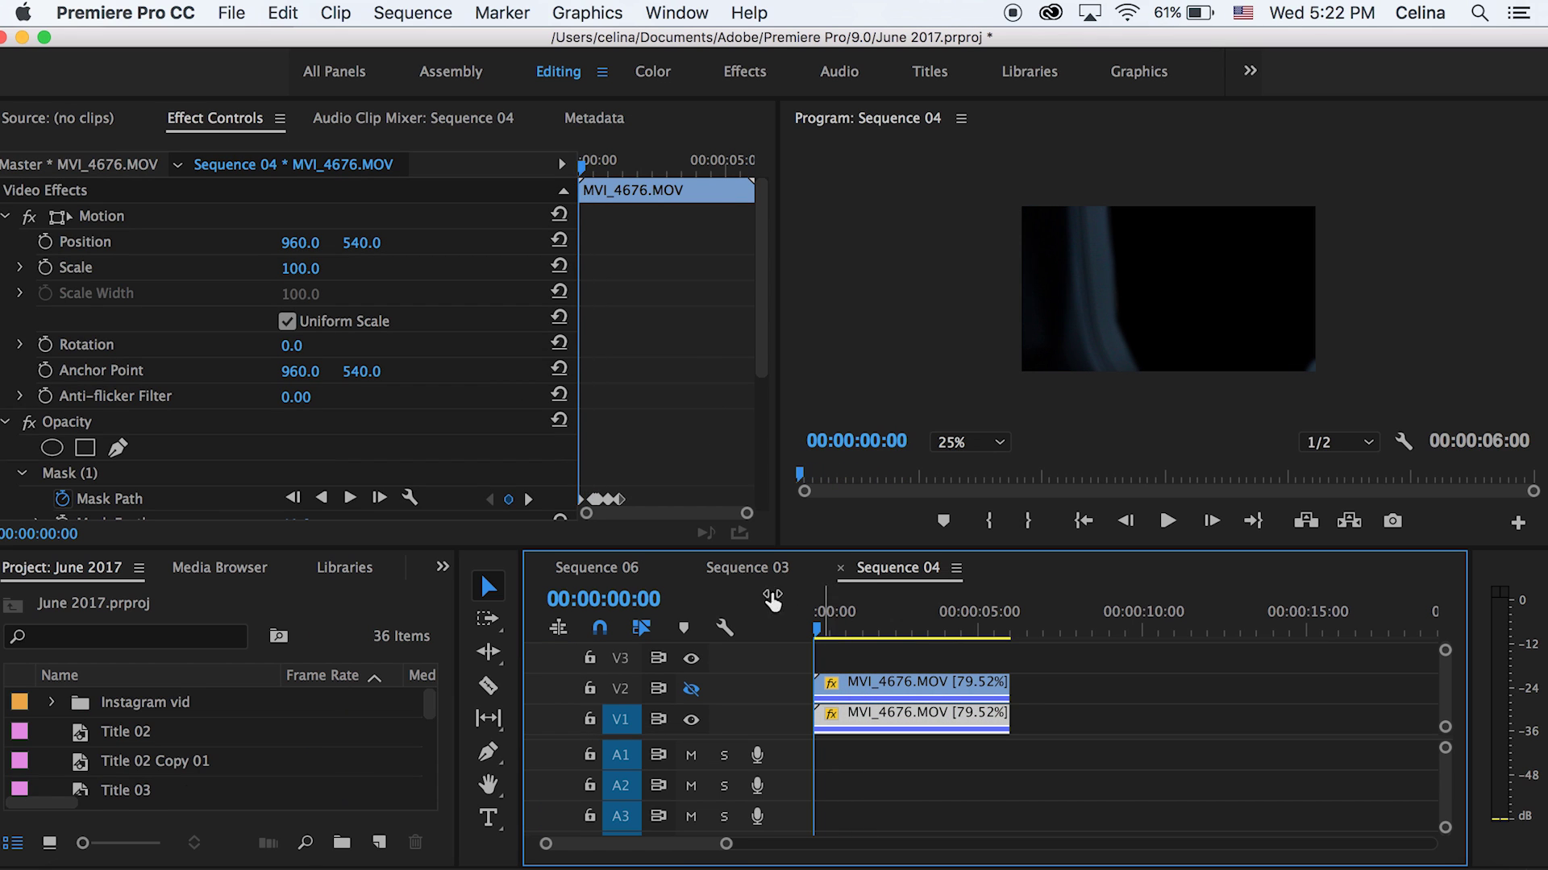
- Play the sequence from the start to check how the keyframed mask follows the window
scroll(580, 304, "down", 5)
key("space")
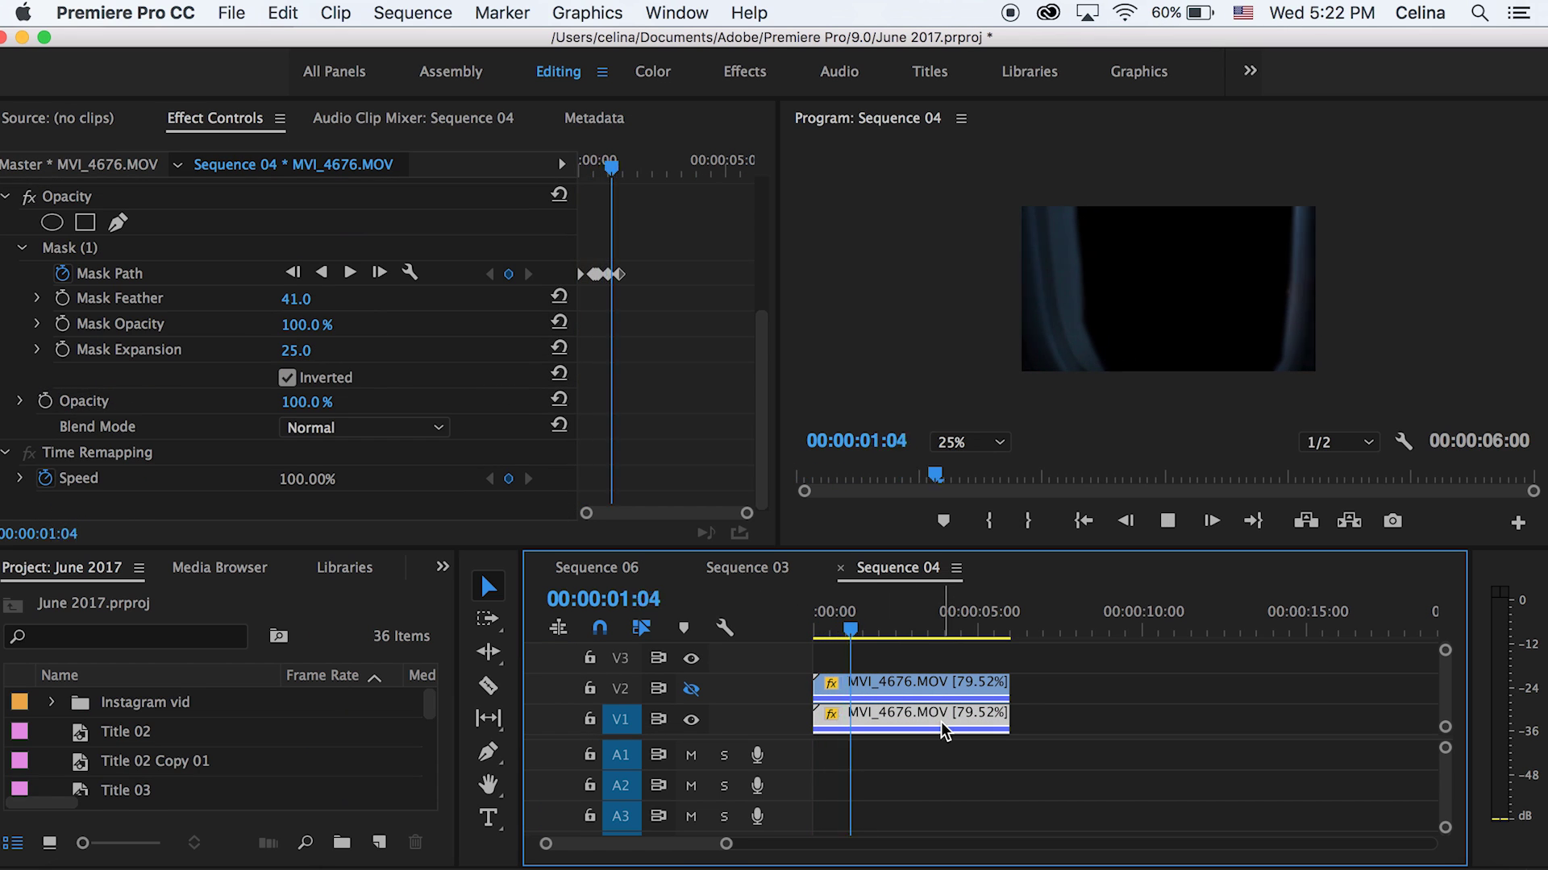
key("space")
left_click_drag(876, 629, 757, 671)
key("space")
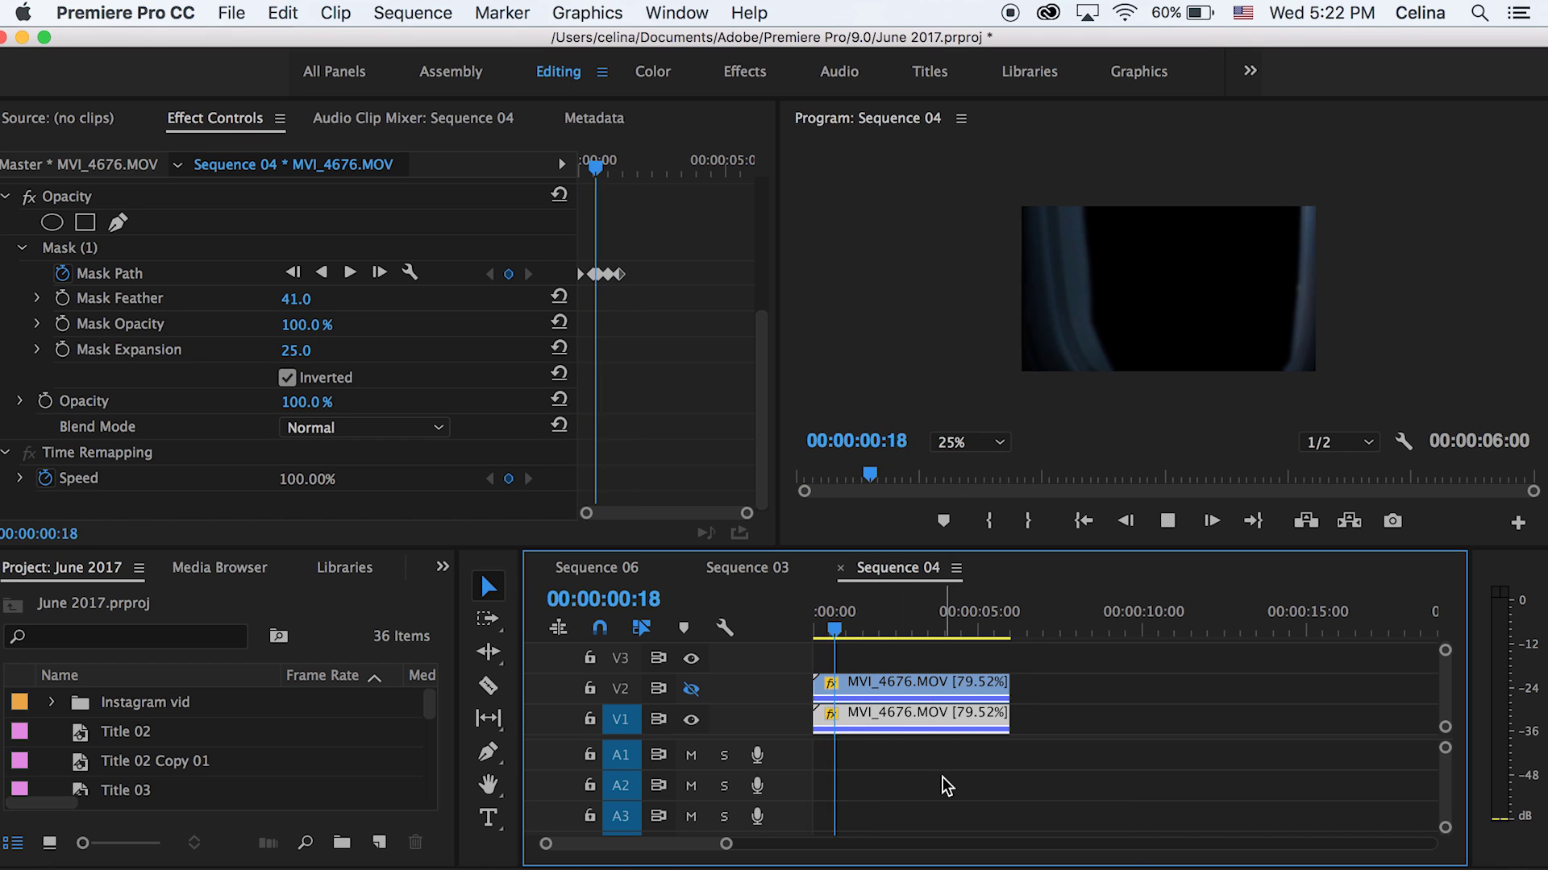
key("space")
- Move both MVI_4676.MOV clips up one track, from V2 to V3 and from V1 to V2, leaving V1 empty
scroll(864, 666, "up", 3)
left_click_drag(854, 621, 923, 569)
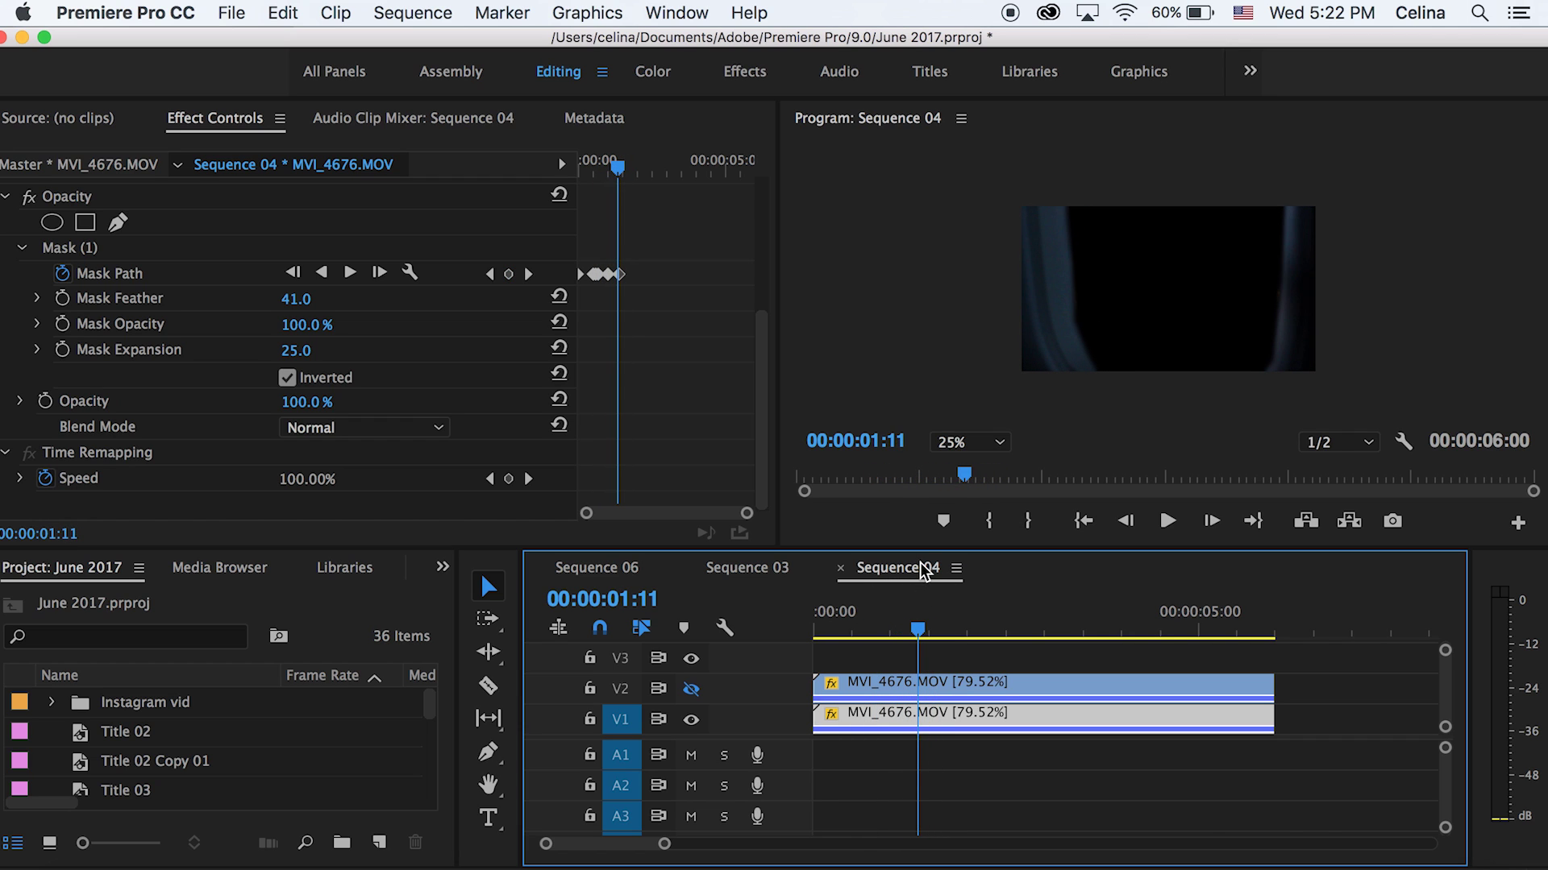
key("=")
scroll(873, 804, "down", 1)
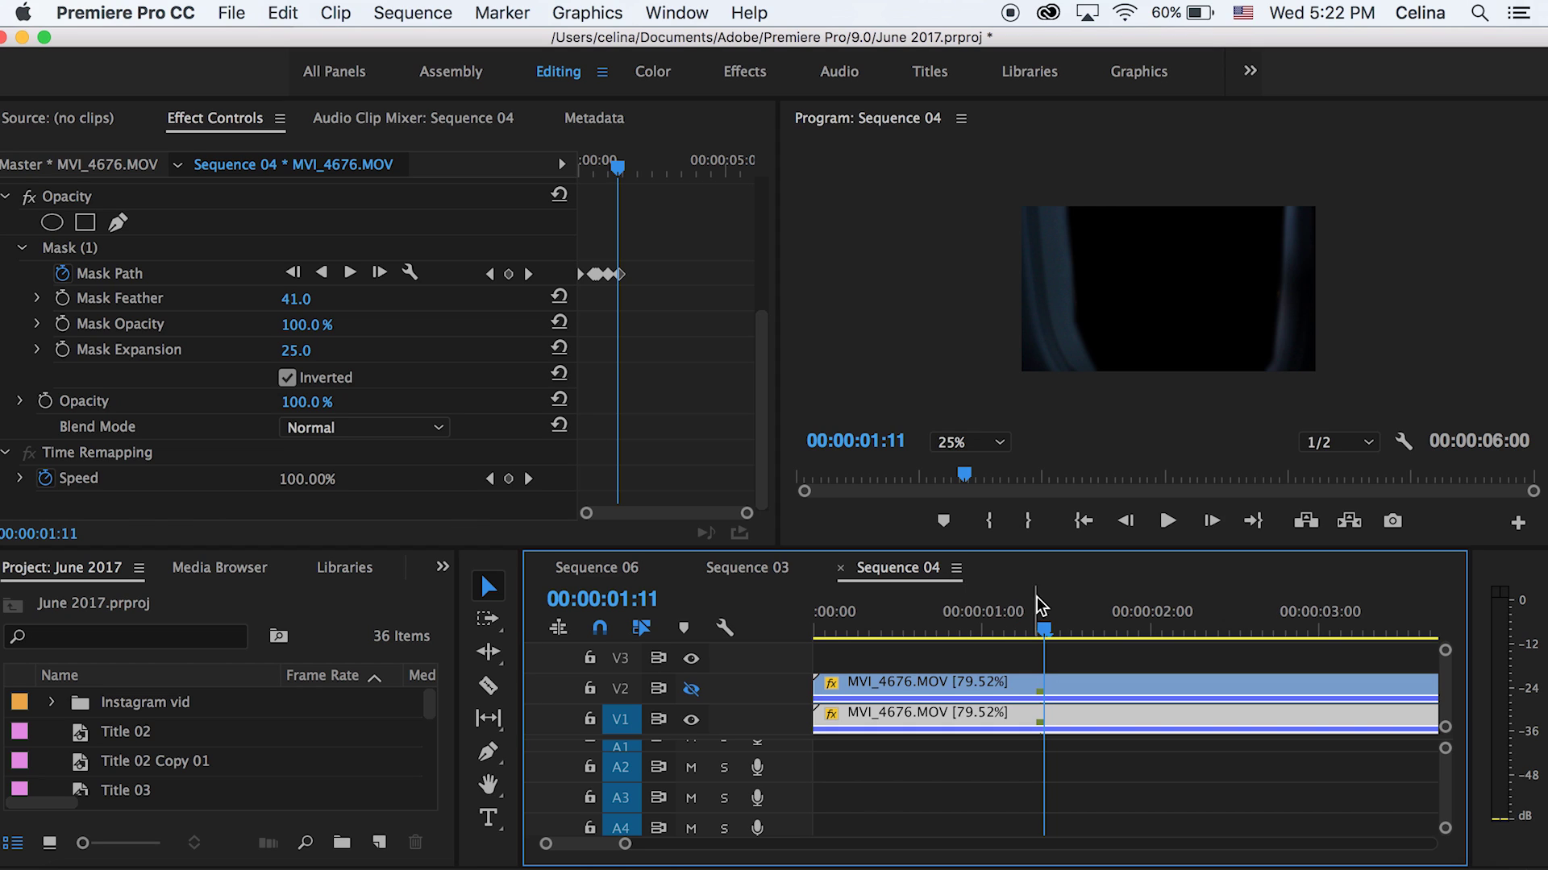
left_click_drag(928, 685, 930, 652)
left_click_drag(922, 728, 925, 685)
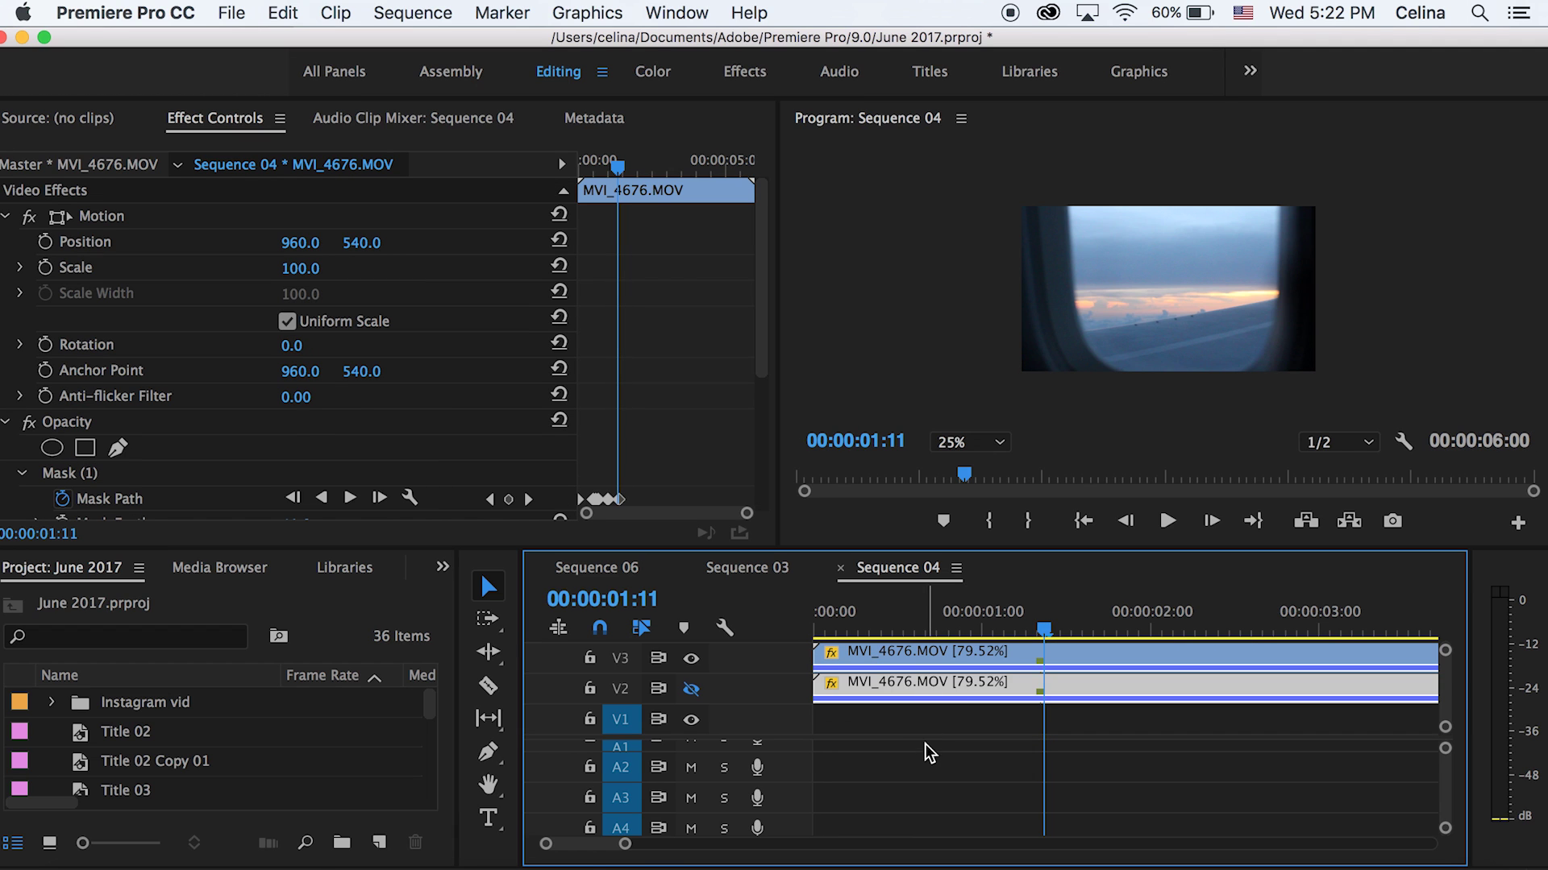
- Hide the output of track V3 and keep the masked clip on V2 visible
left_click(925, 744)
scroll(897, 712, "up", 1)
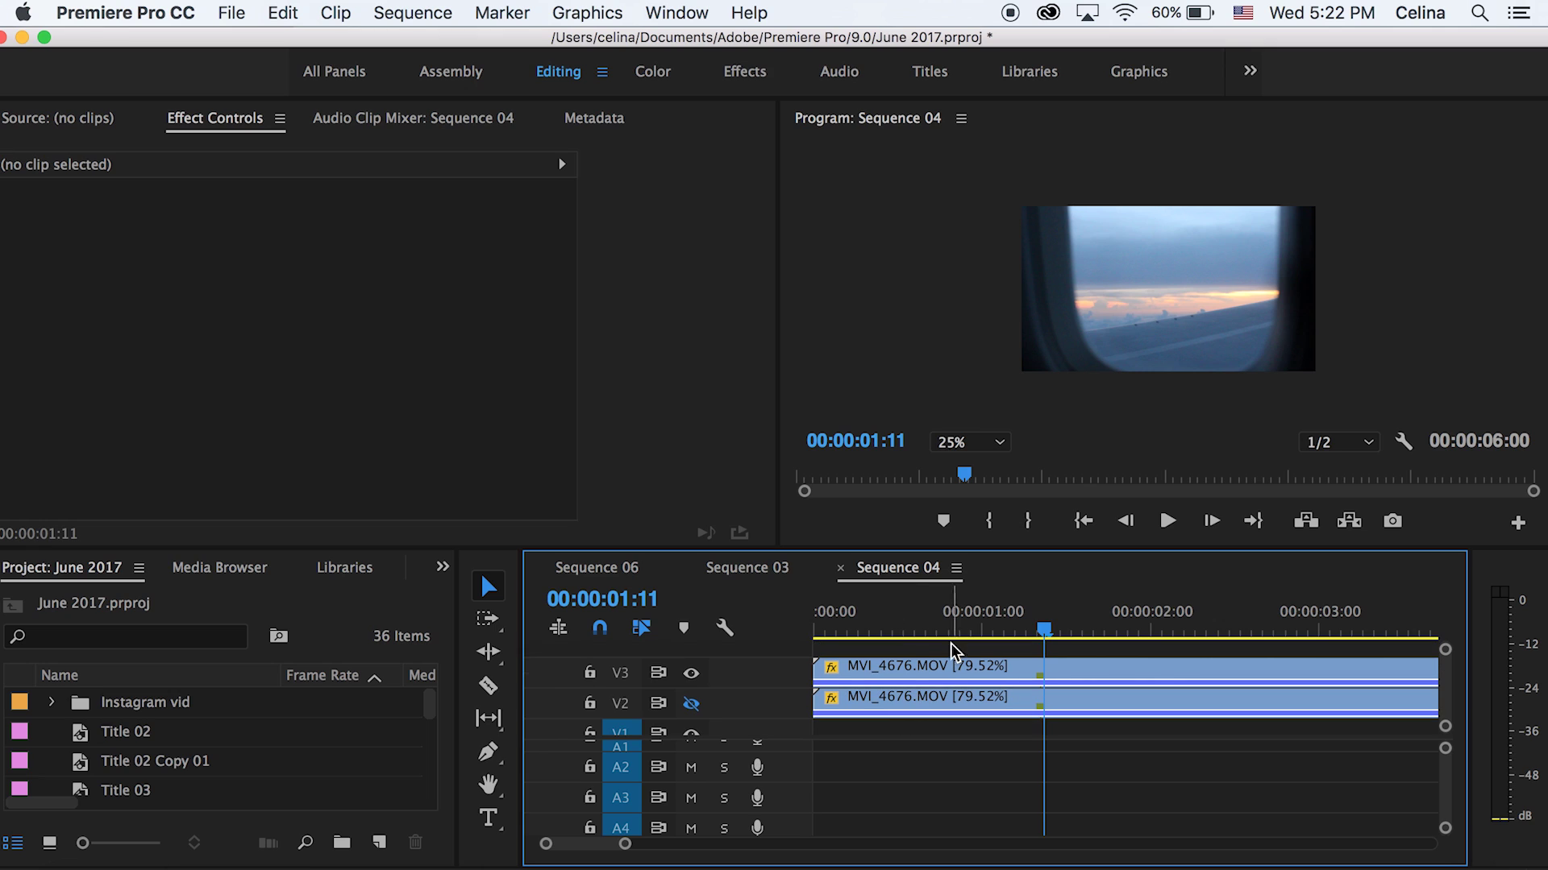
left_click(689, 679)
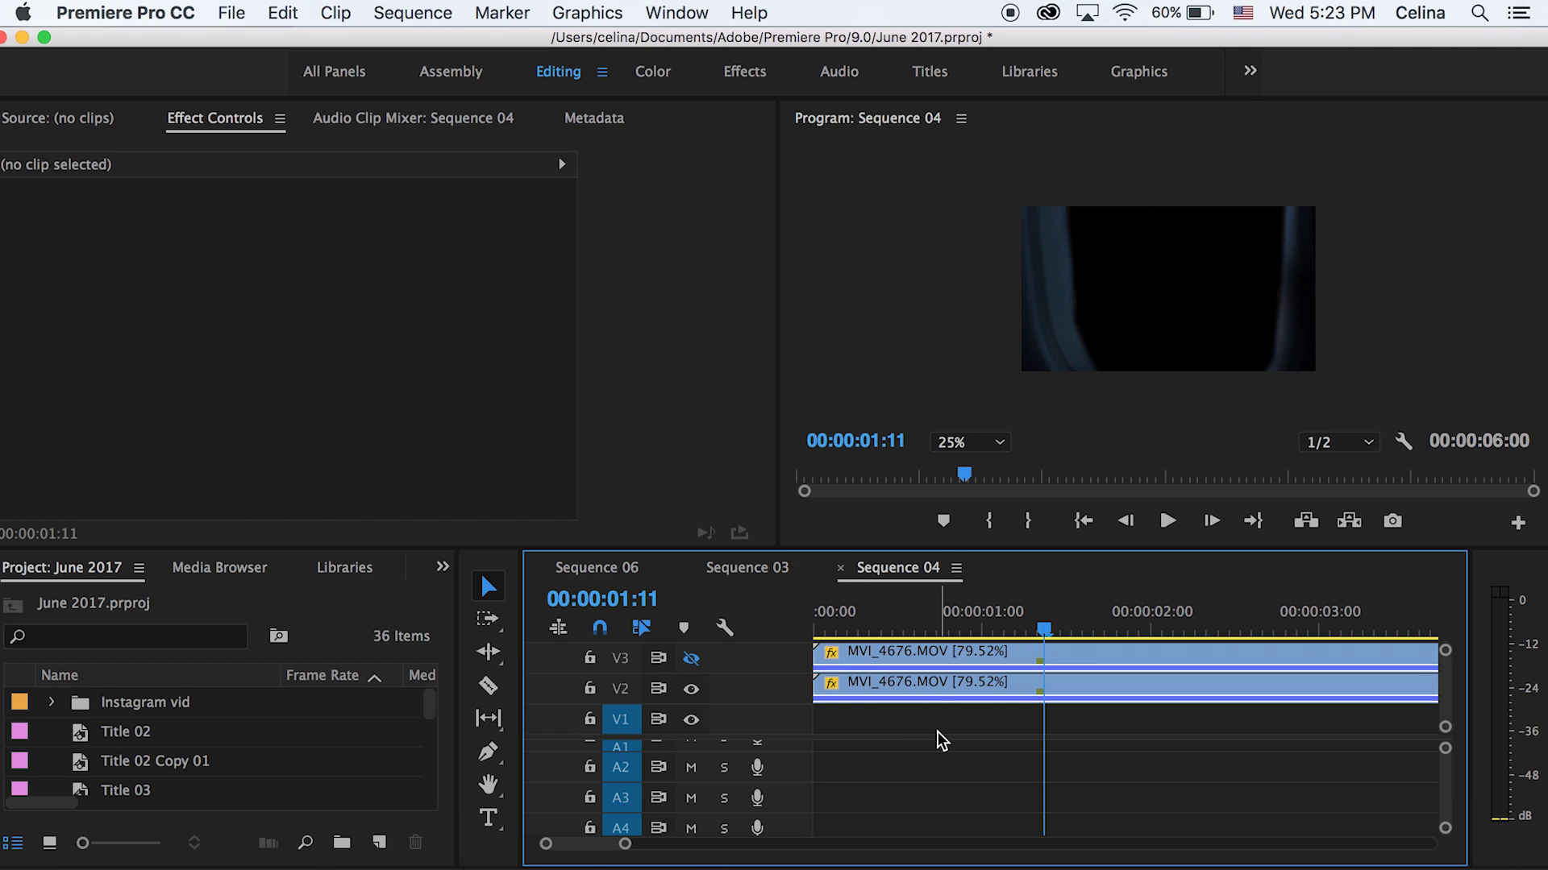
- Switch to Finder and add MVI_4295.MOV to track V1 beneath the masked clip, starting at 00:00:00:00
left_click(89, 867)
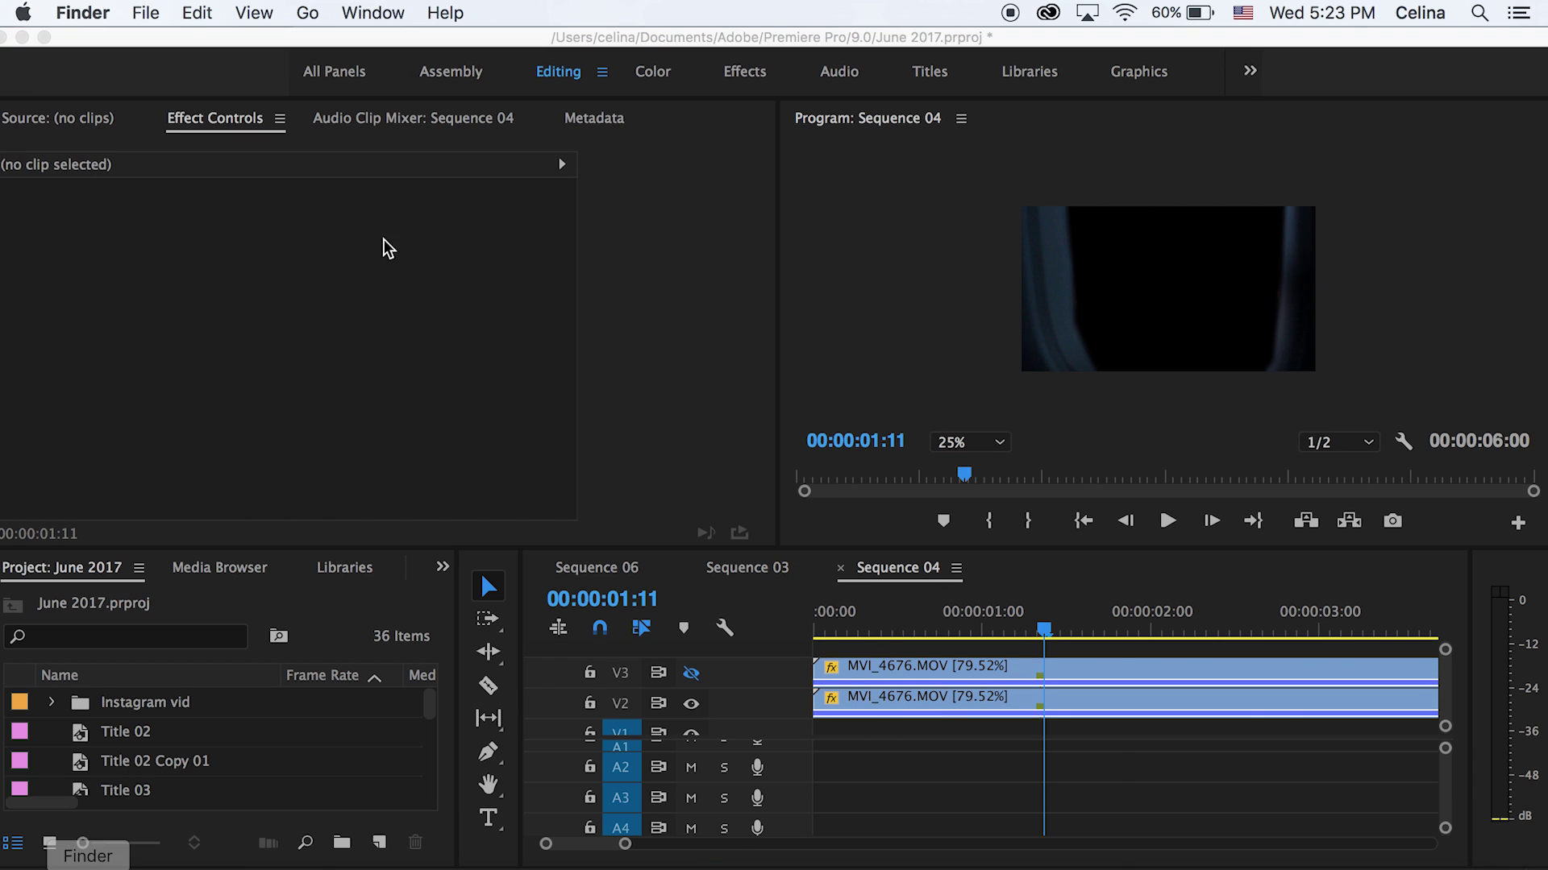
left_click_drag(736, 137, 1124, 730)
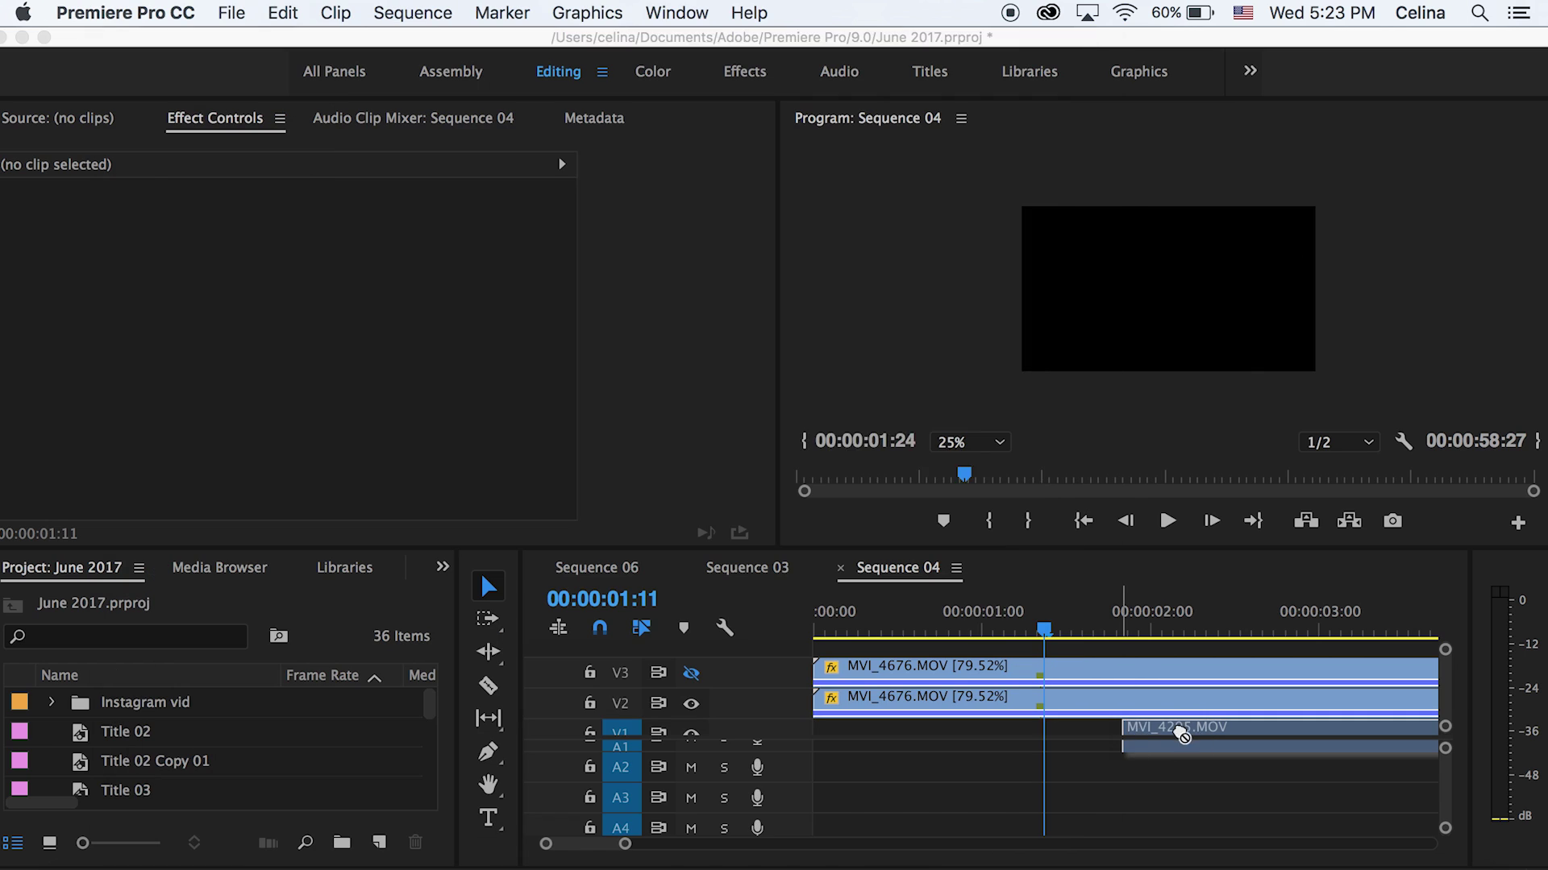
left_click_drag(985, 759, 1270, 740)
key("minus")
key("minus")
left_click_drag(933, 725, 1175, 735)
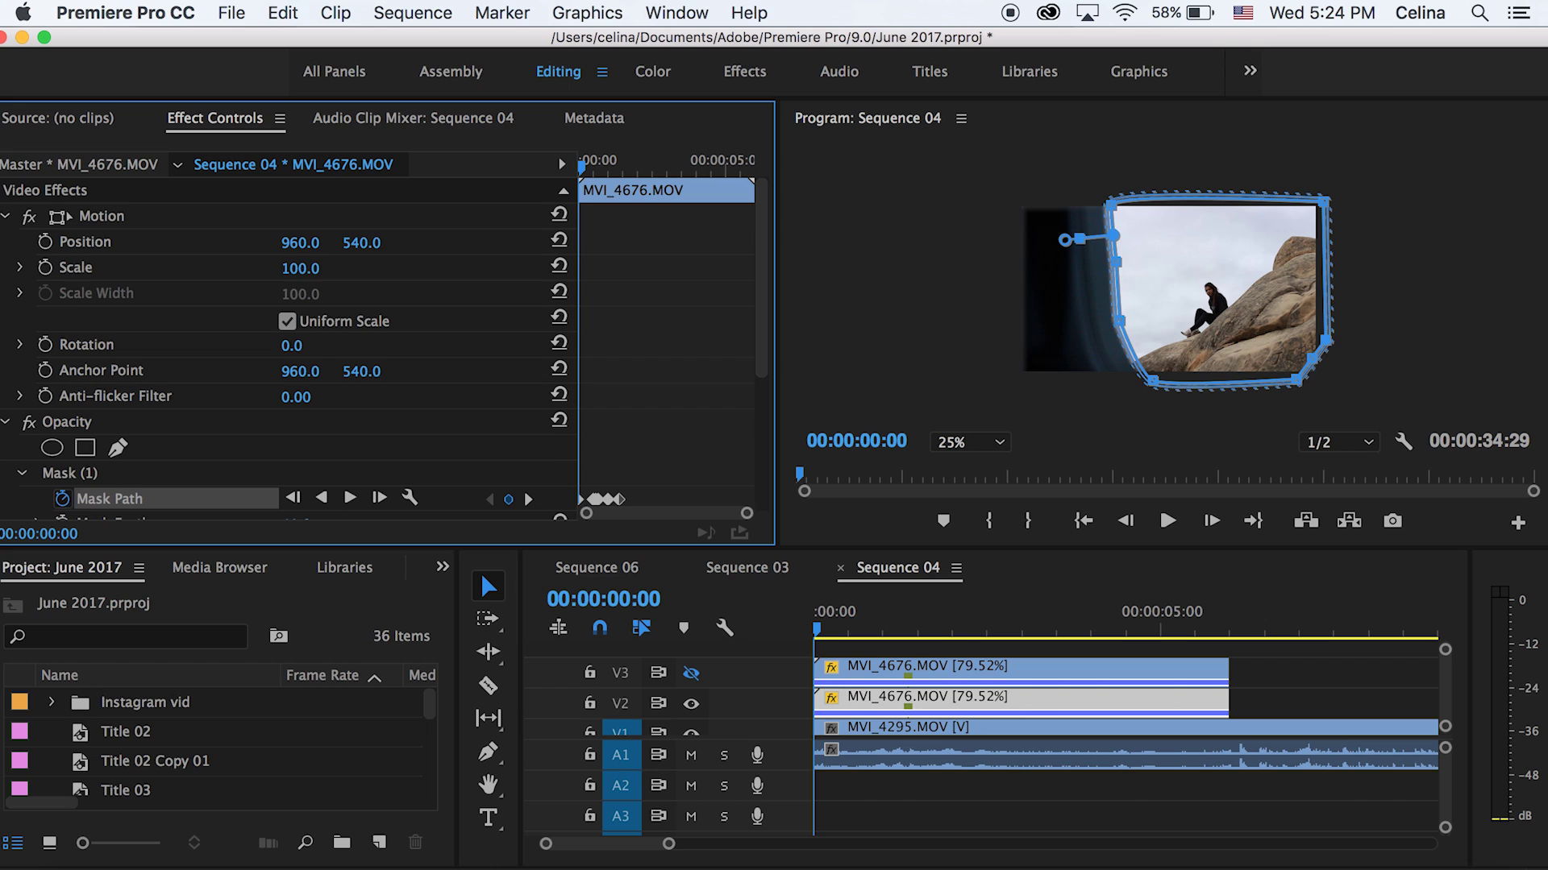
- Deselect the clips and play the composite to check the new footage through the window
left_click(855, 728)
left_click(857, 815)
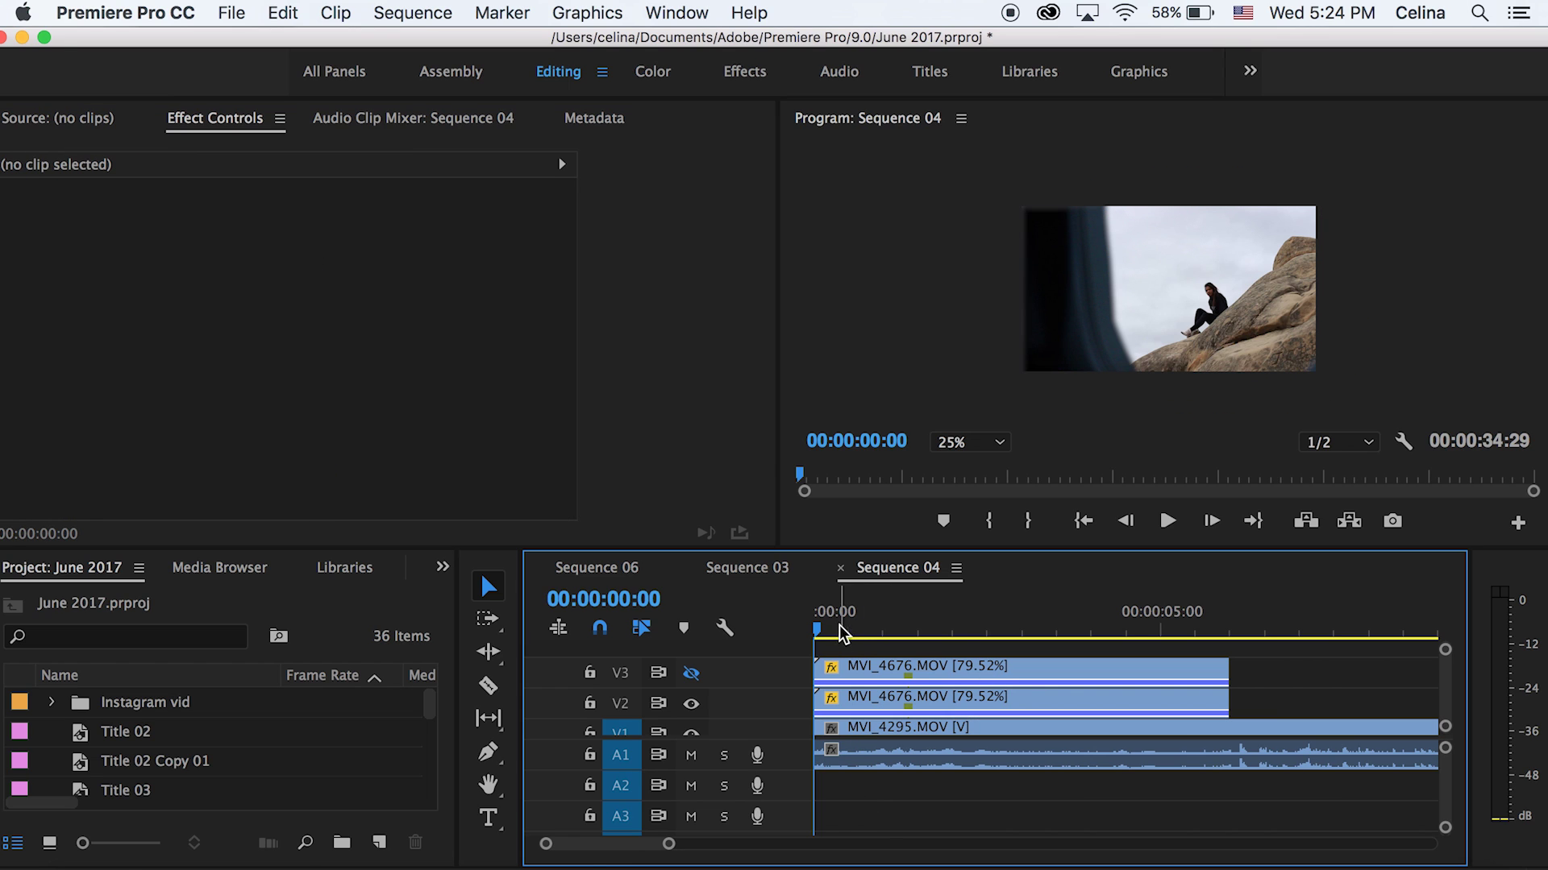
key("space")
key("space")
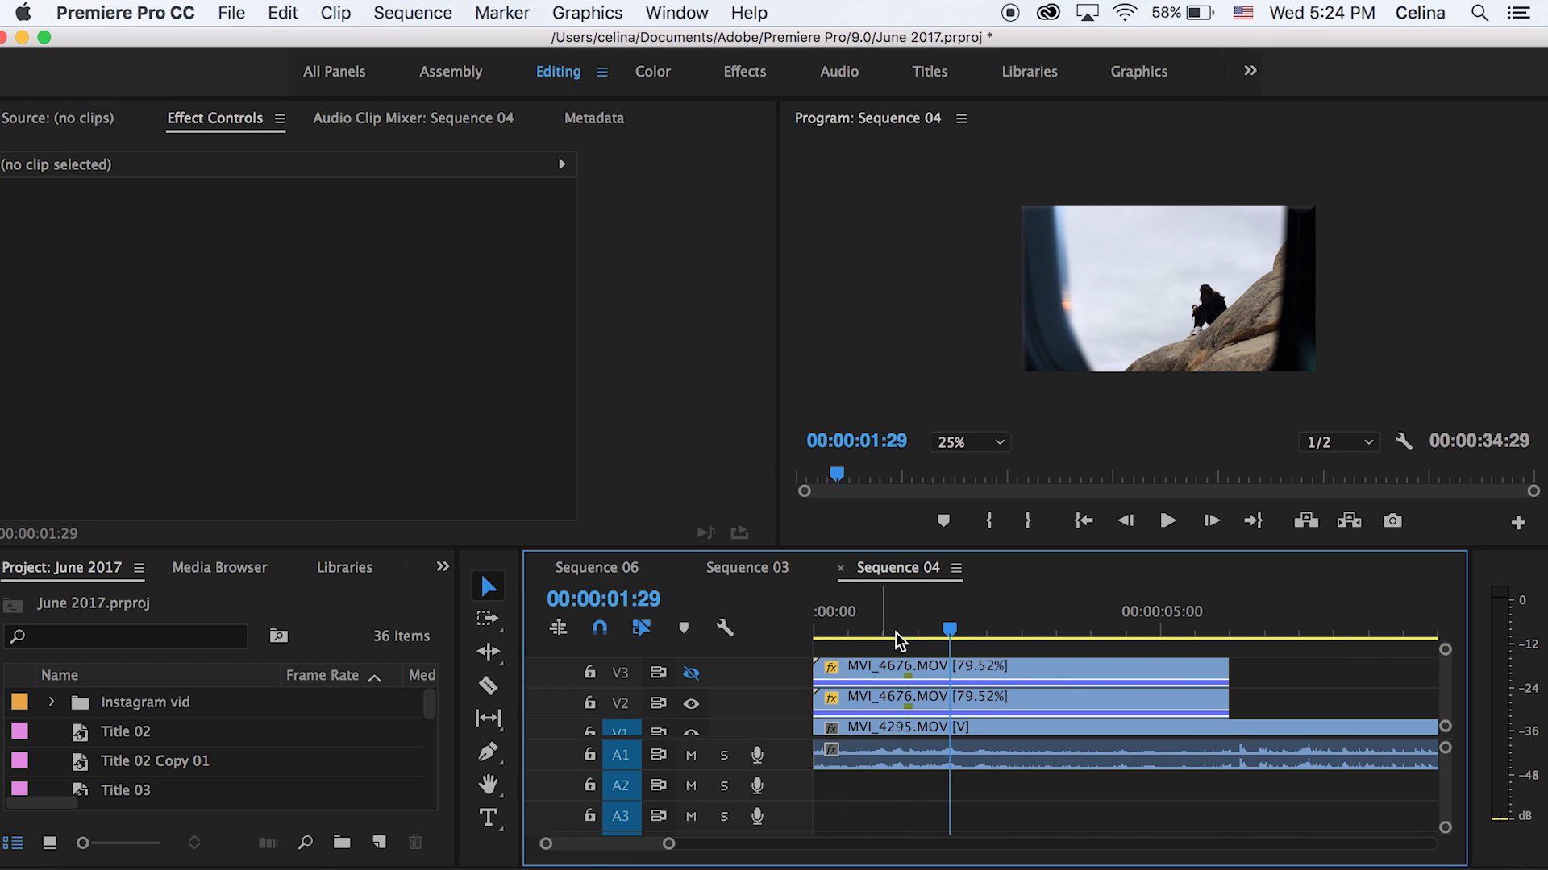
- Shift both MVI_4676.MOV clips together to start at 00:00:01:11 and play the sequence from the beginning
left_click(908, 632)
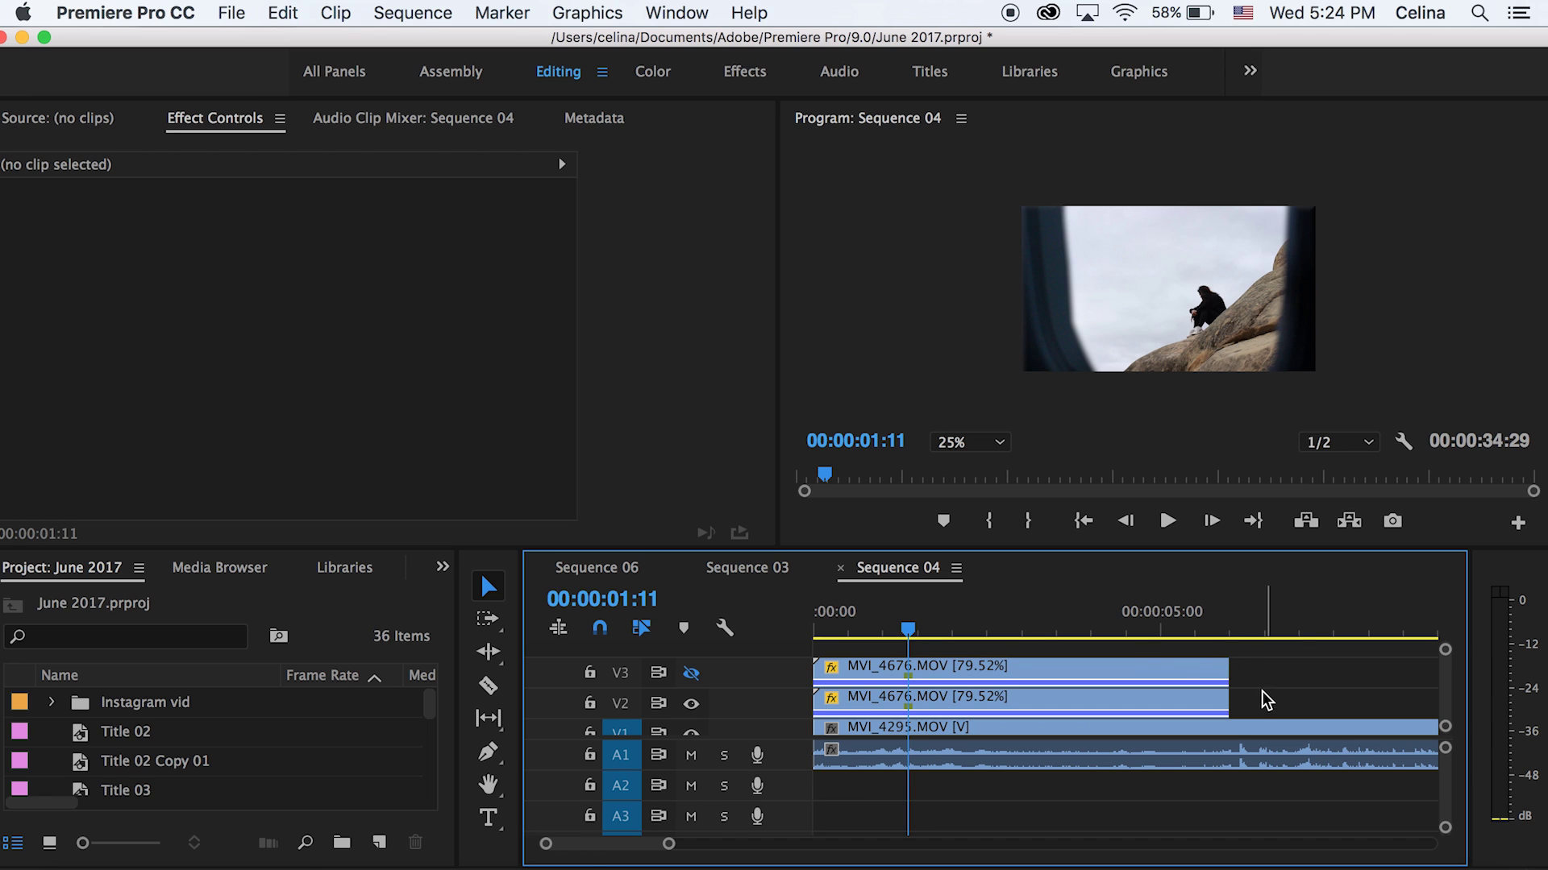
left_click_drag(1267, 701, 1193, 662)
left_click_drag(846, 666, 940, 666)
key("Home")
key("space")
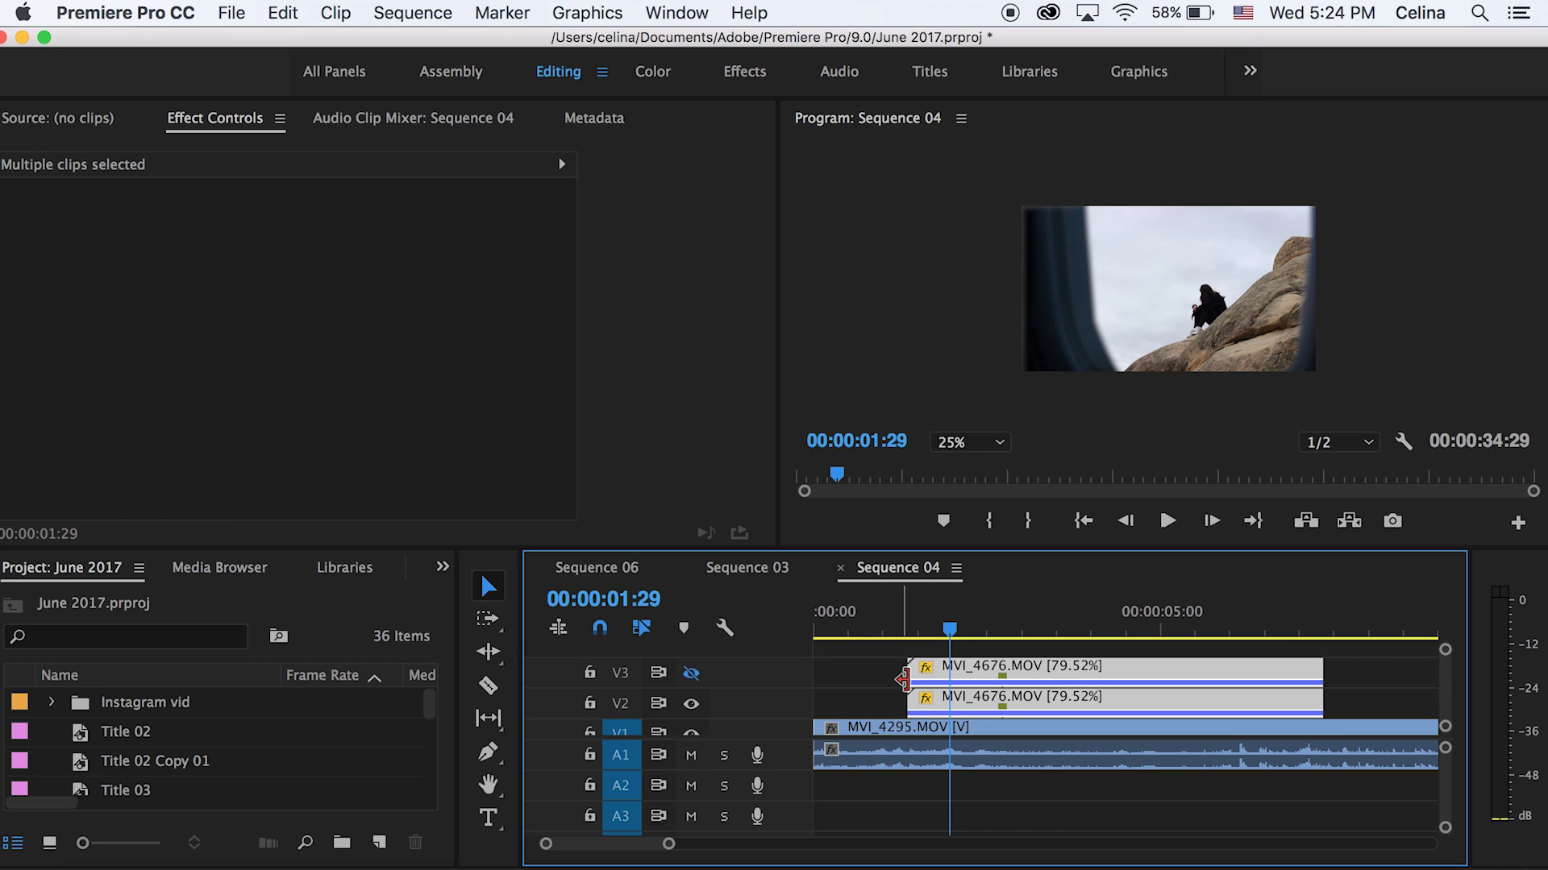
- Set the scale of the masked MVI_4676.MOV clip on V2 to 103 at 00:00:02:07
left_click_drag(935, 627, 906, 627)
left_click(900, 684)
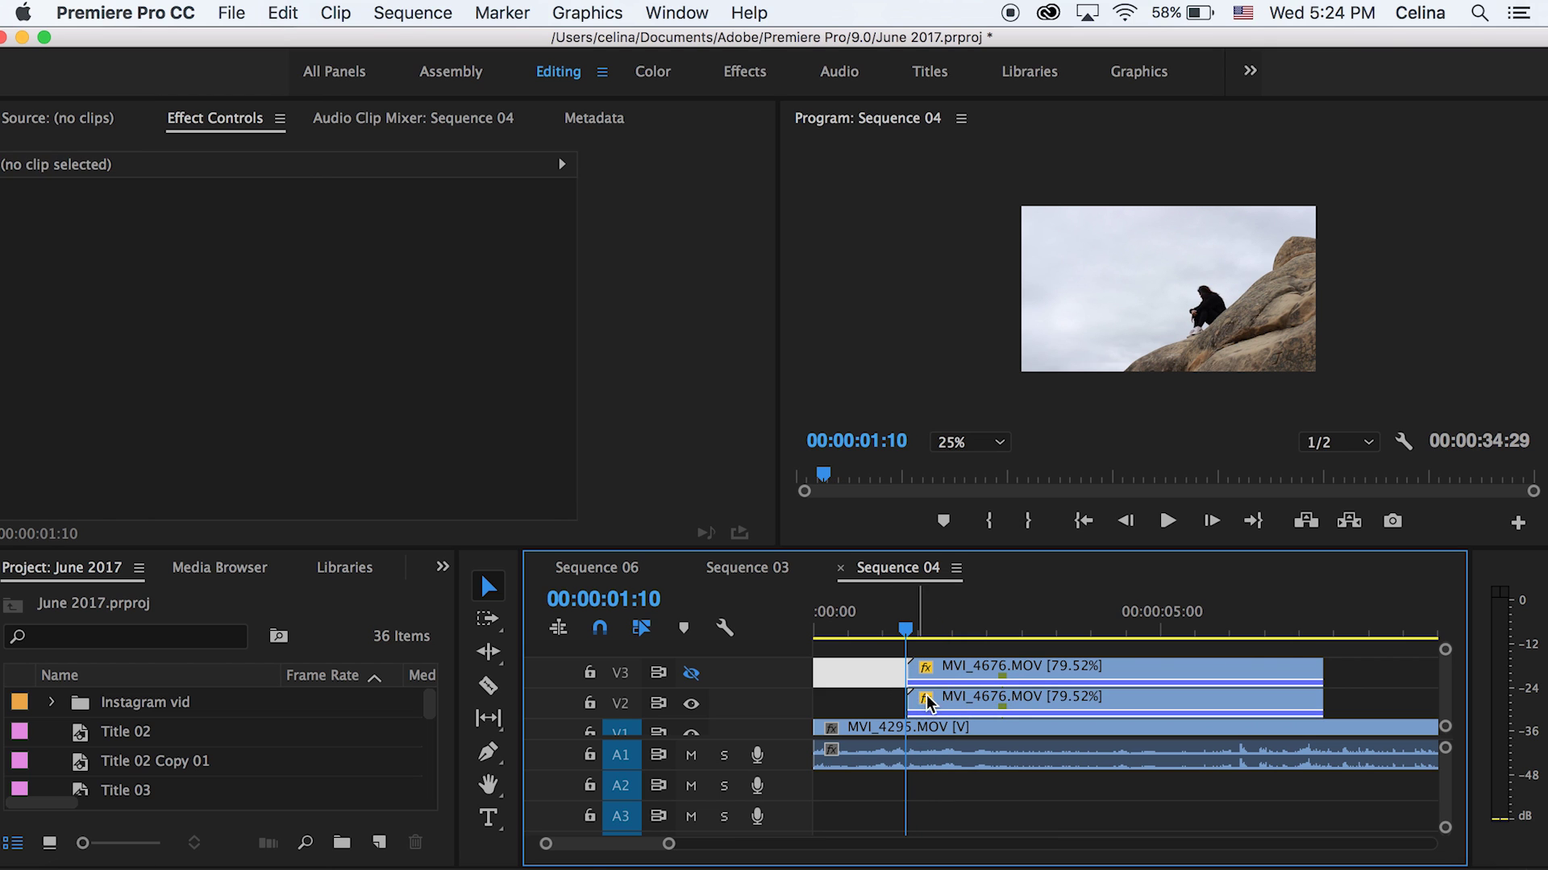
left_click(953, 700)
mouse_move(591, 166)
left_mouse_down()
mouse_move(564, 166)
mouse_move(605, 166)
left_mouse_up()
left_click(311, 266)
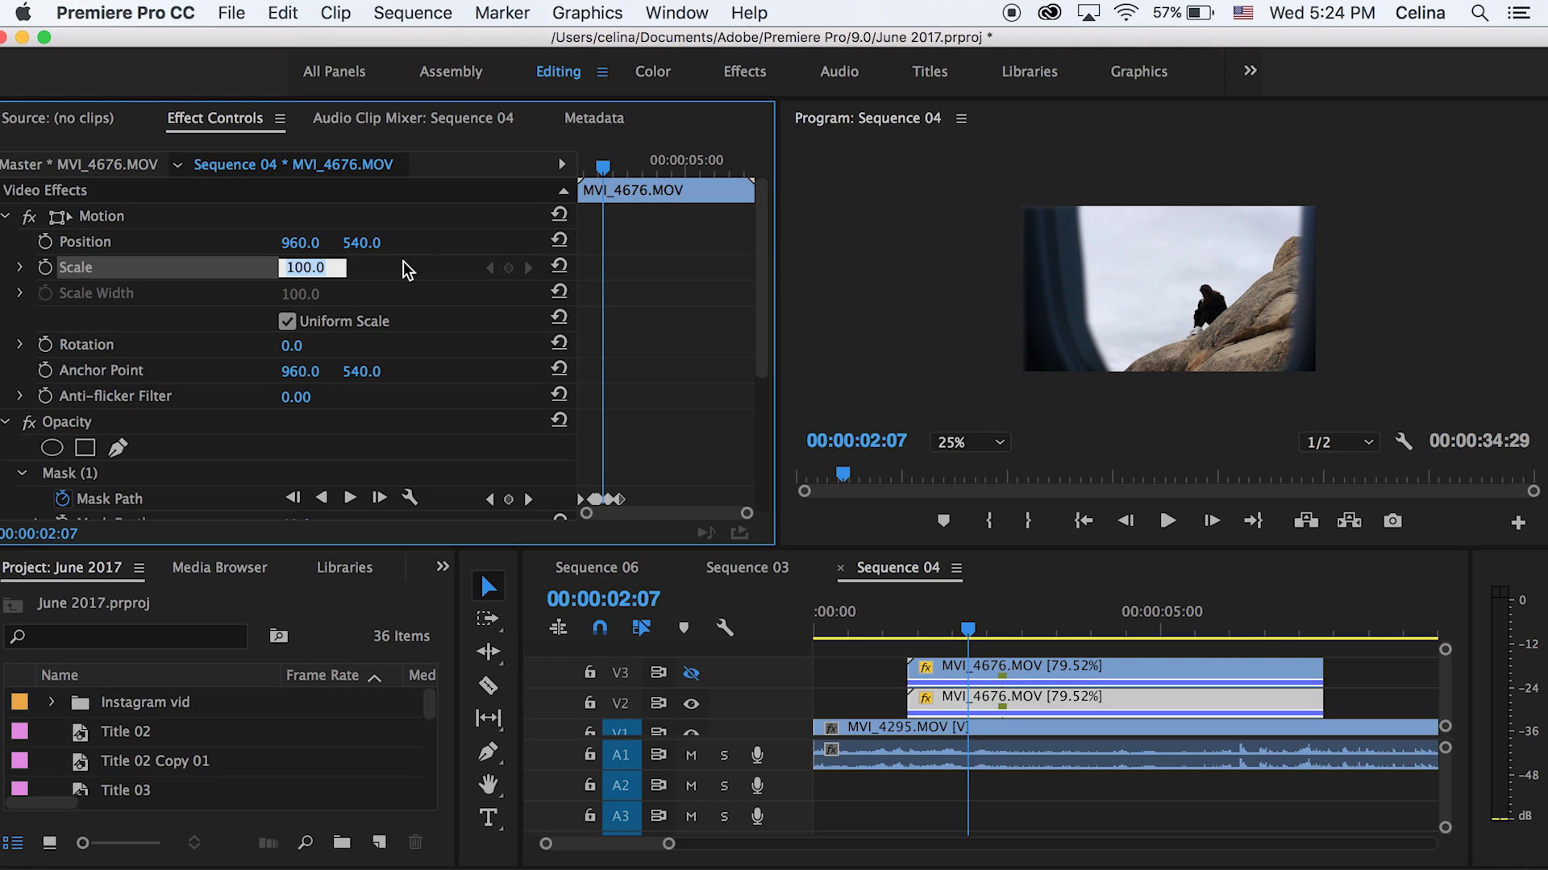
type("101")
key("Return")
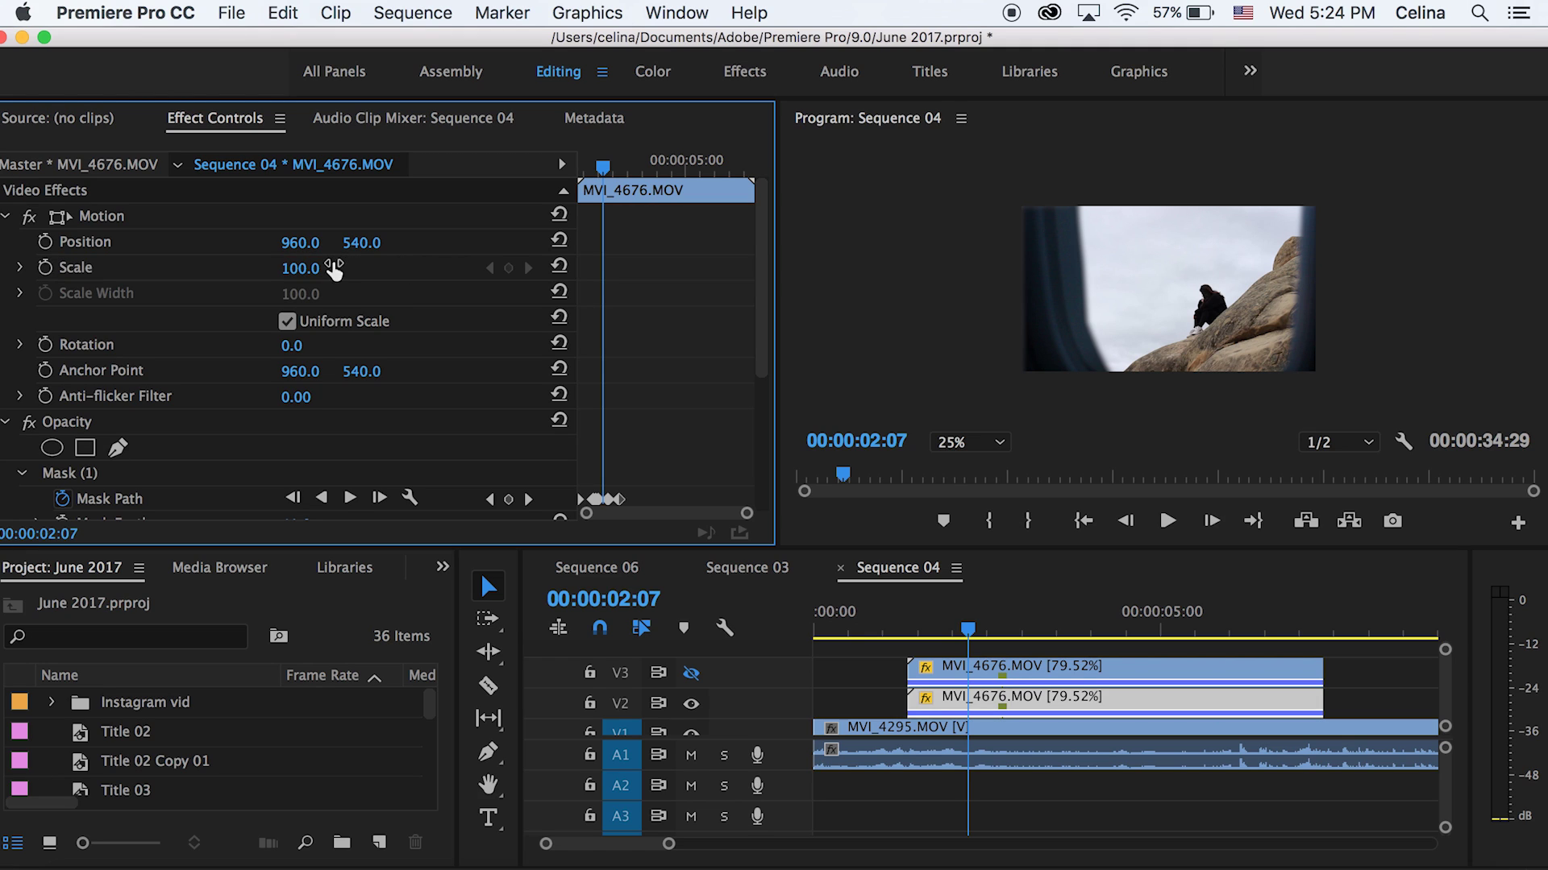
left_click_drag(302, 269, 305, 269)
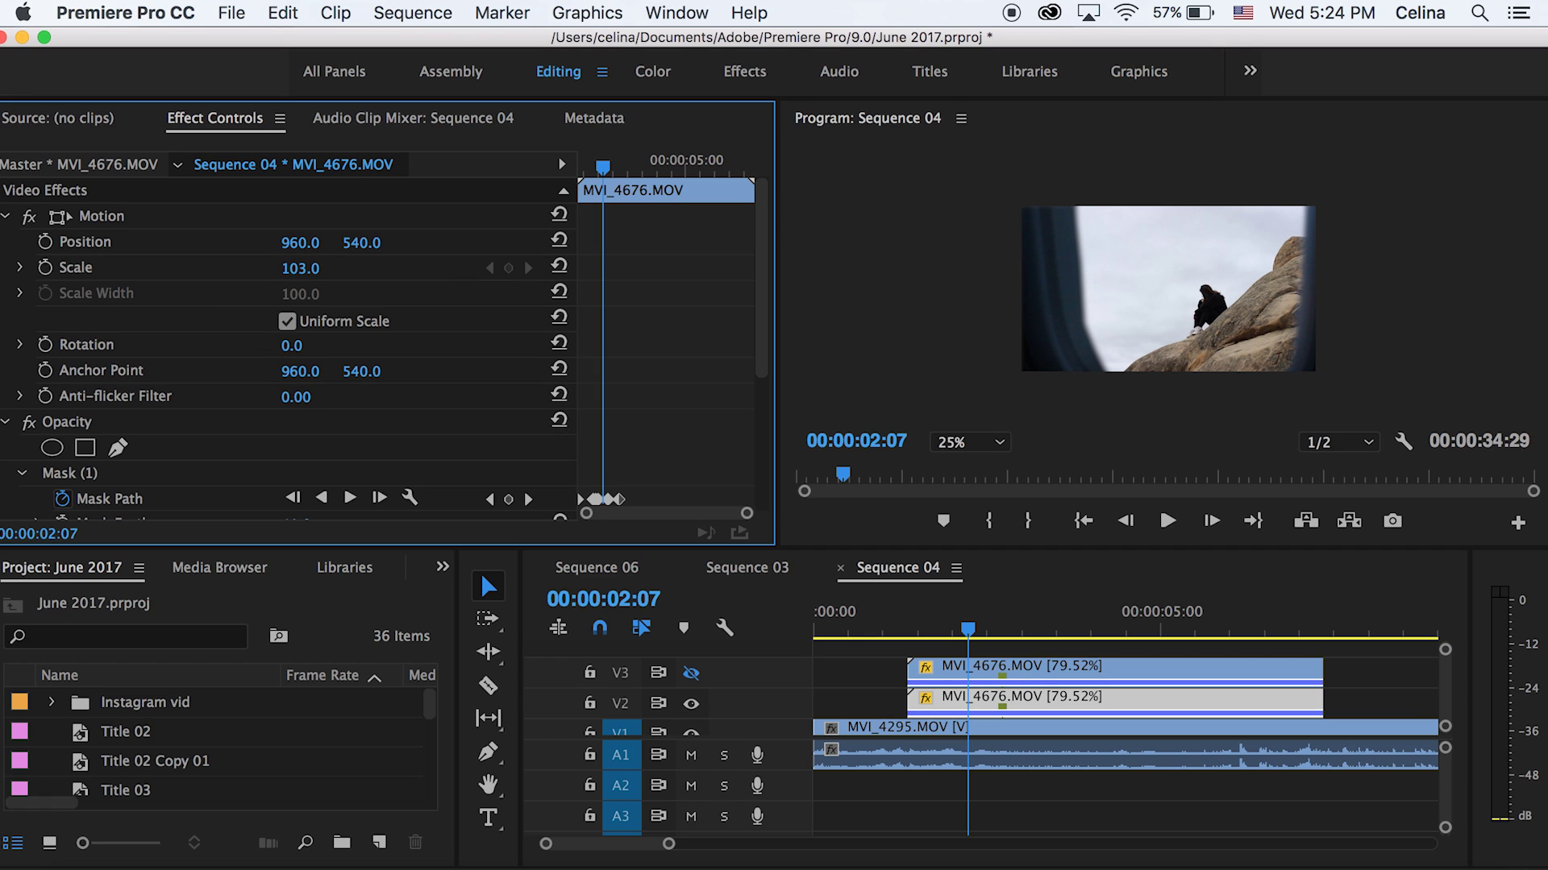
- Keyframe the masked clip's scale at 00:00:02:07, add a greatly enlarged scale keyframe at its start, and play the zoom
left_click(45, 267)
key("Up")
left_click_drag(295, 269, 314, 269)
key("space")
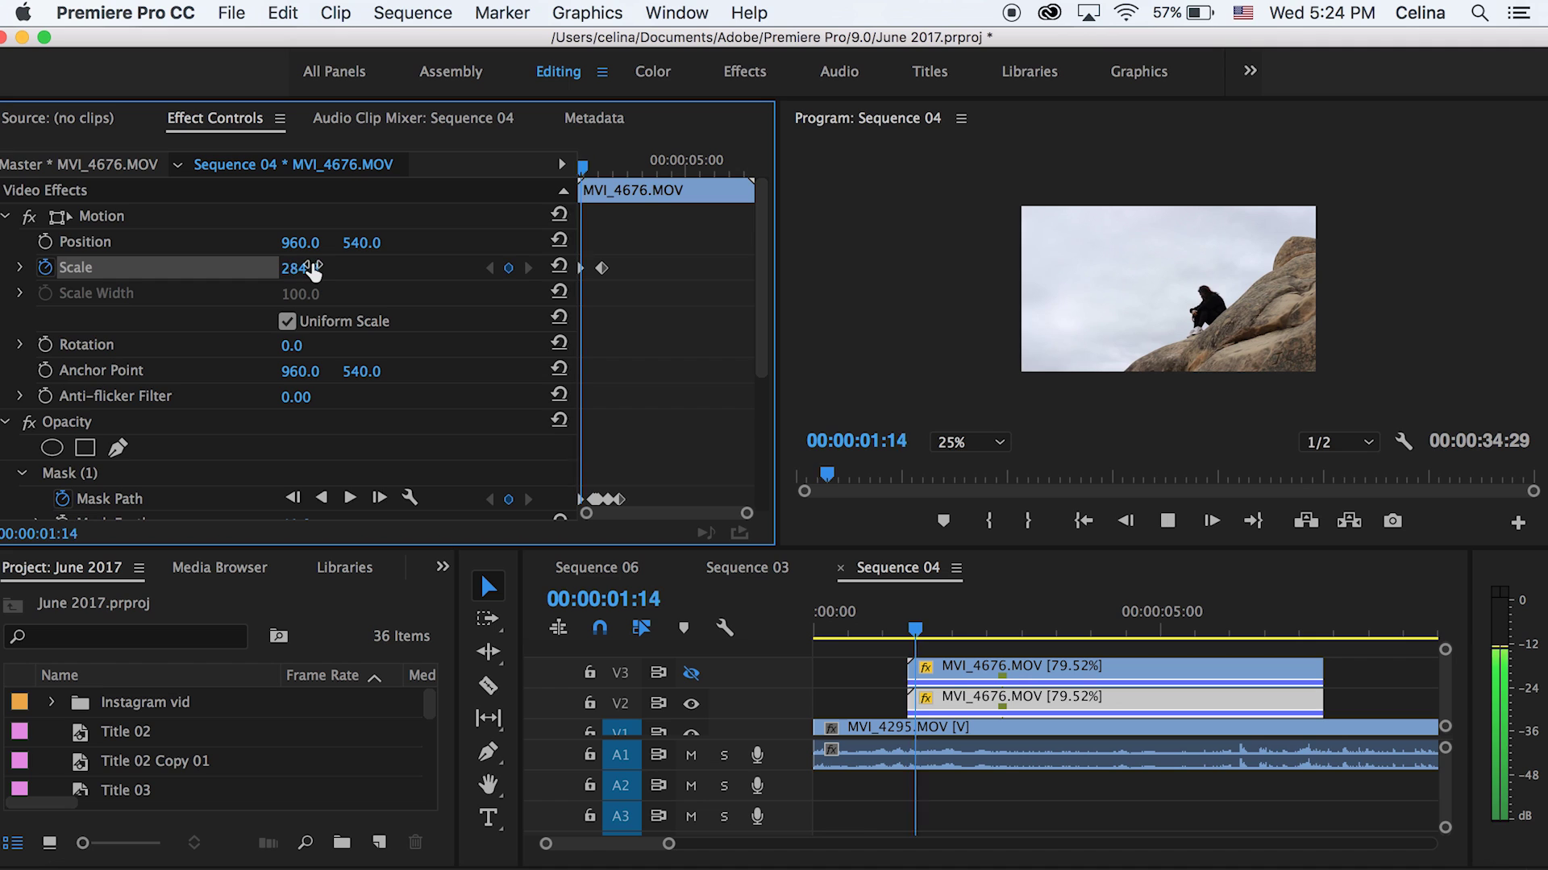
key("space")
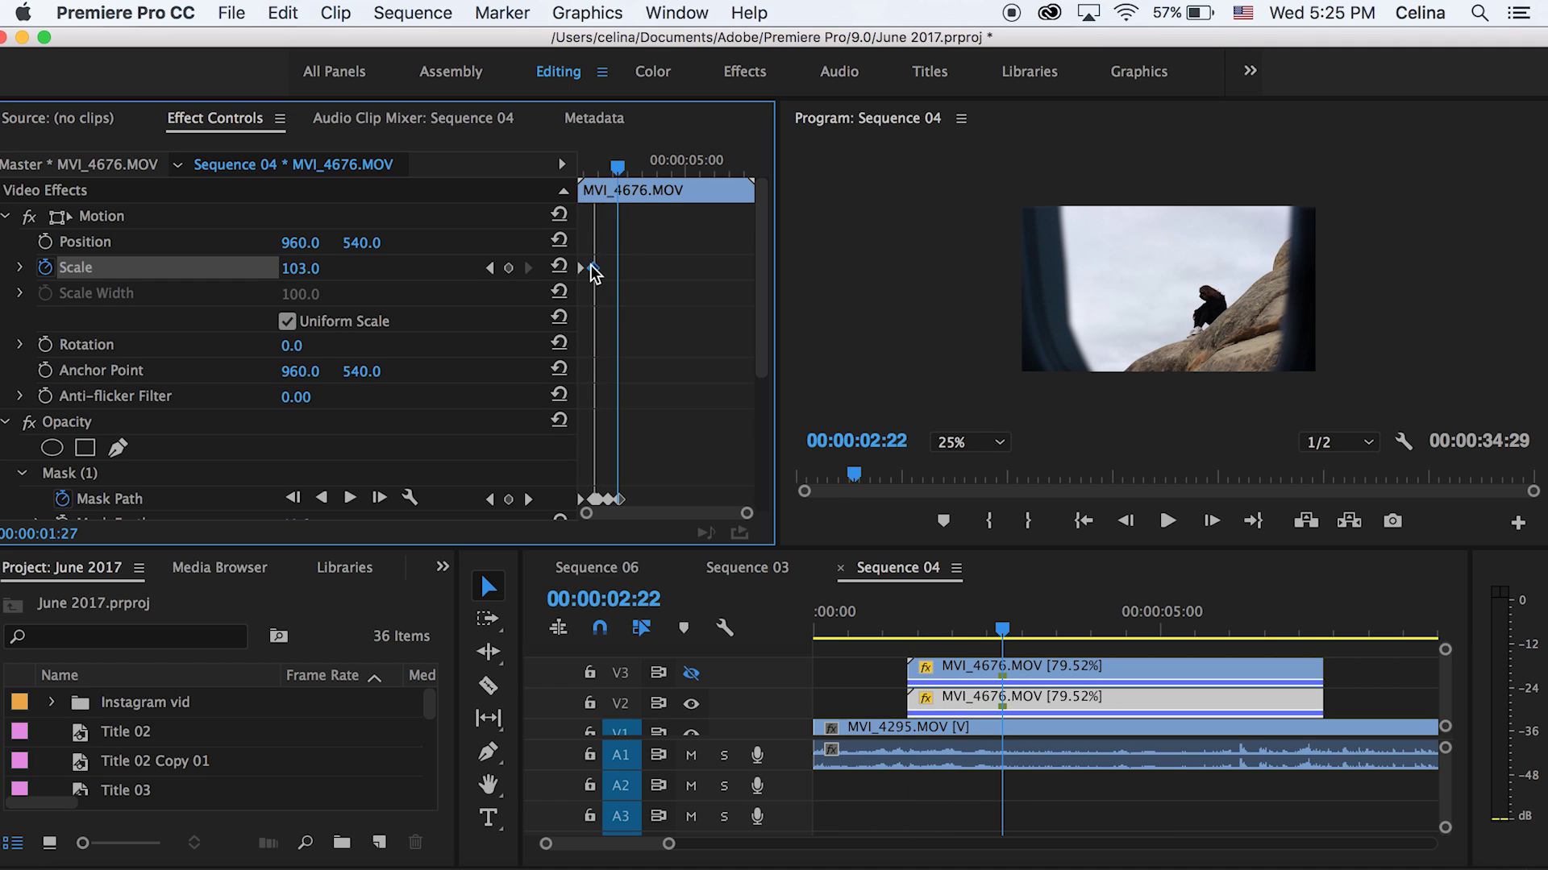
- Move the second scale keyframe earlier, to about 00:00:01:27, and replay the faster zoom
left_click_drag(592, 266, 589, 267)
left_click_drag(618, 167, 389, 186)
key("space")
key("space")
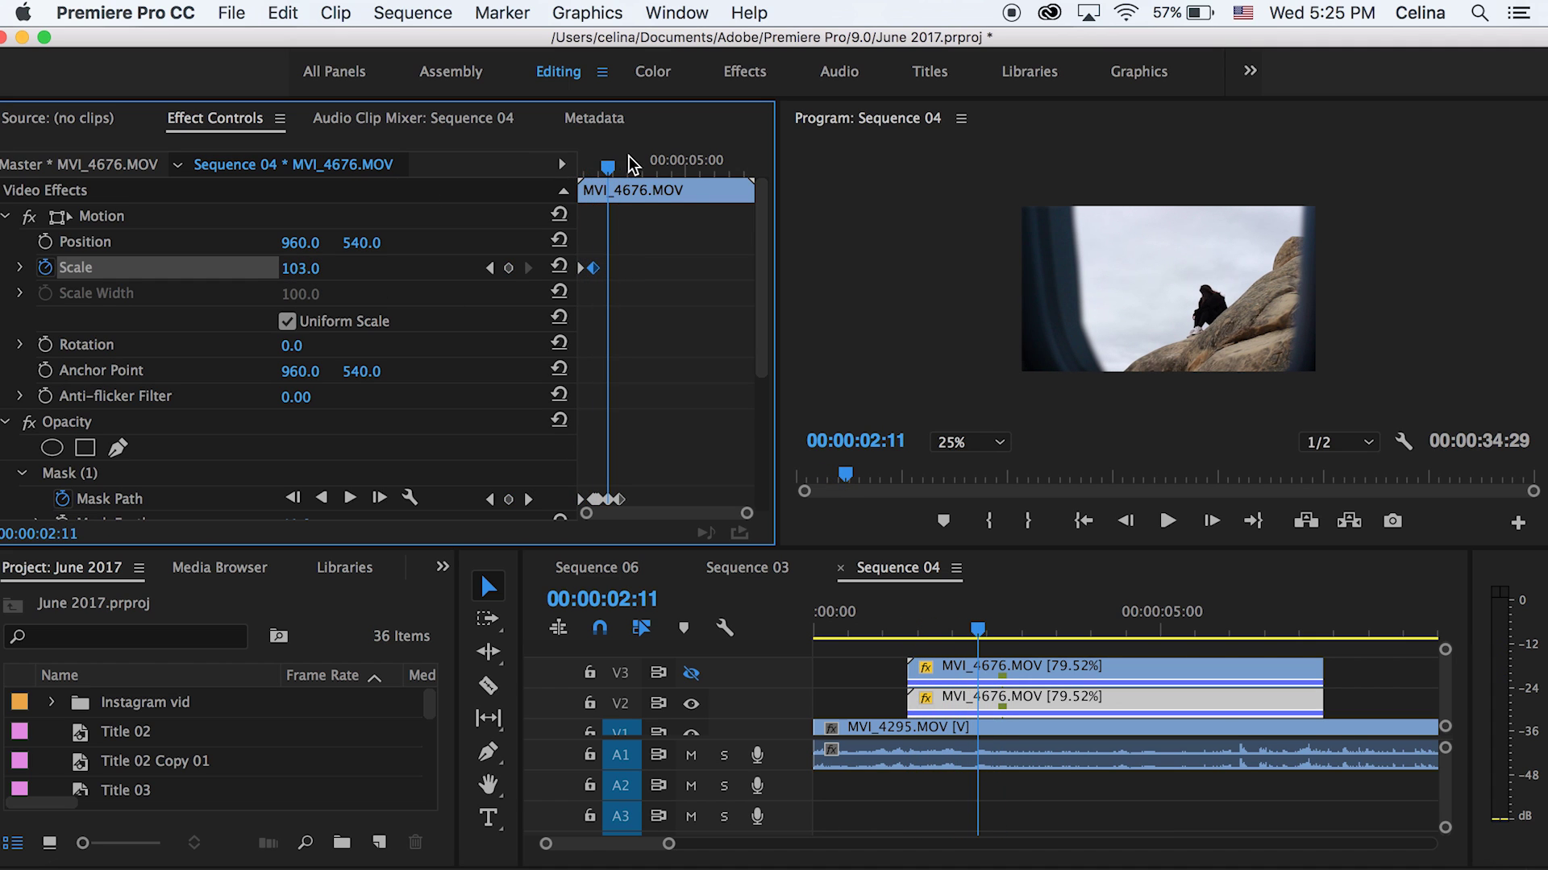
- Apply Ease Out to the second scale keyframe and Ease In to the first
left_click_drag(625, 166, 594, 276)
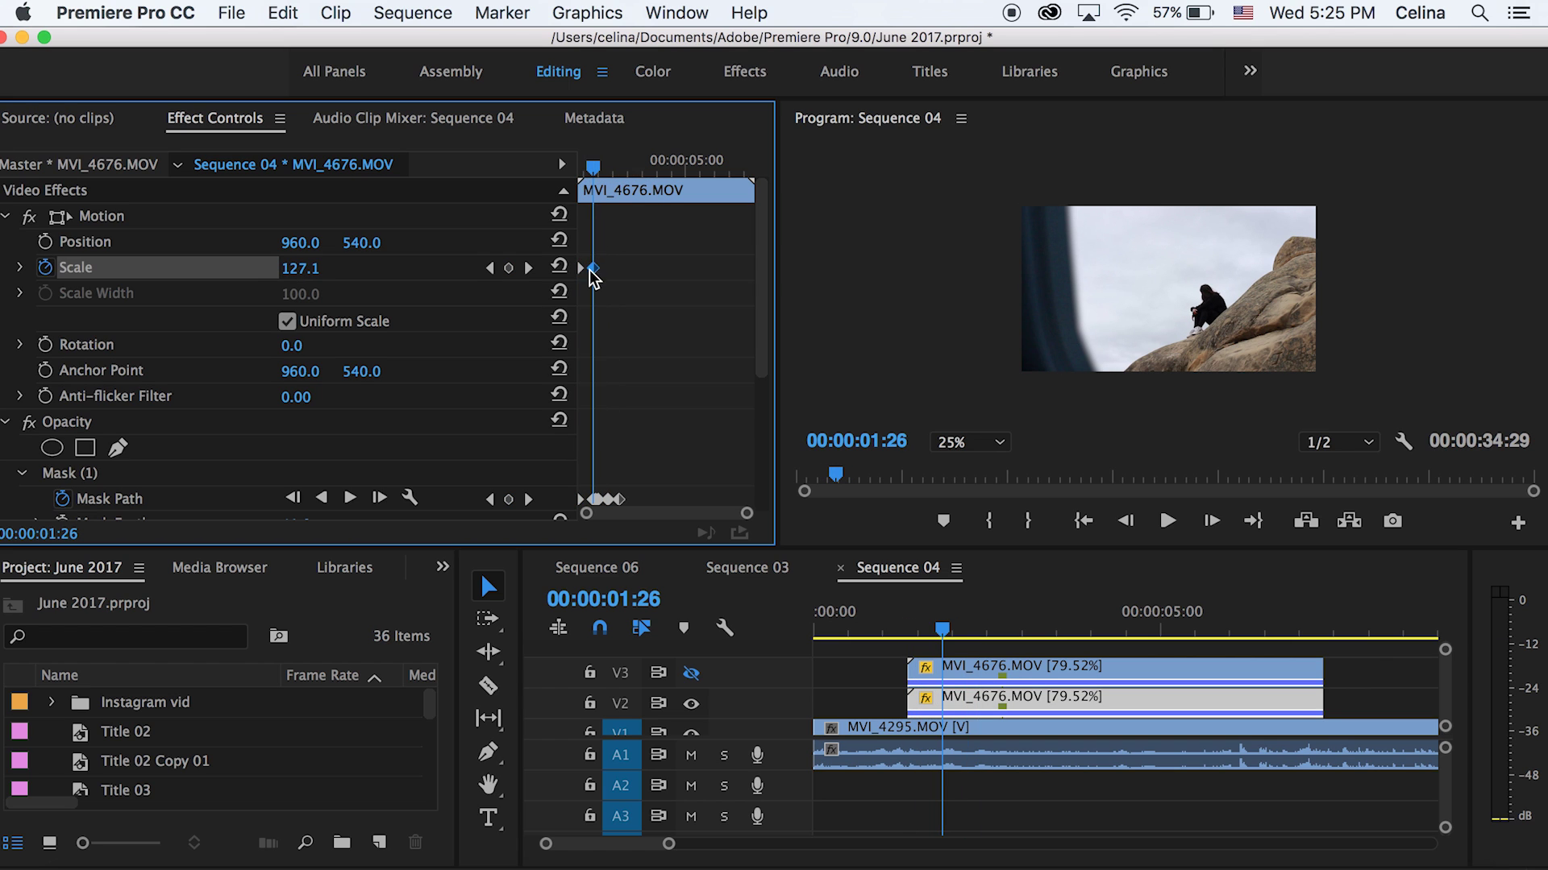
right_click(595, 272)
left_click(637, 610)
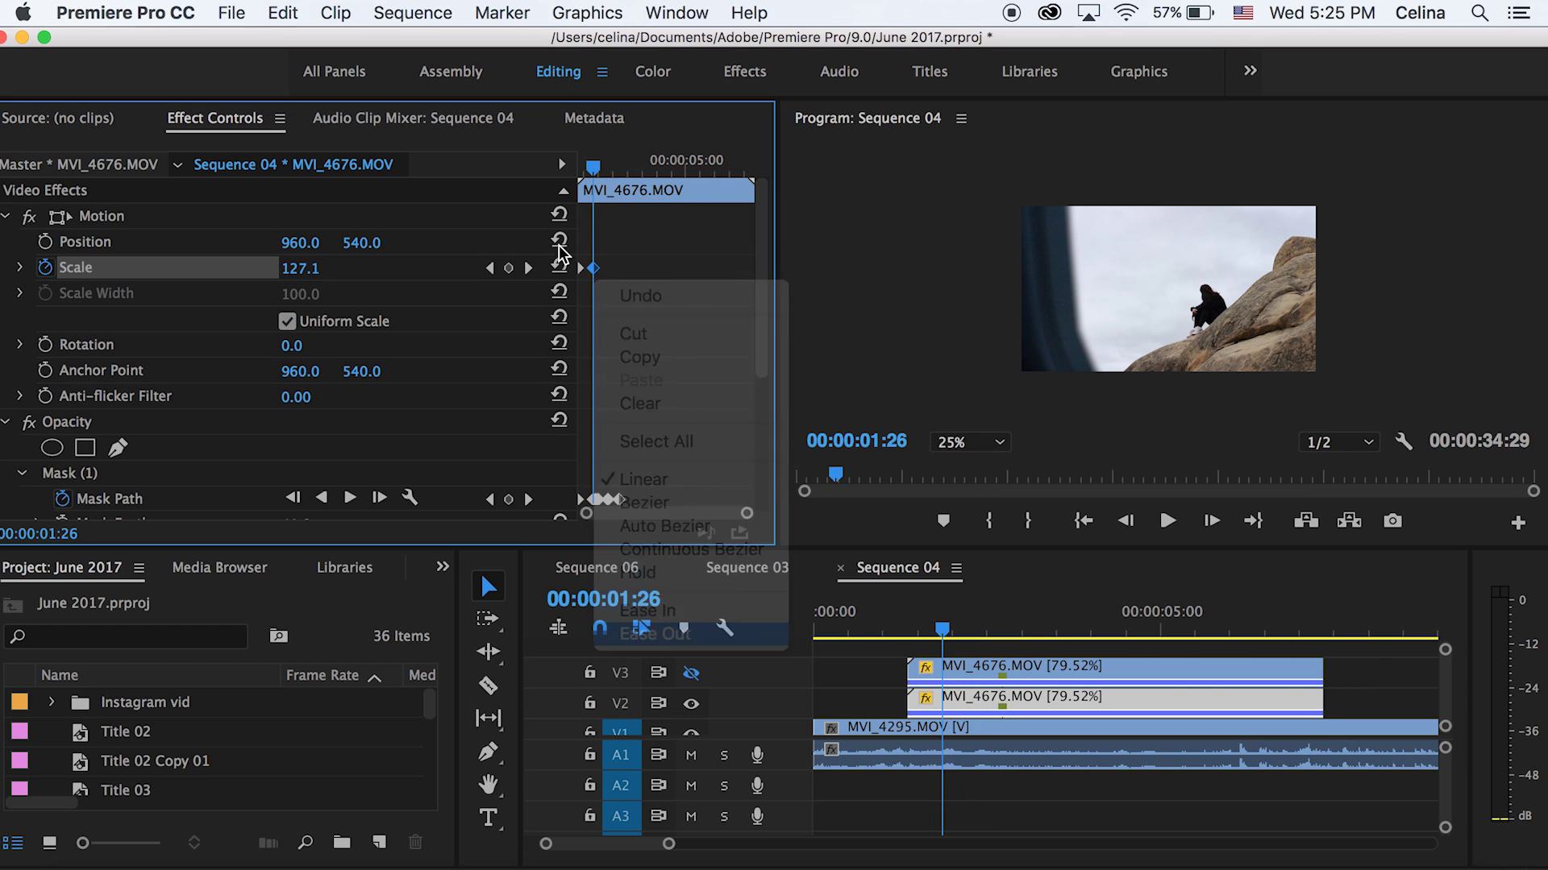
right_click(587, 270)
left_click(645, 611)
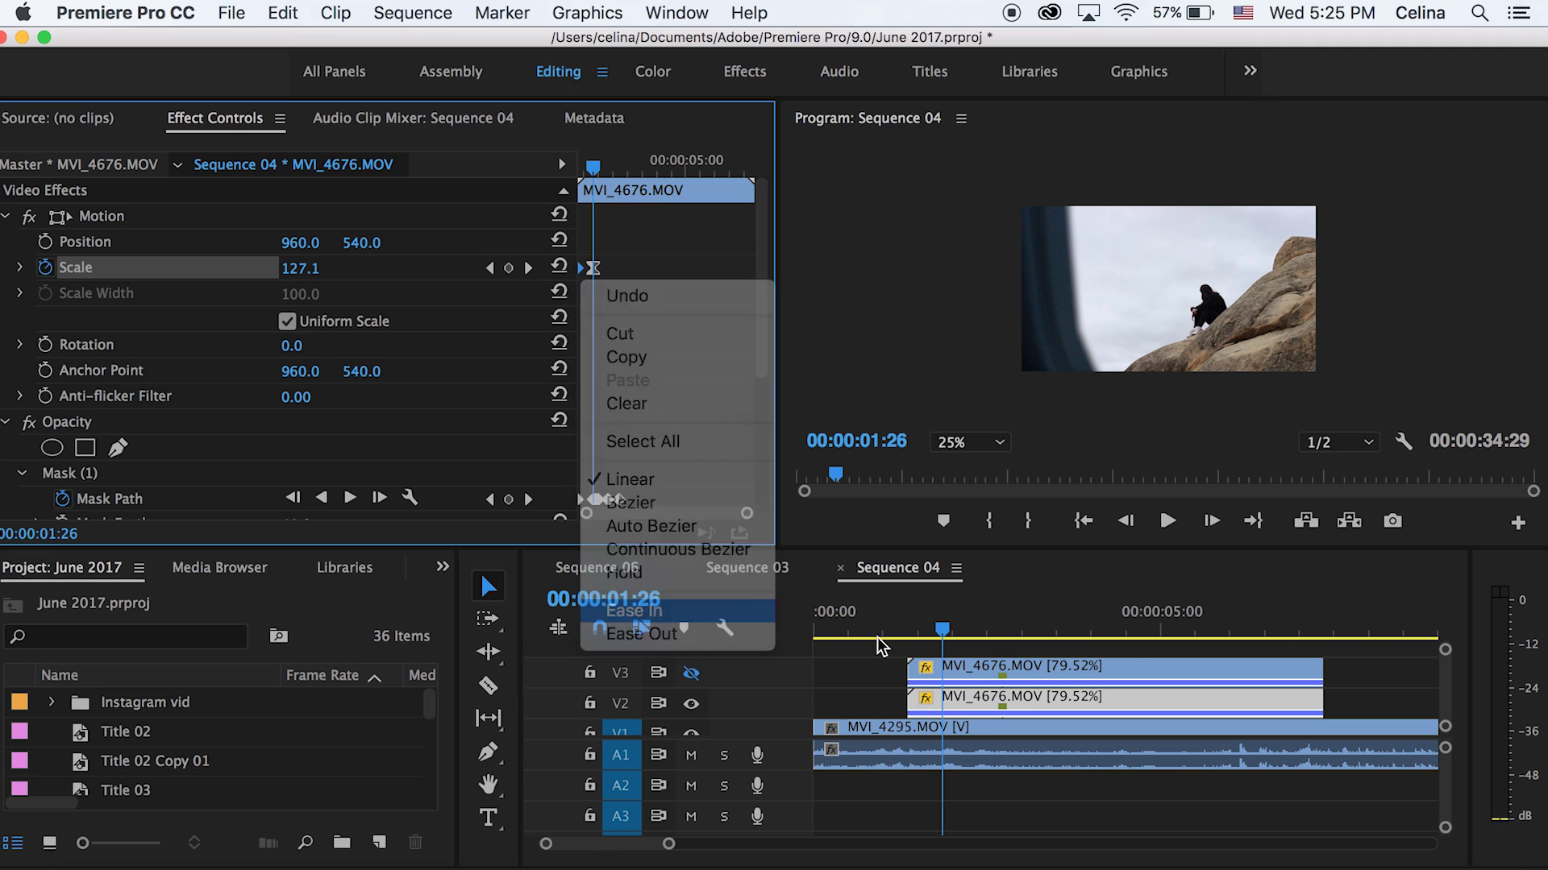
- Play the sequence from just before the masked clip to check the eased zoom
left_click(861, 627)
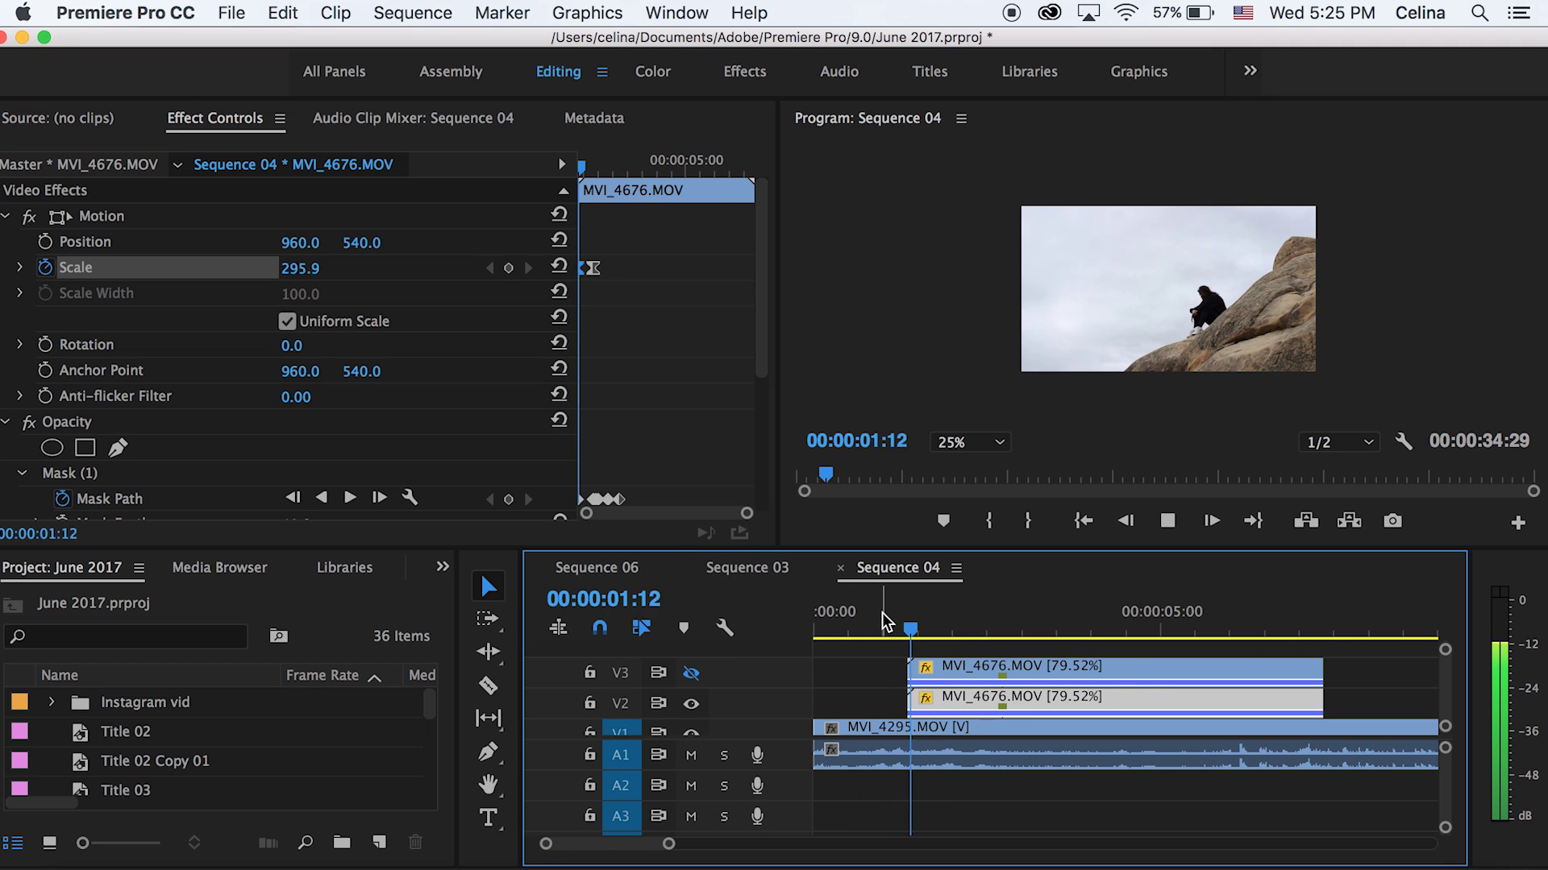
left_click(884, 616)
left_click(884, 614)
key("space")
key("space")
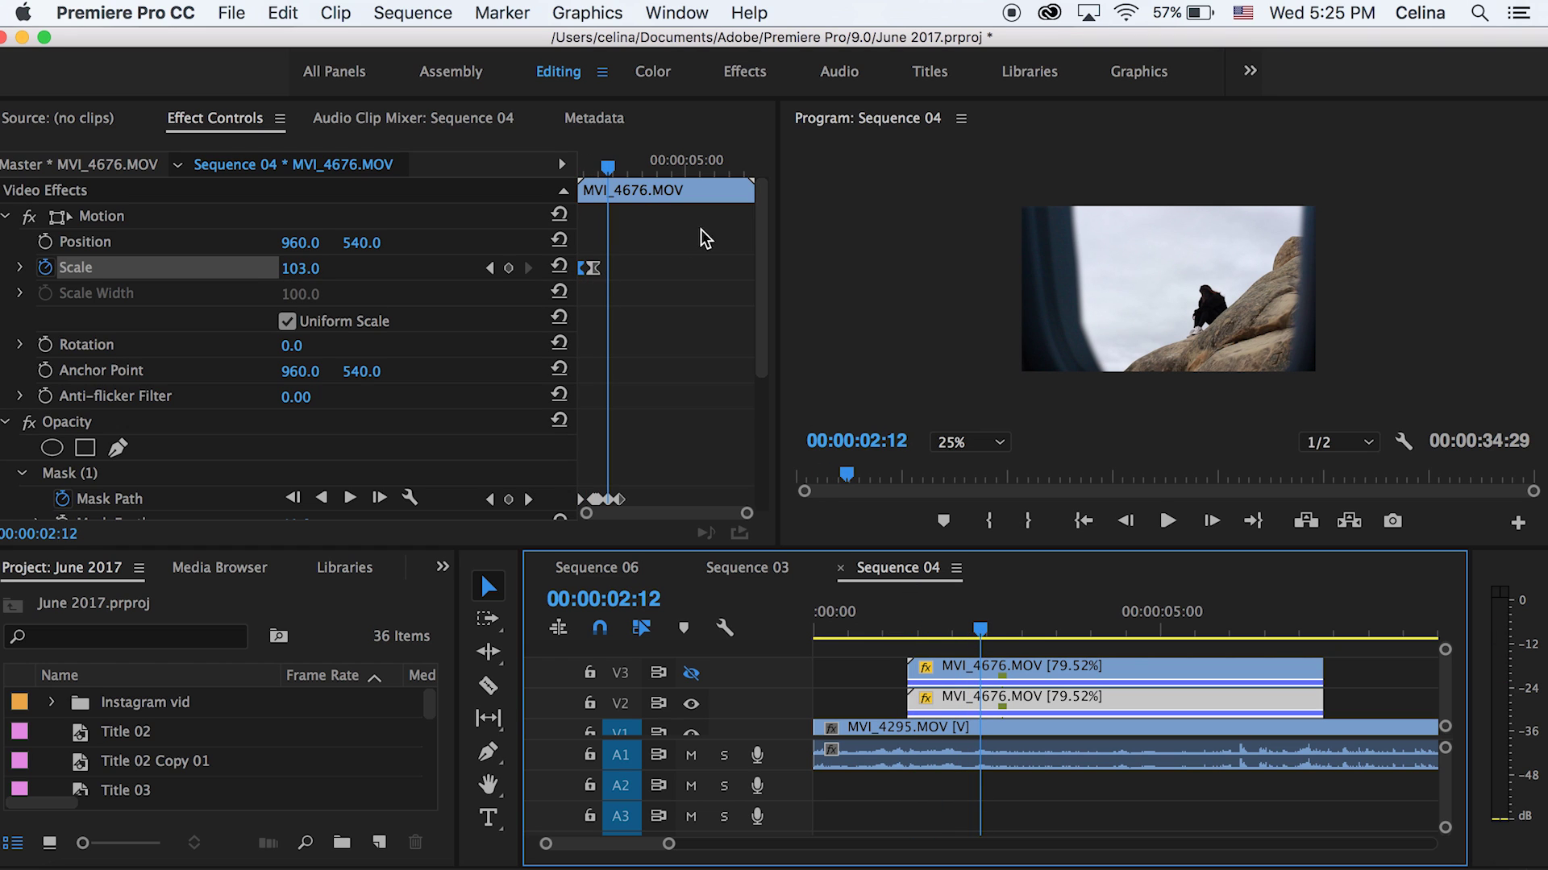
left_click(590, 279)
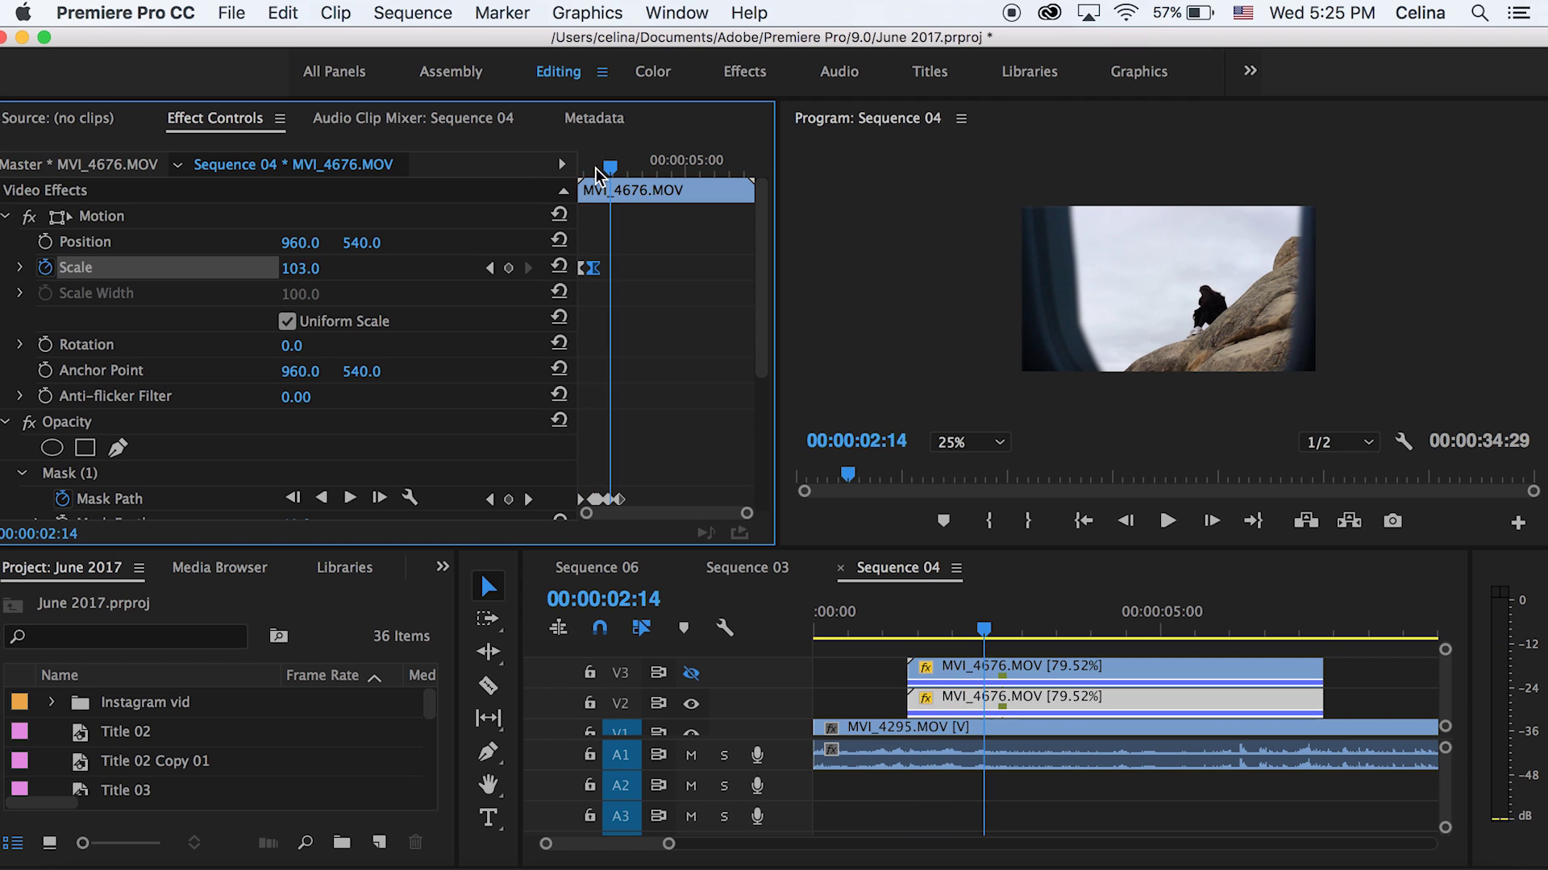
- Mute audio track A1 and replay the zoom from before the masked clip
left_click(691, 755)
left_click_drag(905, 630, 890, 631)
key("space")
key("space")
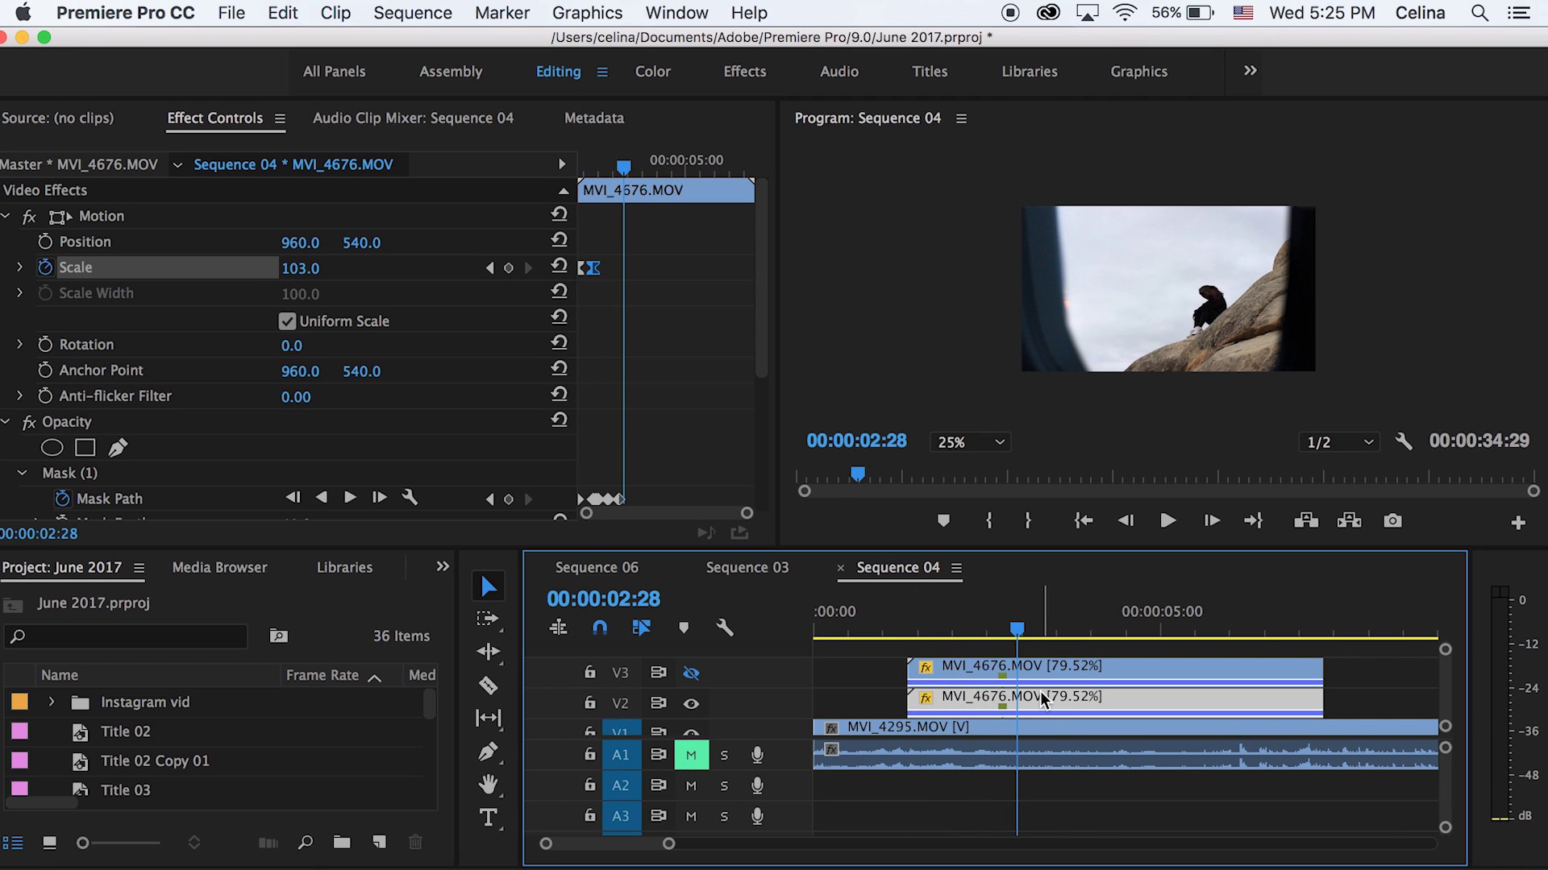
- Park the playhead at 00:00:02:18 and turn the output of track V3 back on
left_click_drag(1017, 637, 997, 636)
scroll(996, 667, "down", 1)
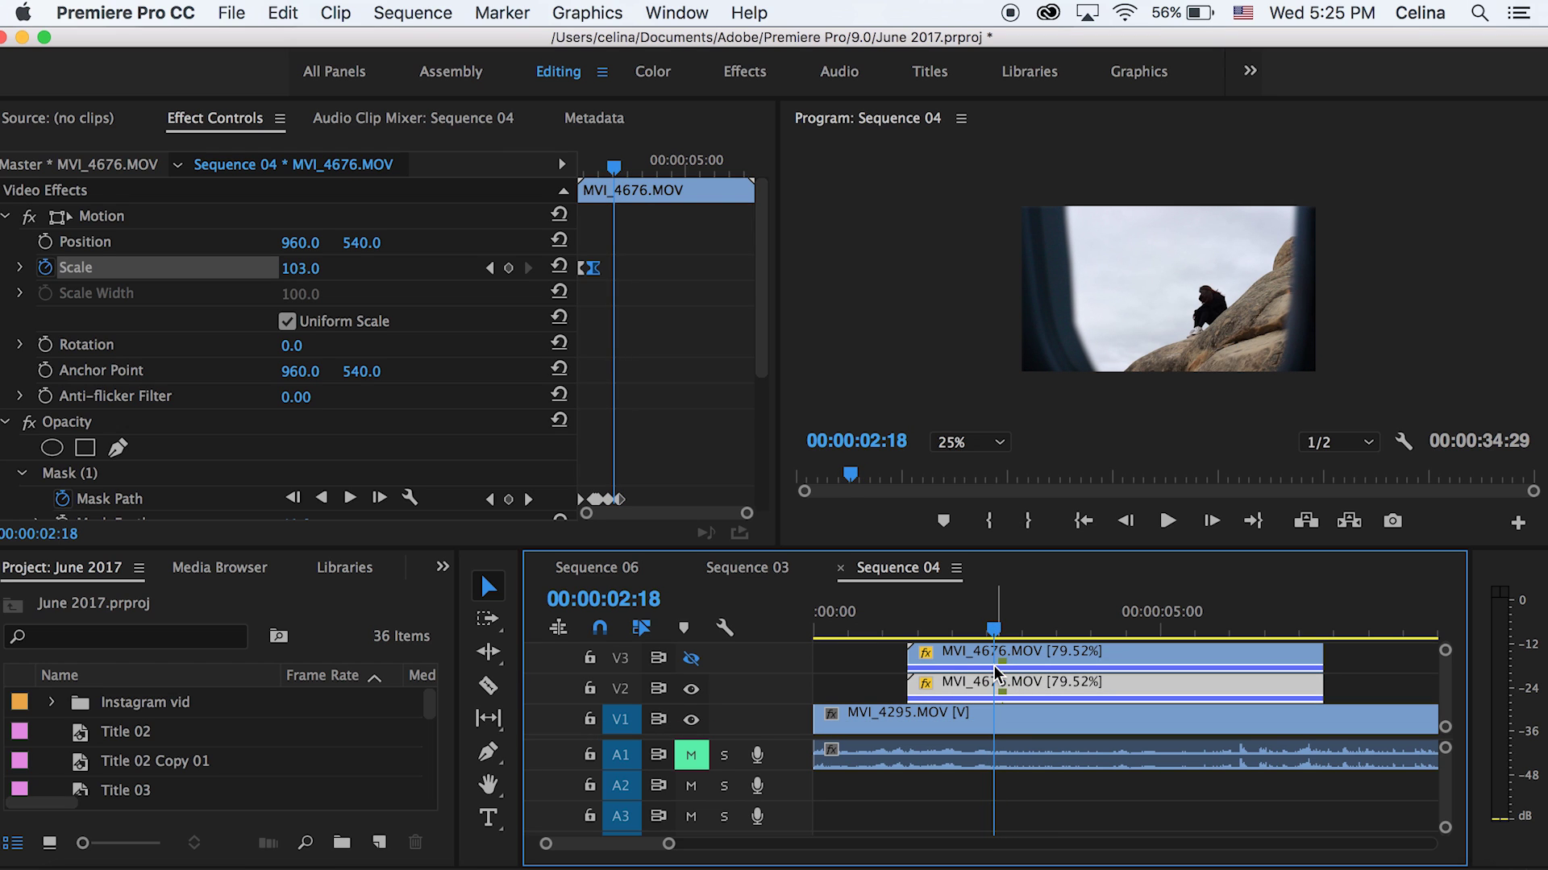
scroll(993, 726, "up", 2)
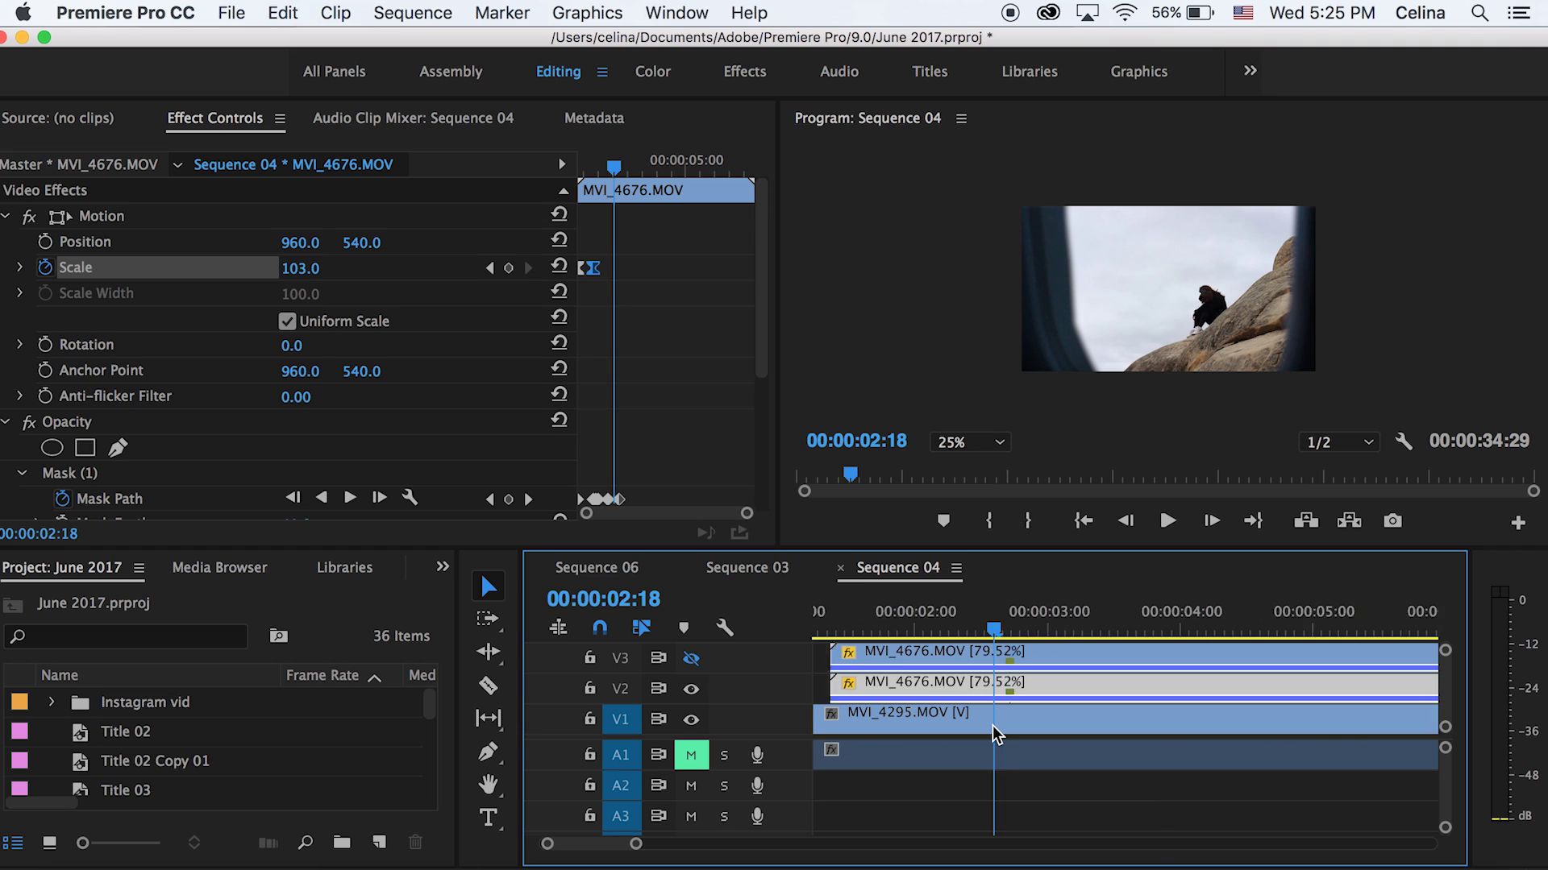
scroll(965, 699, "down", 2)
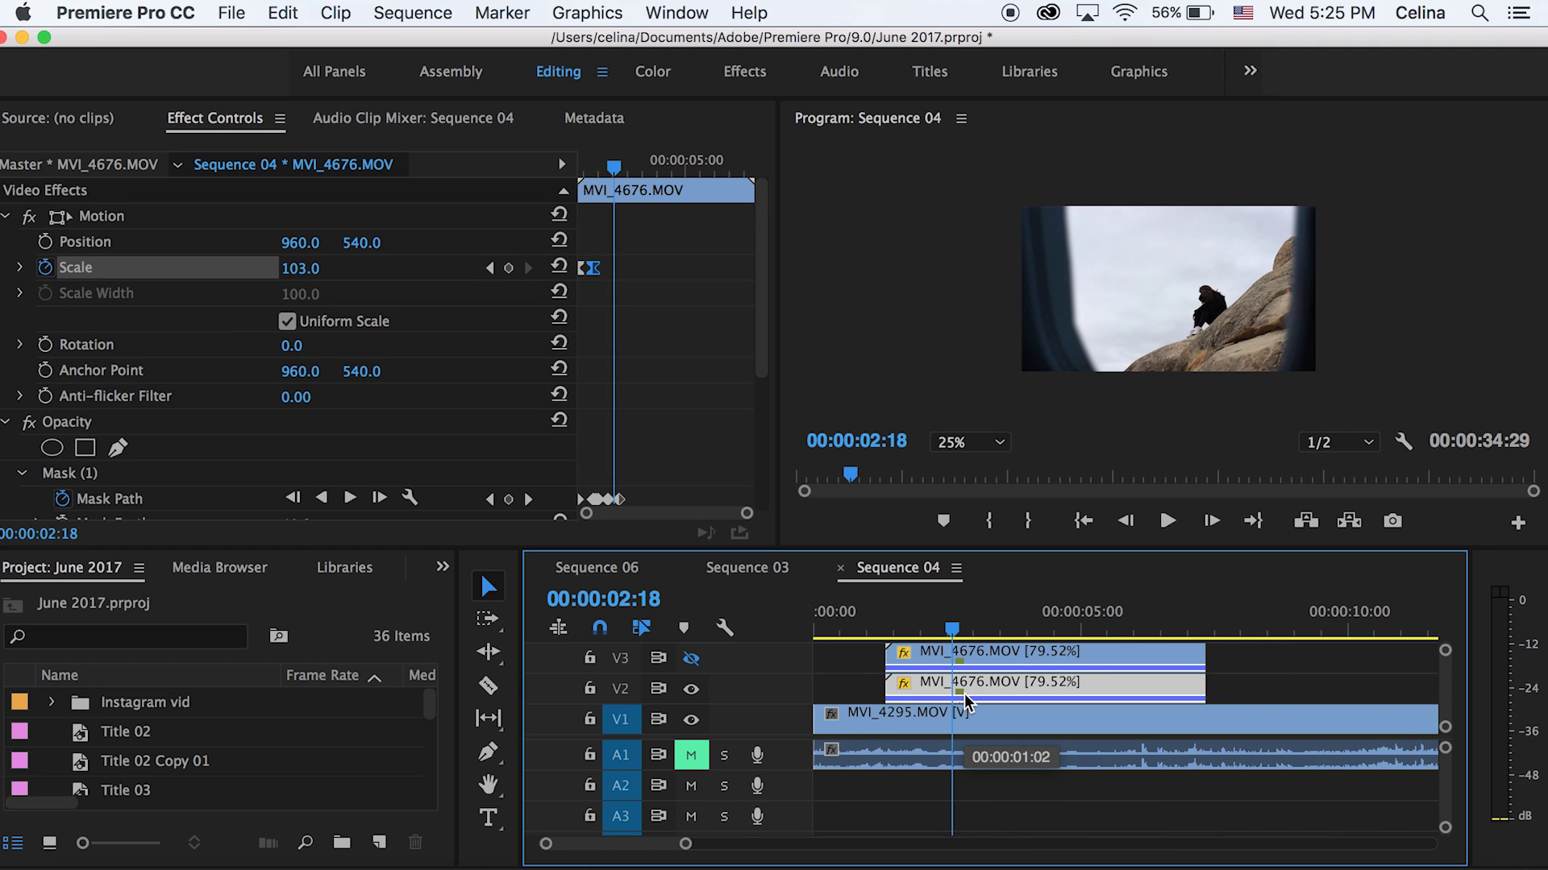
left_click(955, 622)
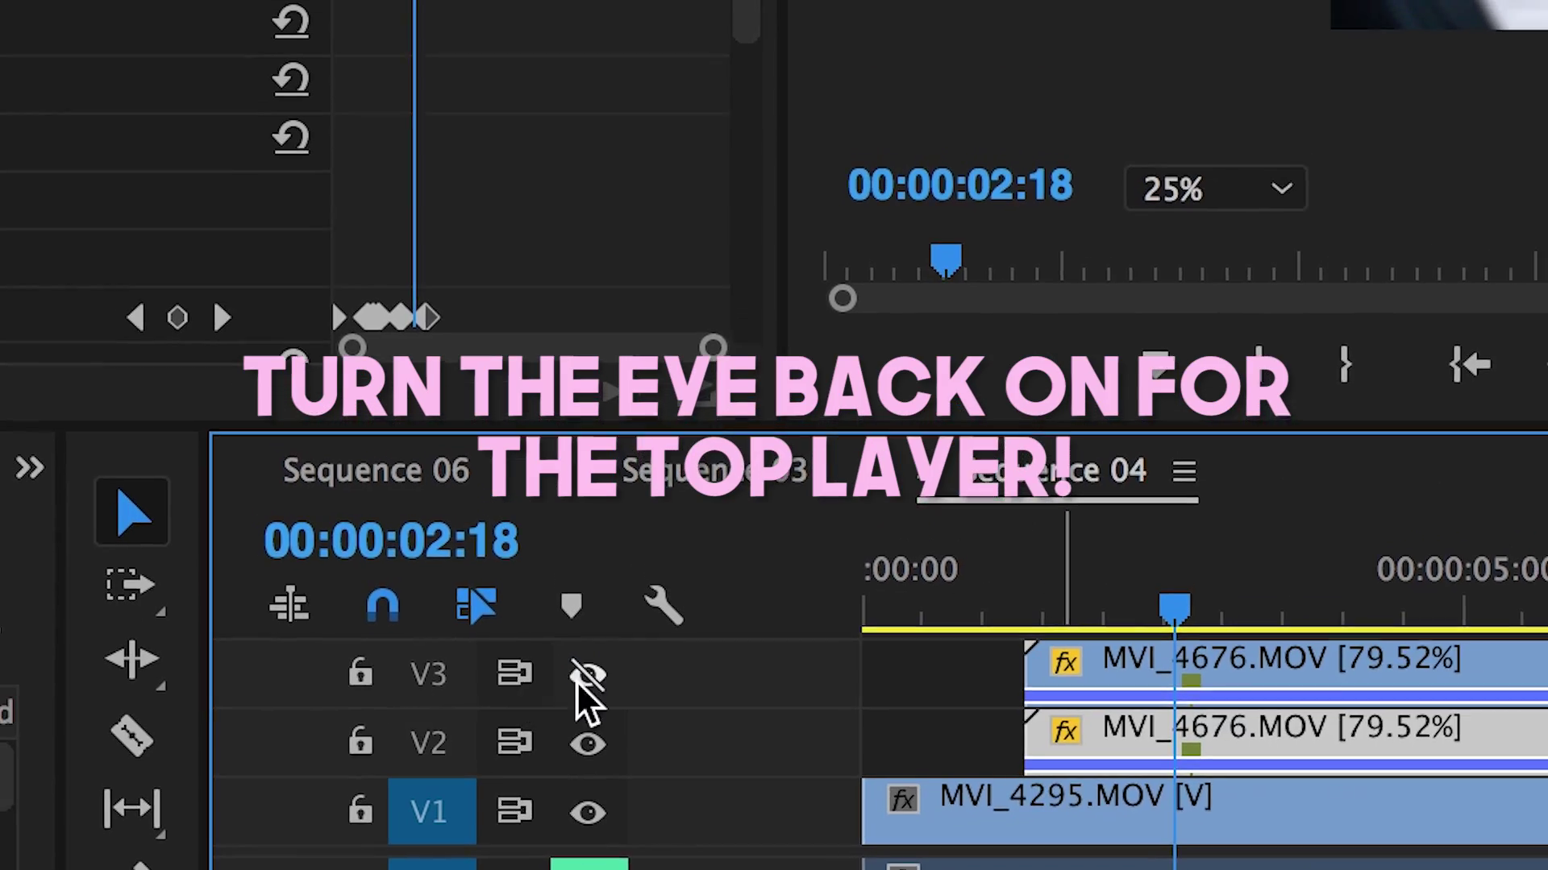
left_click(691, 658)
- Keyframe the V3 MVI_4676.MOV clip's opacity at 0% at 00:00:02:05 and 100% at 00:00:02:22
left_click(1104, 668)
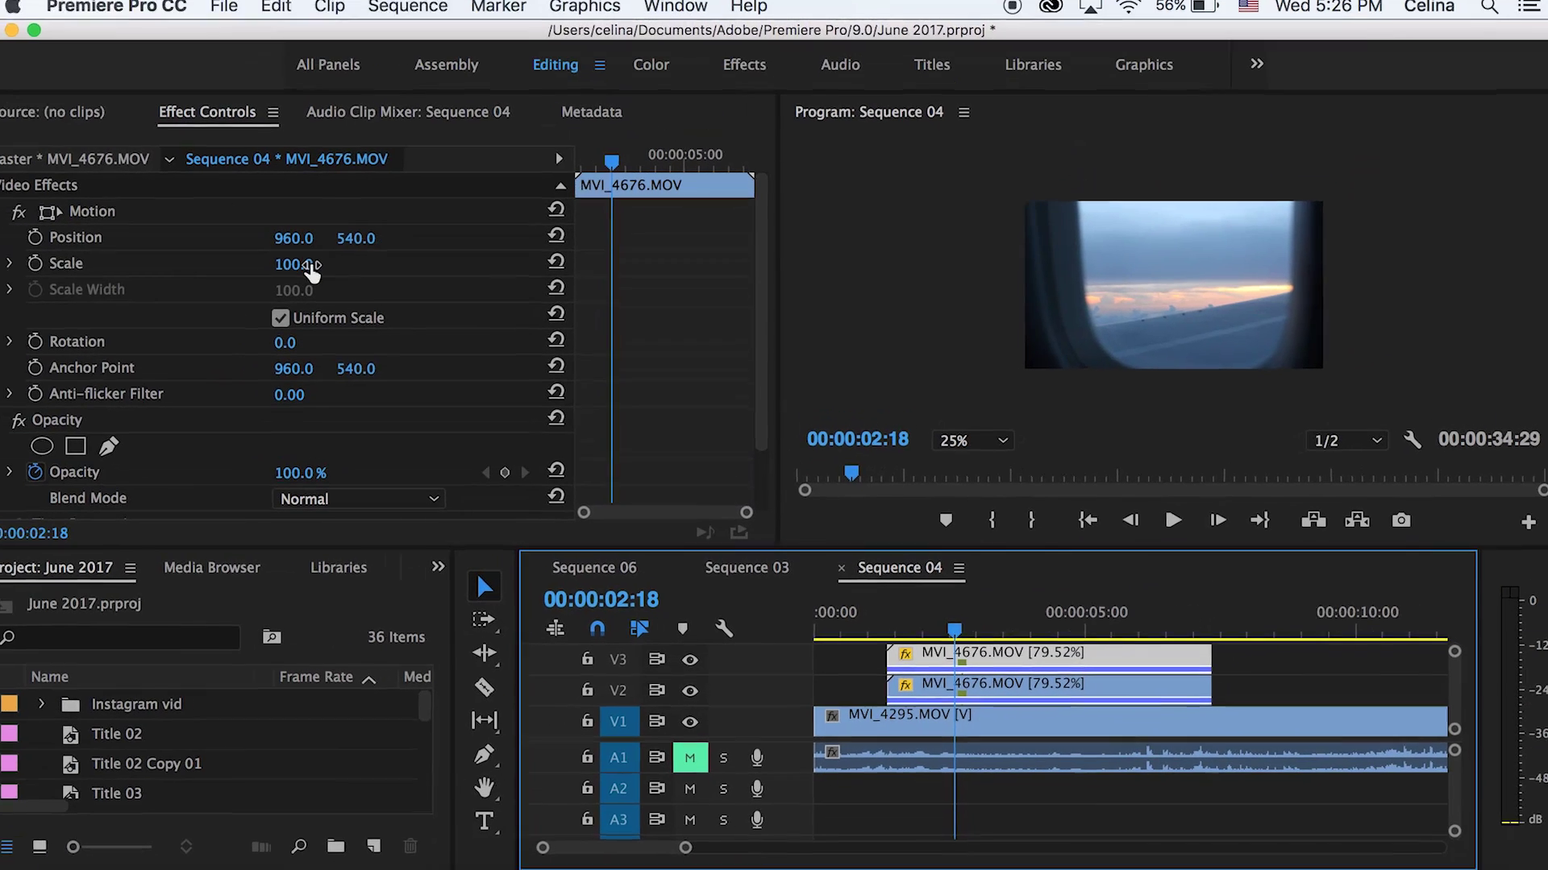
left_click_drag(955, 631, 962, 632)
left_click(504, 473)
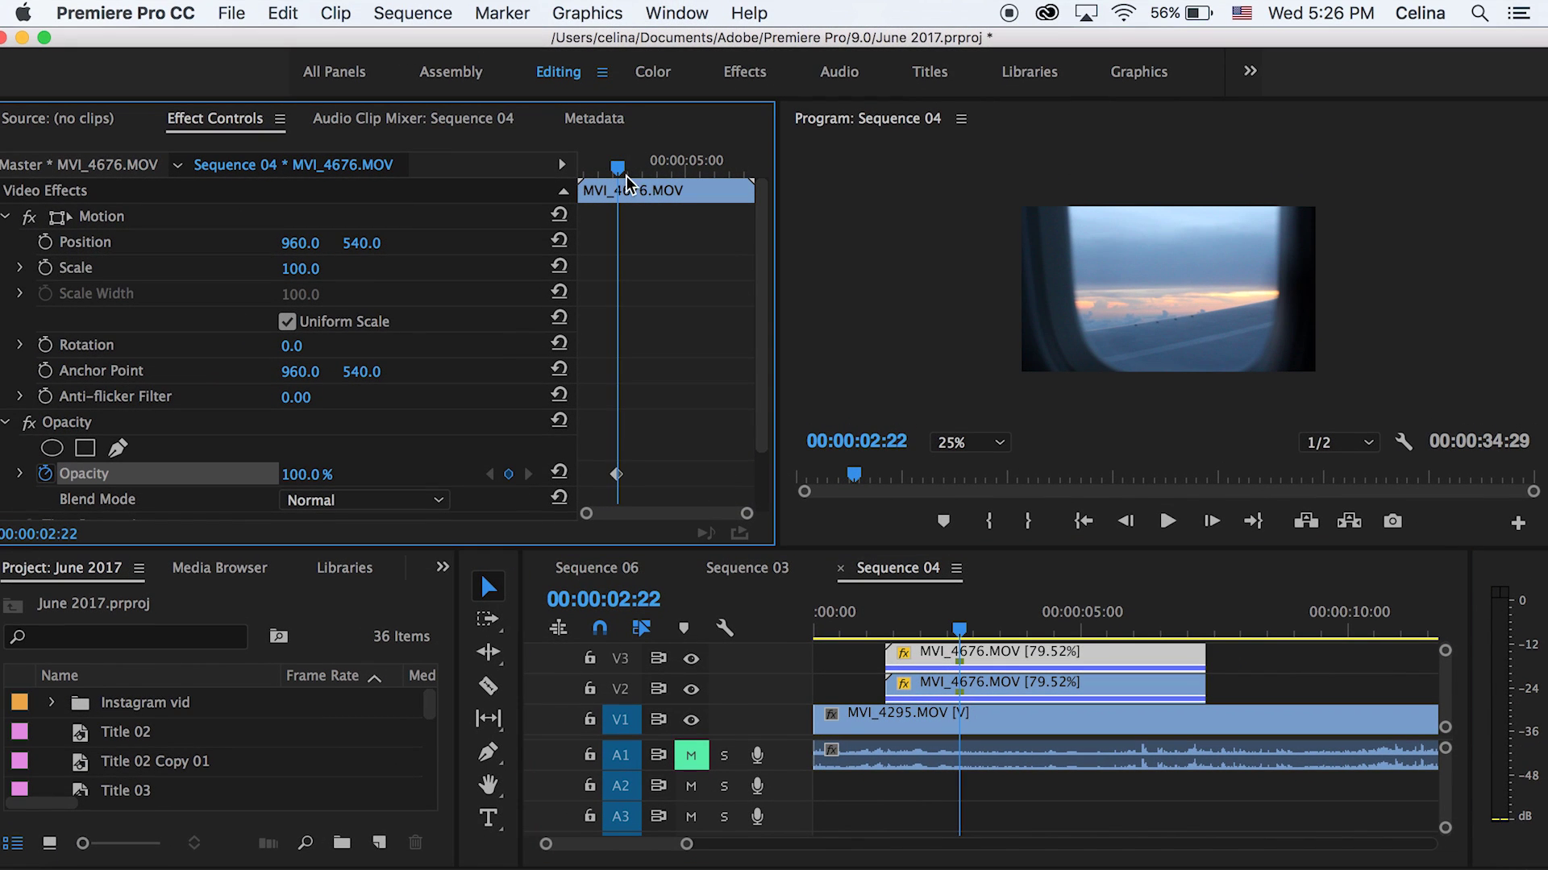
left_click_drag(625, 178, 596, 174)
left_click_drag(302, 475, 282, 475)
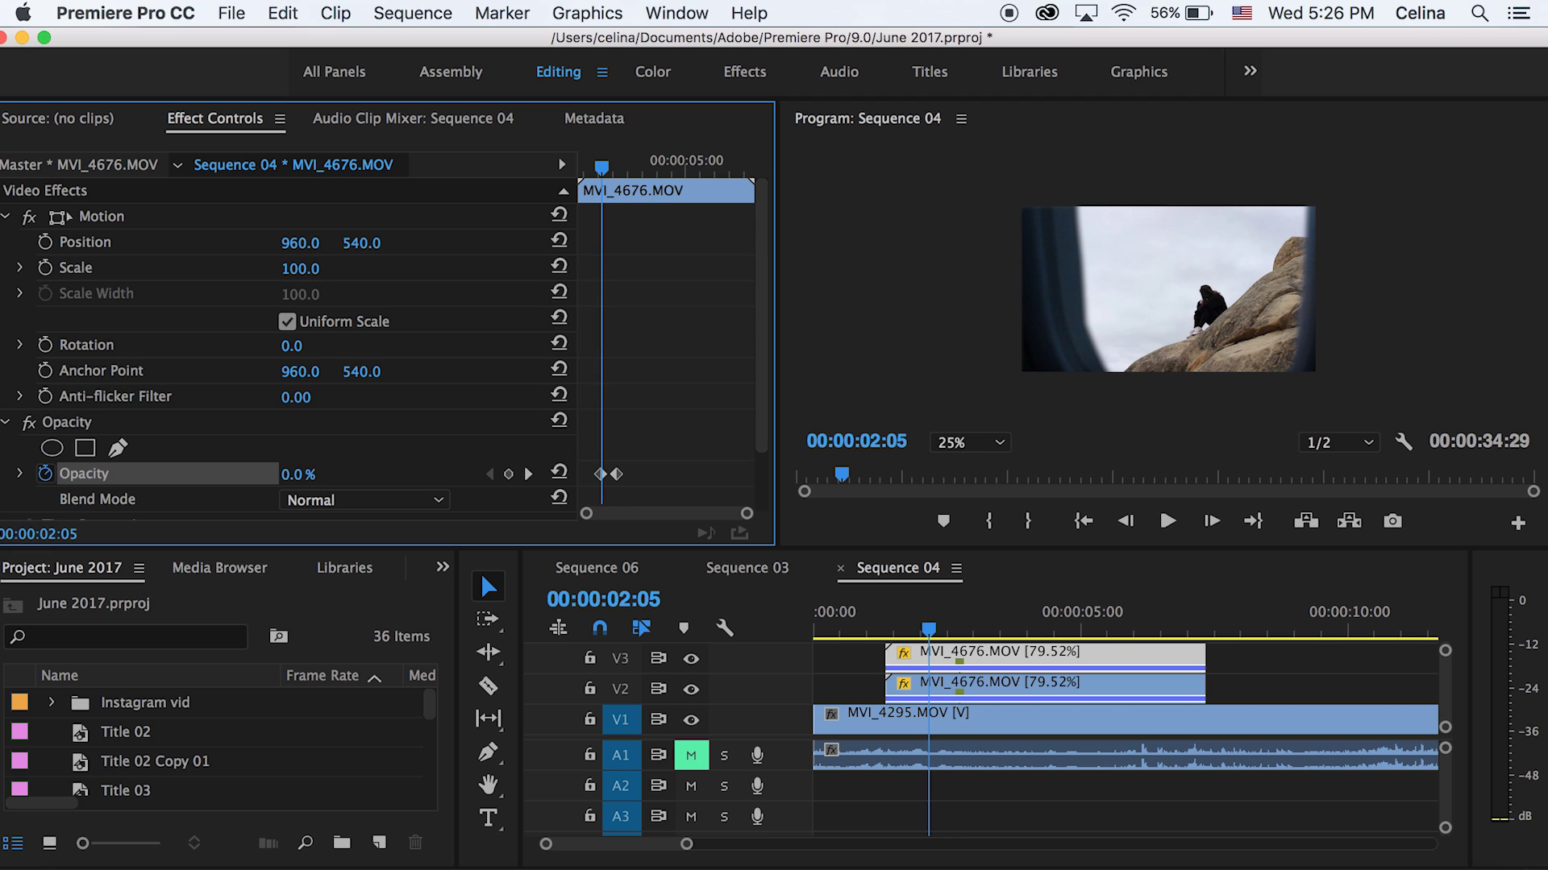
- Play the sequence from before the window clips to check the opacity fade
left_click_drag(631, 168, 540, 192)
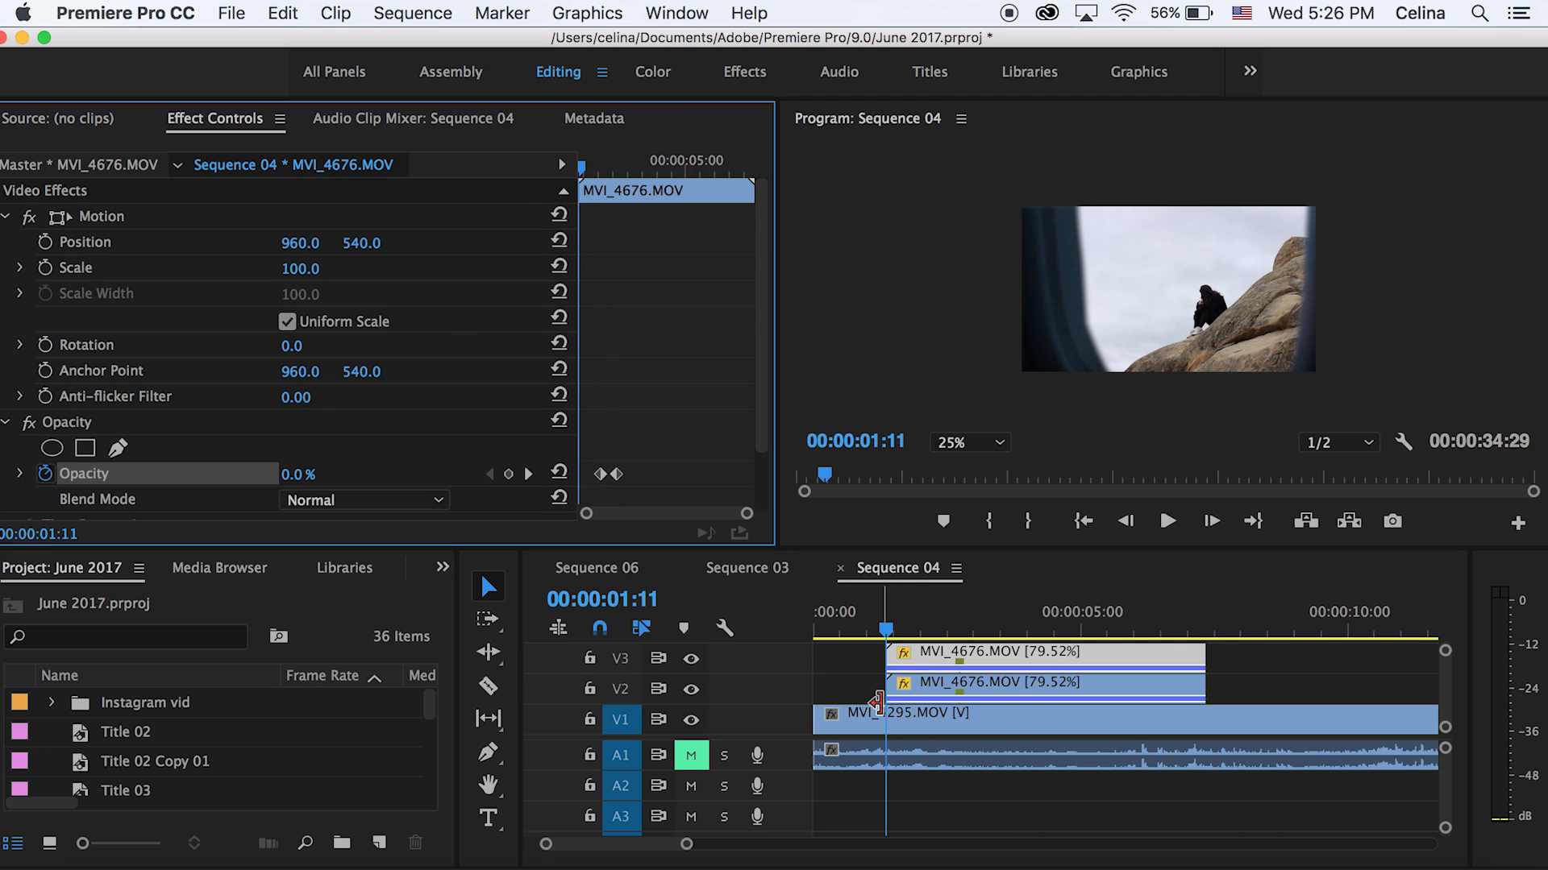
left_click_drag(884, 625, 851, 615)
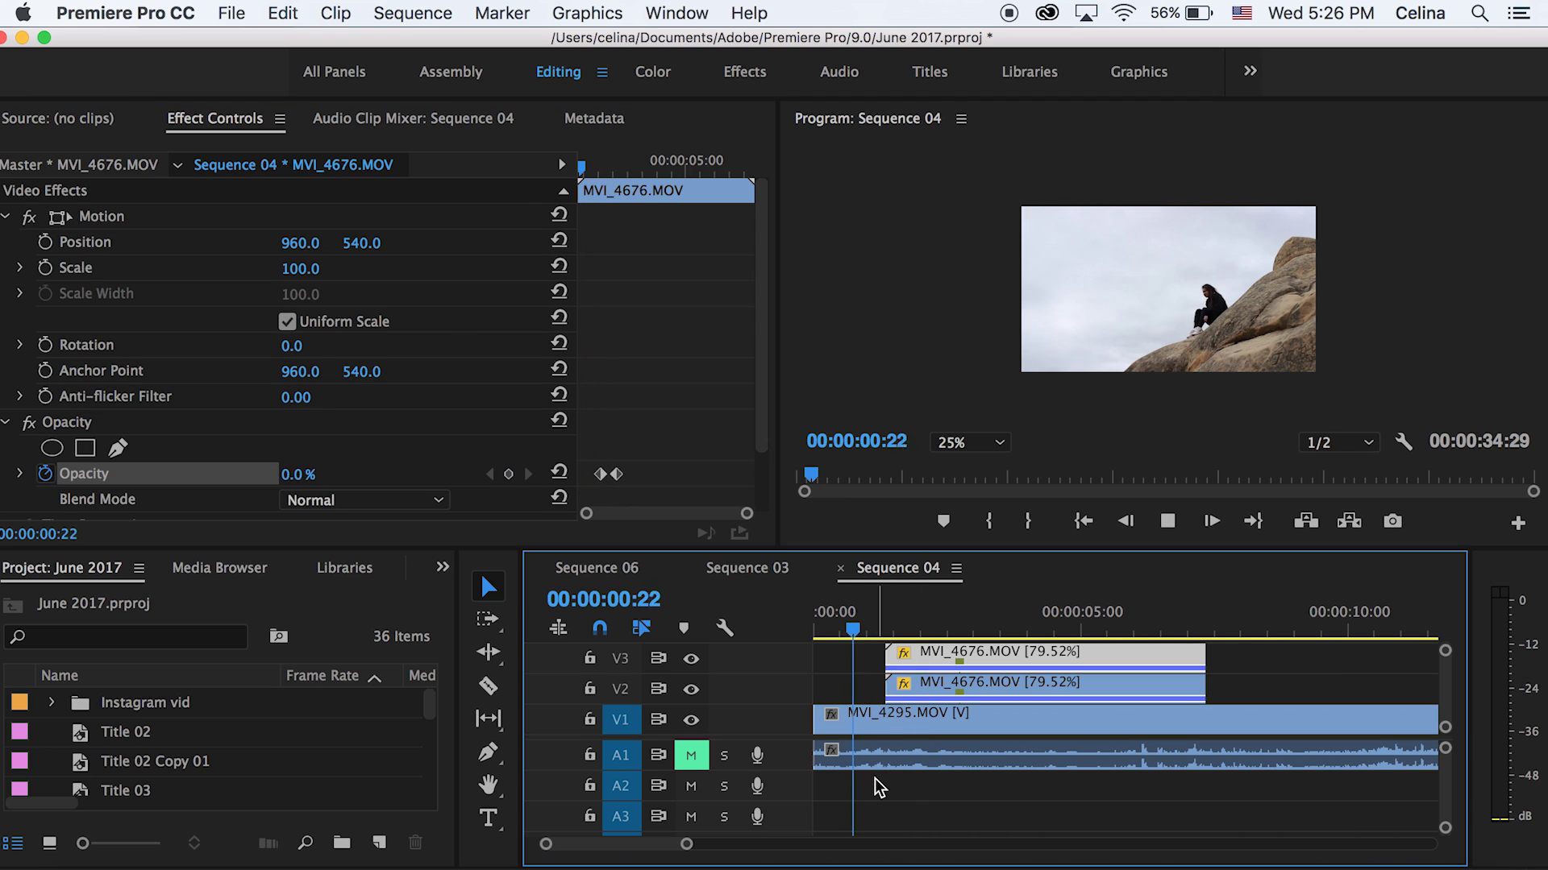
left_click(924, 620)
mouse_move(925, 598)
left_mouse_down()
mouse_move(906, 603)
mouse_move(989, 601)
mouse_move(879, 604)
mouse_move(940, 616)
left_mouse_up()
key("space")
- Try a mask expansion of 25.0 on the V2 MVI_4676.MOV clip and play the composite
left_click(950, 689)
left_click_drag(305, 351, 305, 351)
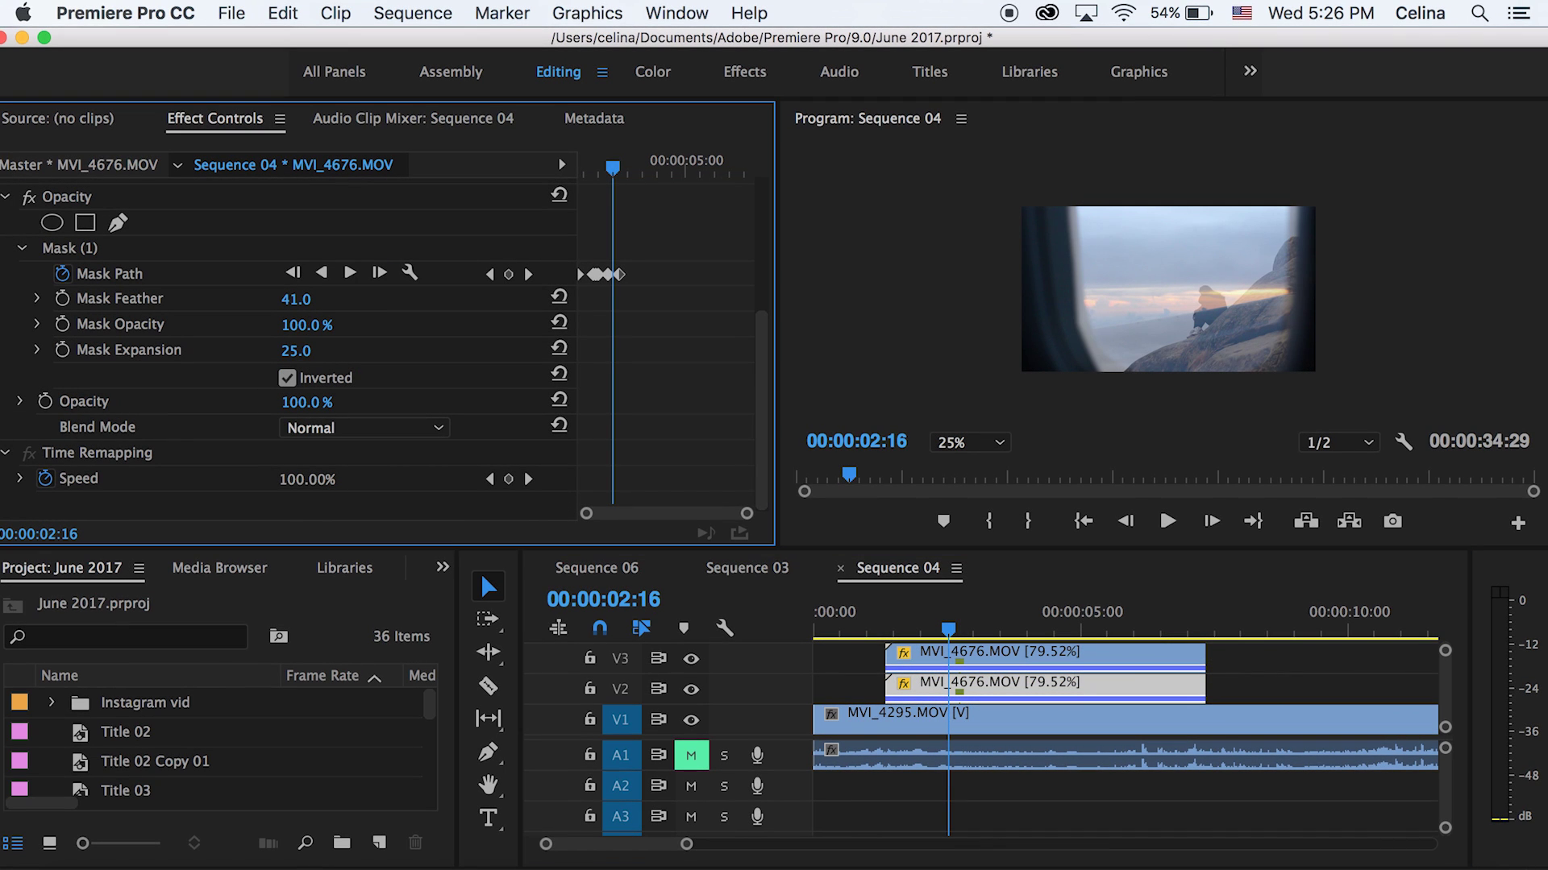
left_click(886, 598)
key("space")
left_click(920, 602)
left_click_drag(920, 602, 919, 601)
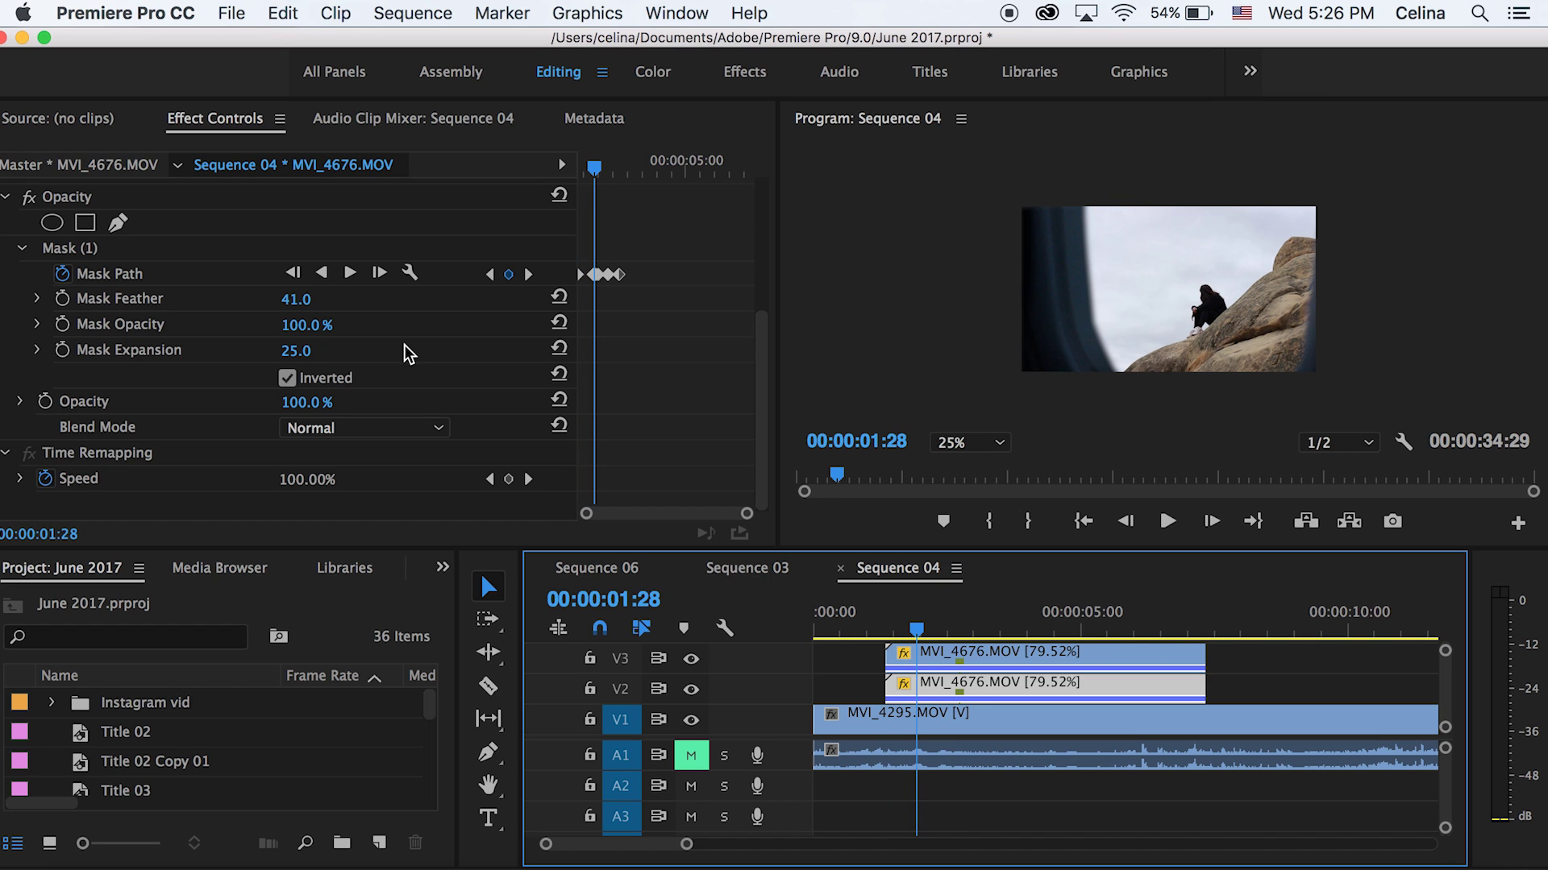
- Set the V2 clip's mask expansion to 4.0 and play the composite again
left_click_drag(305, 355, 287, 355)
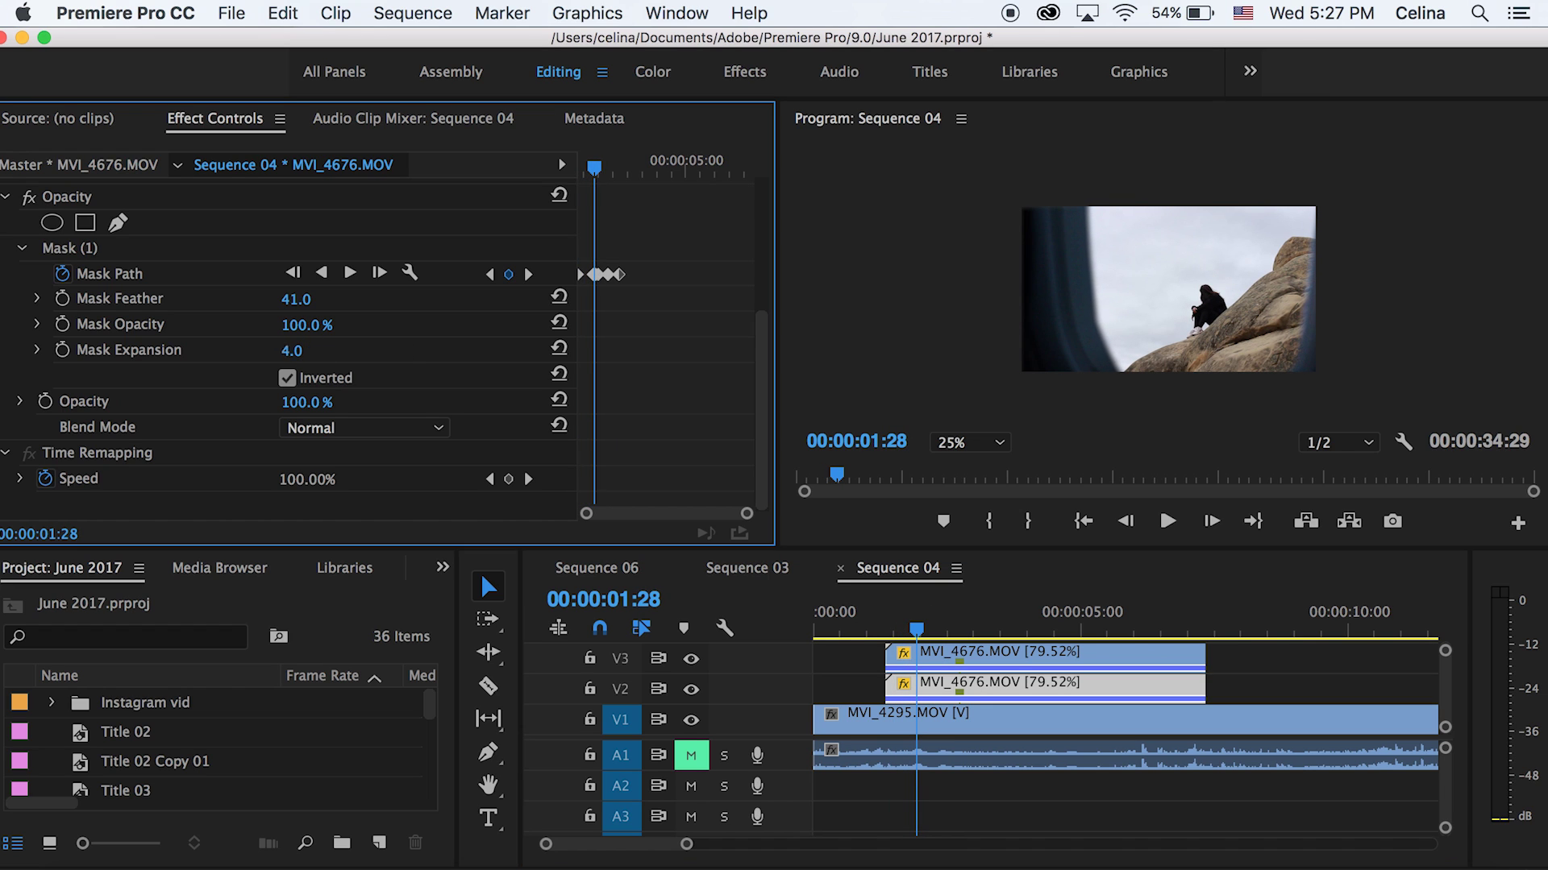
key("space")
left_click_drag(919, 625, 951, 619)
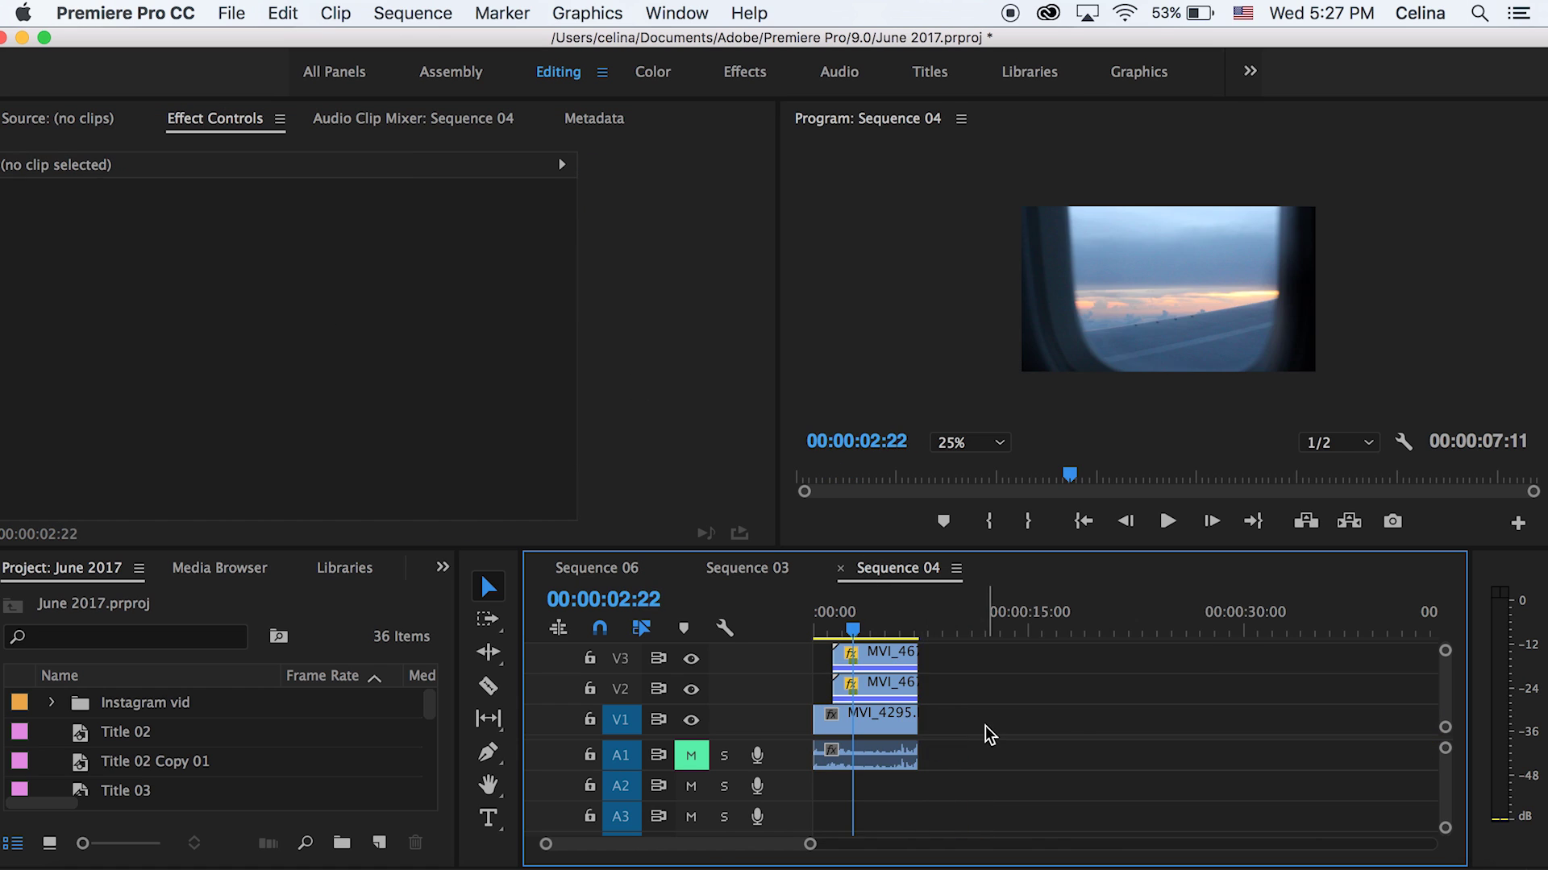
- Select all the stacked clips and place a duplicate of them much further along the sequence
left_click_drag(988, 731, 840, 657)
left_click_drag(822, 720, 1141, 725)
scroll(822, 709, "up", 5)
scroll(822, 709, "left", 2)
left_click(1022, 685)
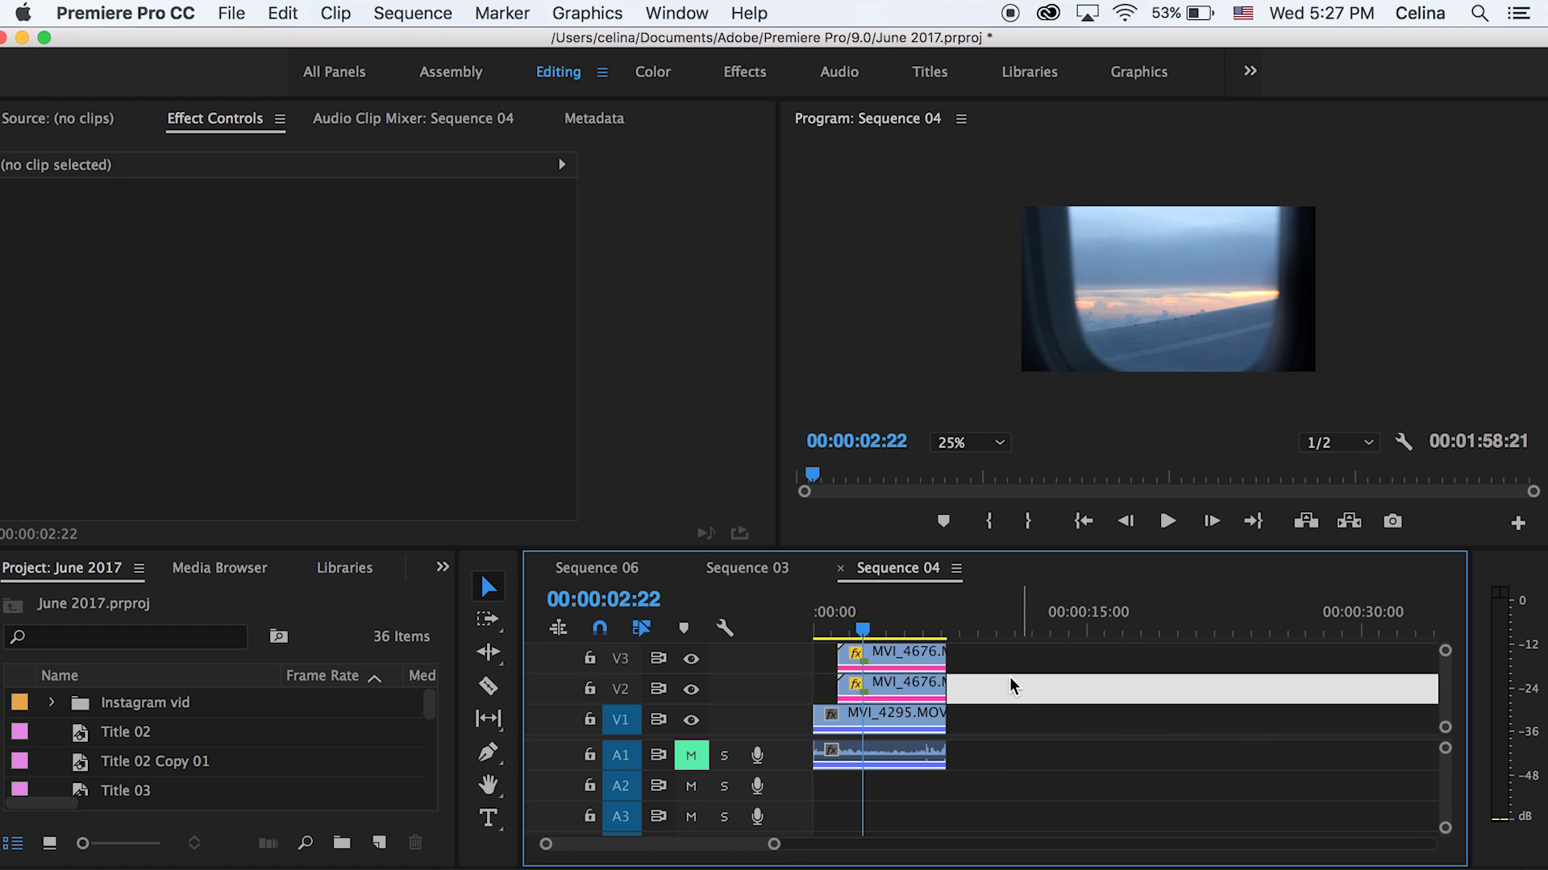
scroll(846, 665, "up", 1)
- Delete the unmasked MVI_4676.MOV clip from track V3 at the beginning of the sequence
left_click(897, 665)
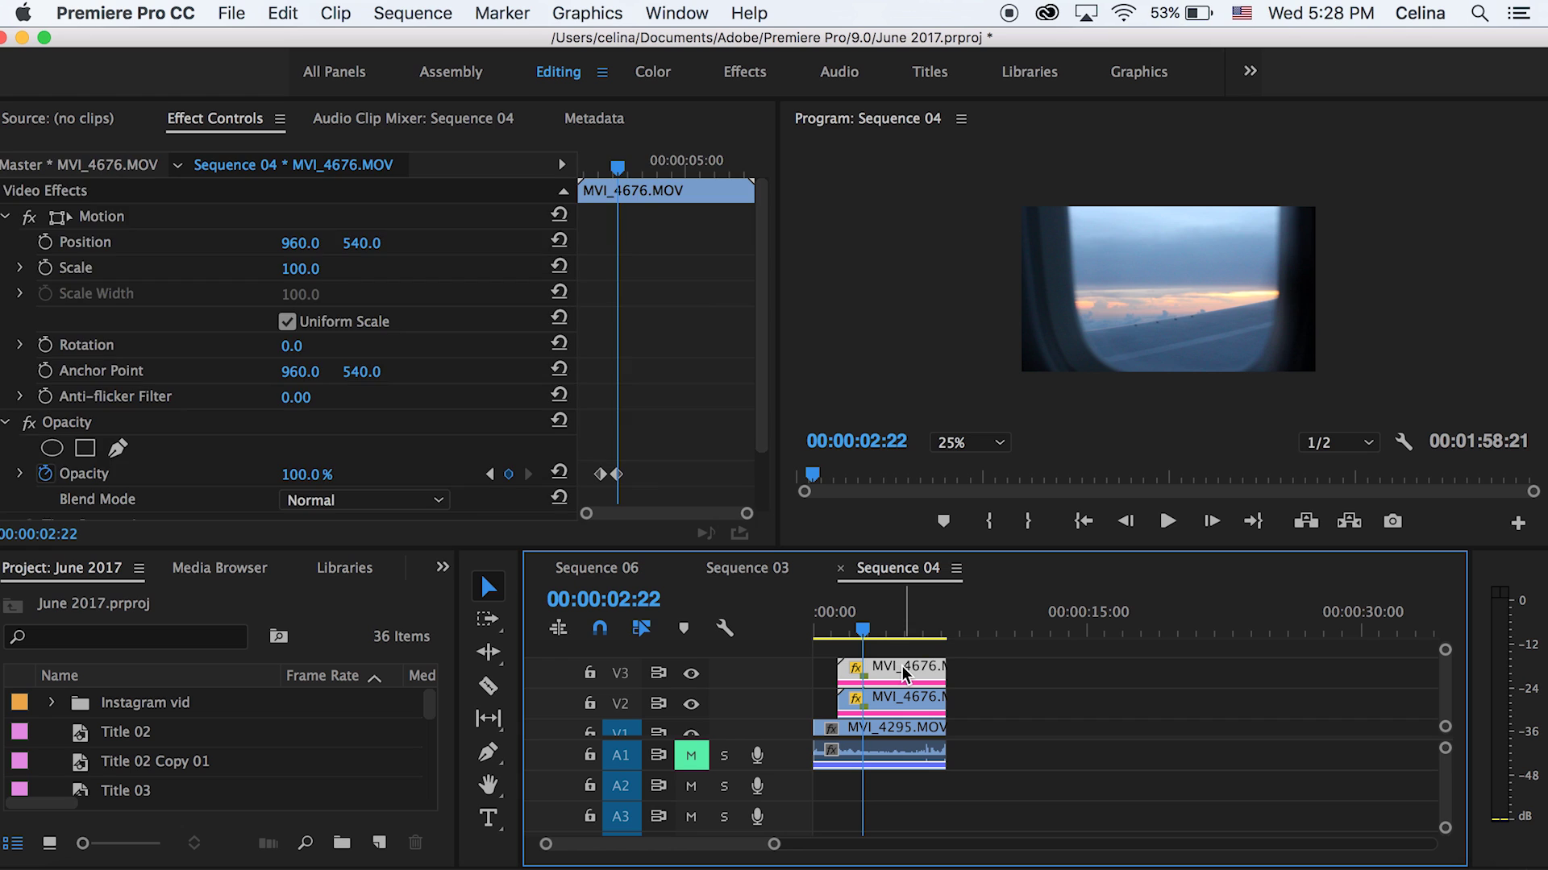
key("Delete")
scroll(831, 666, "down", 1)
scroll(832, 666, "up", 6)
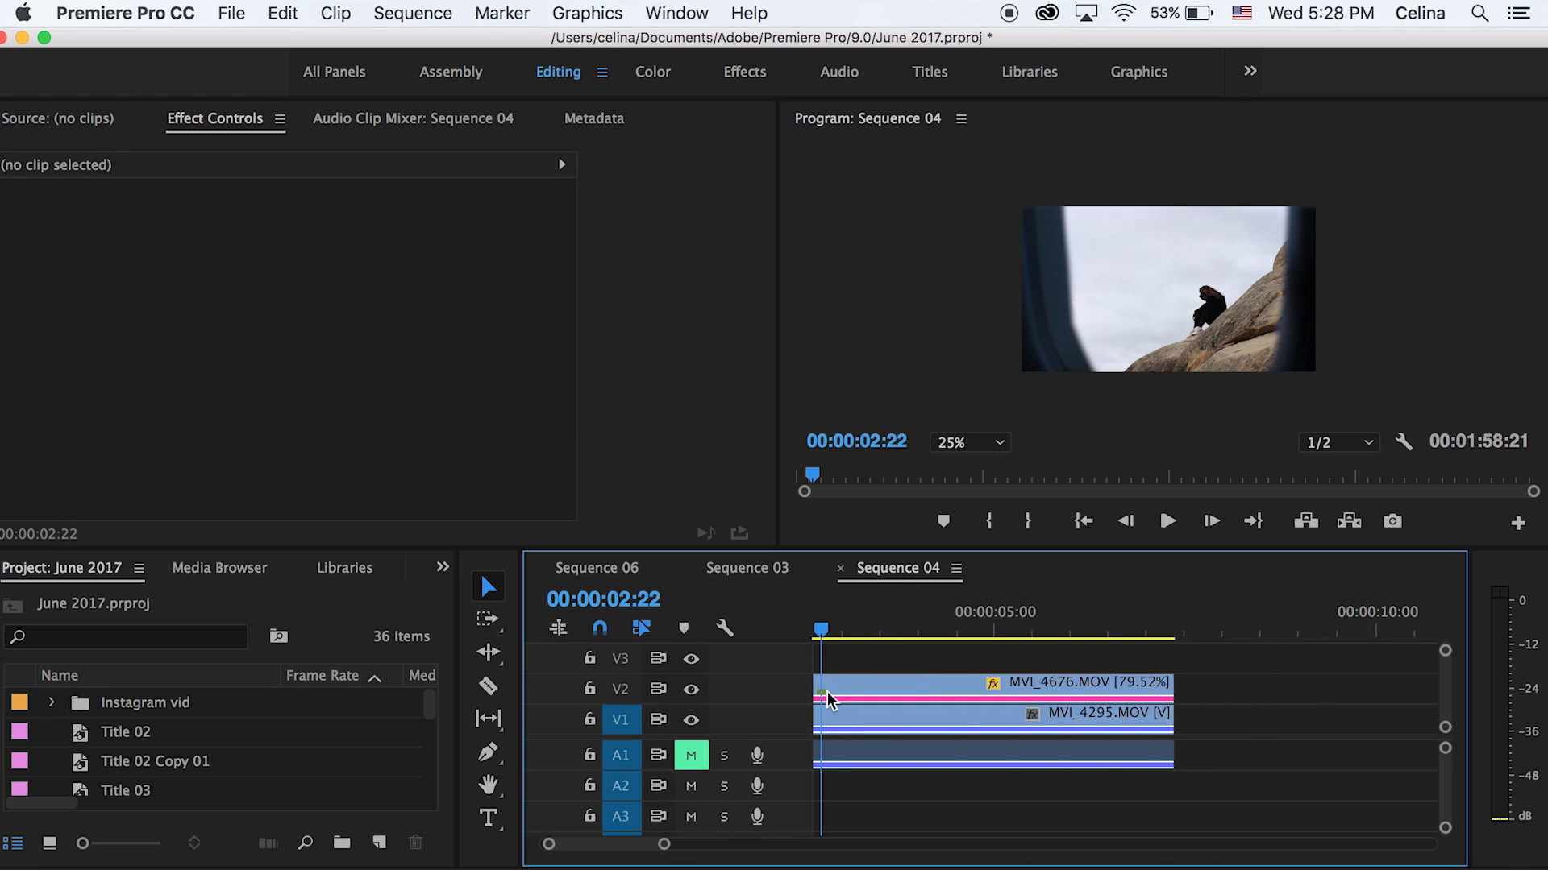
scroll(827, 698, "up", 1)
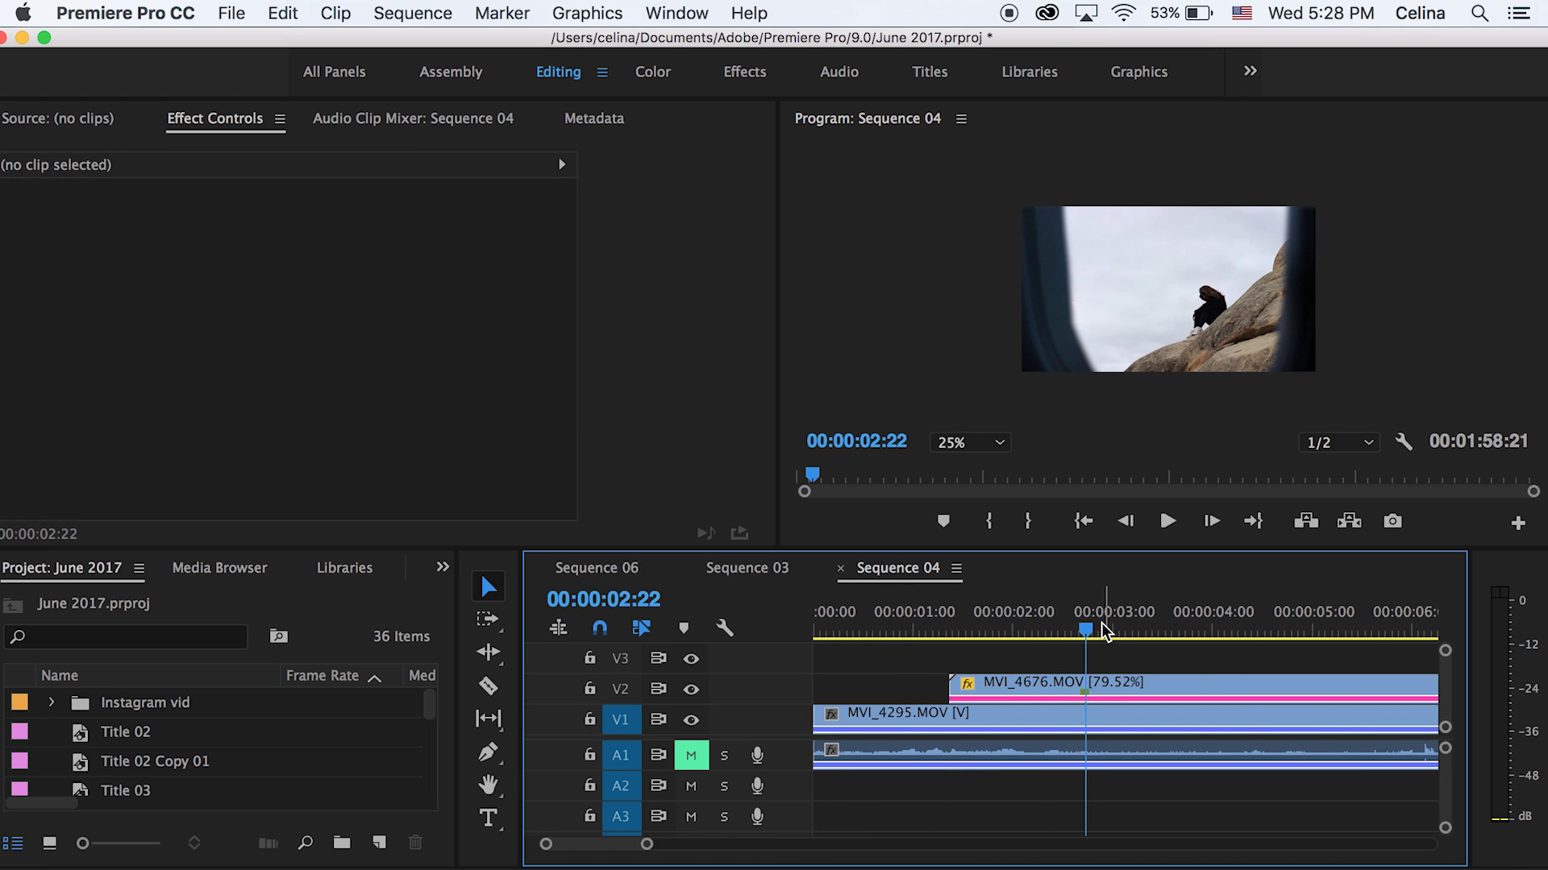
- Move the masked MVI_4676.MOV clip up to V4 and stack copies of MVI_4295.MOV on V2 and V3
scroll(1063, 686, "down", 3)
left_click_drag(1025, 682, 899, 637)
left_click(919, 726)
scroll(916, 708, "up", 3)
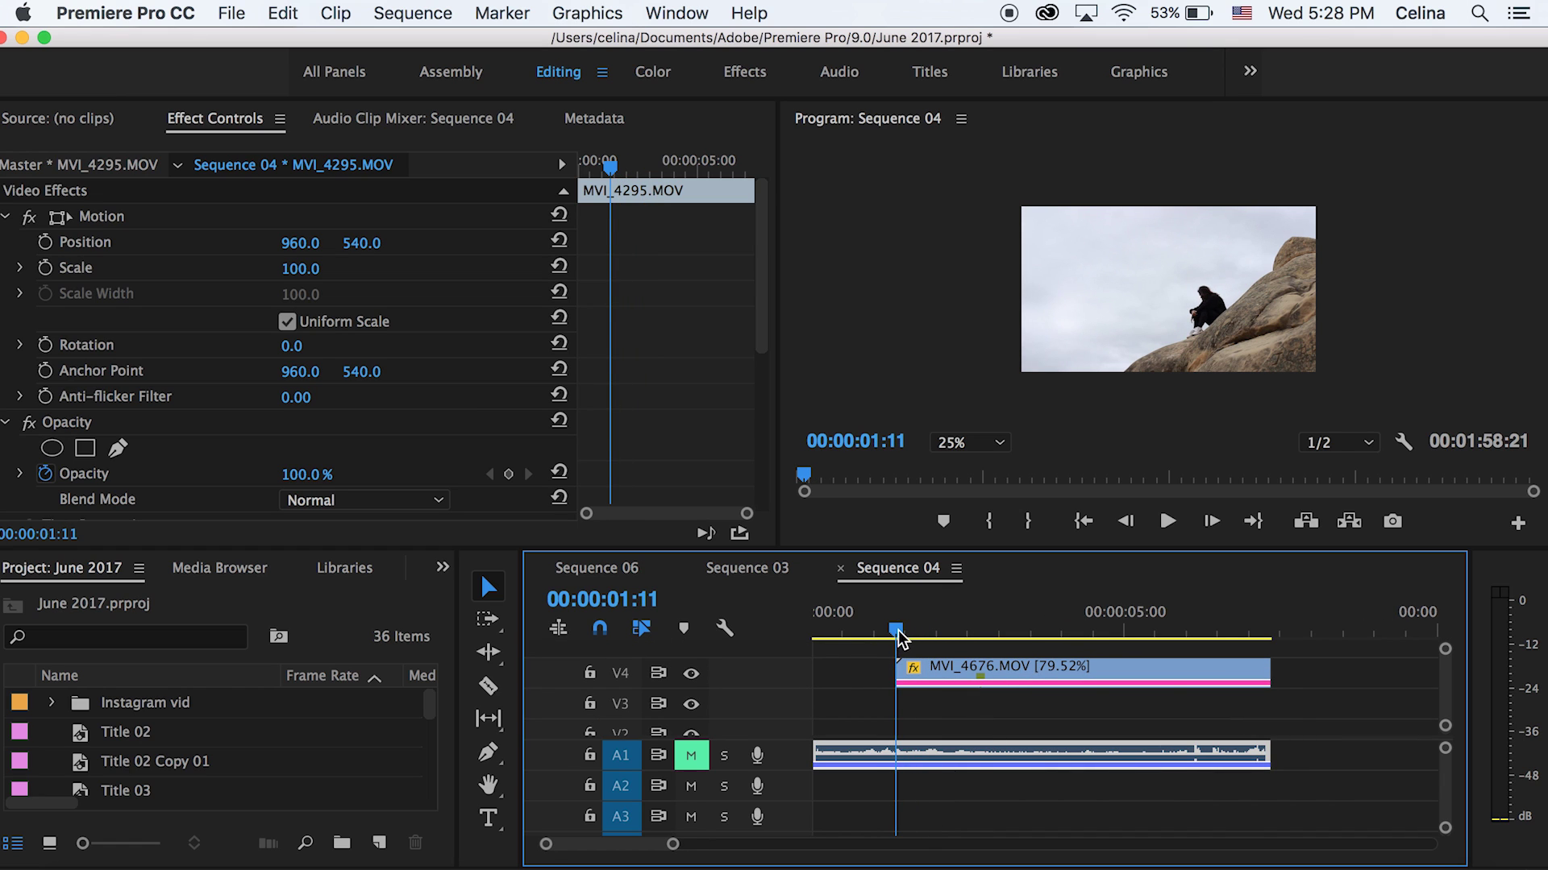
scroll(900, 698, "down", 2)
left_click_drag(902, 720, 893, 671)
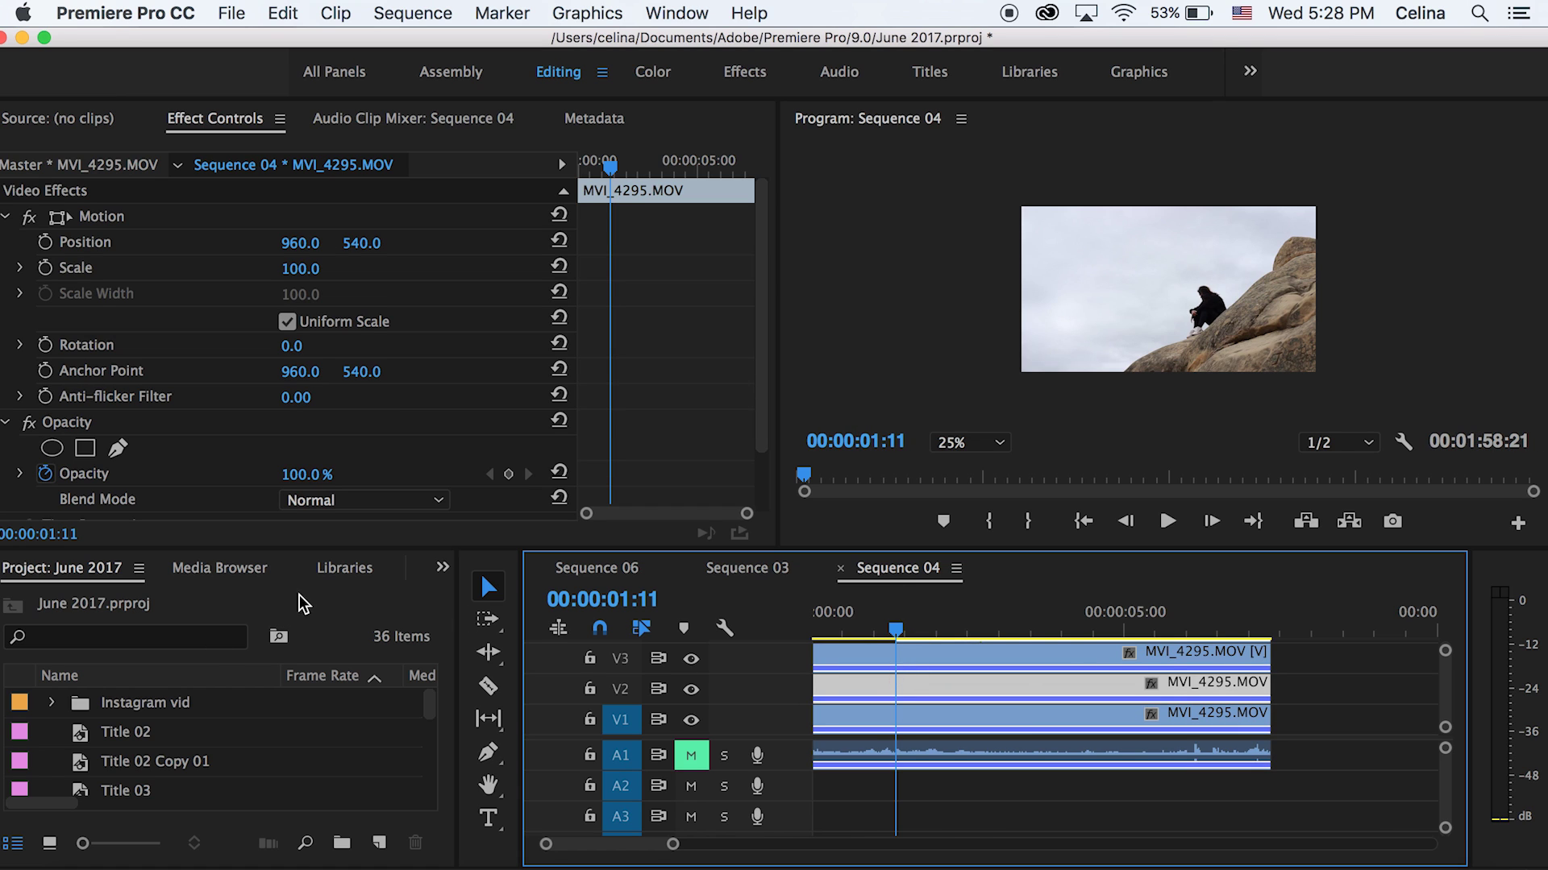
- Search the effects for "red" and apply the Red Glitch 1 preset to the MVI_4295.MOV clip on V3
left_click(321, 580)
left_click(153, 569)
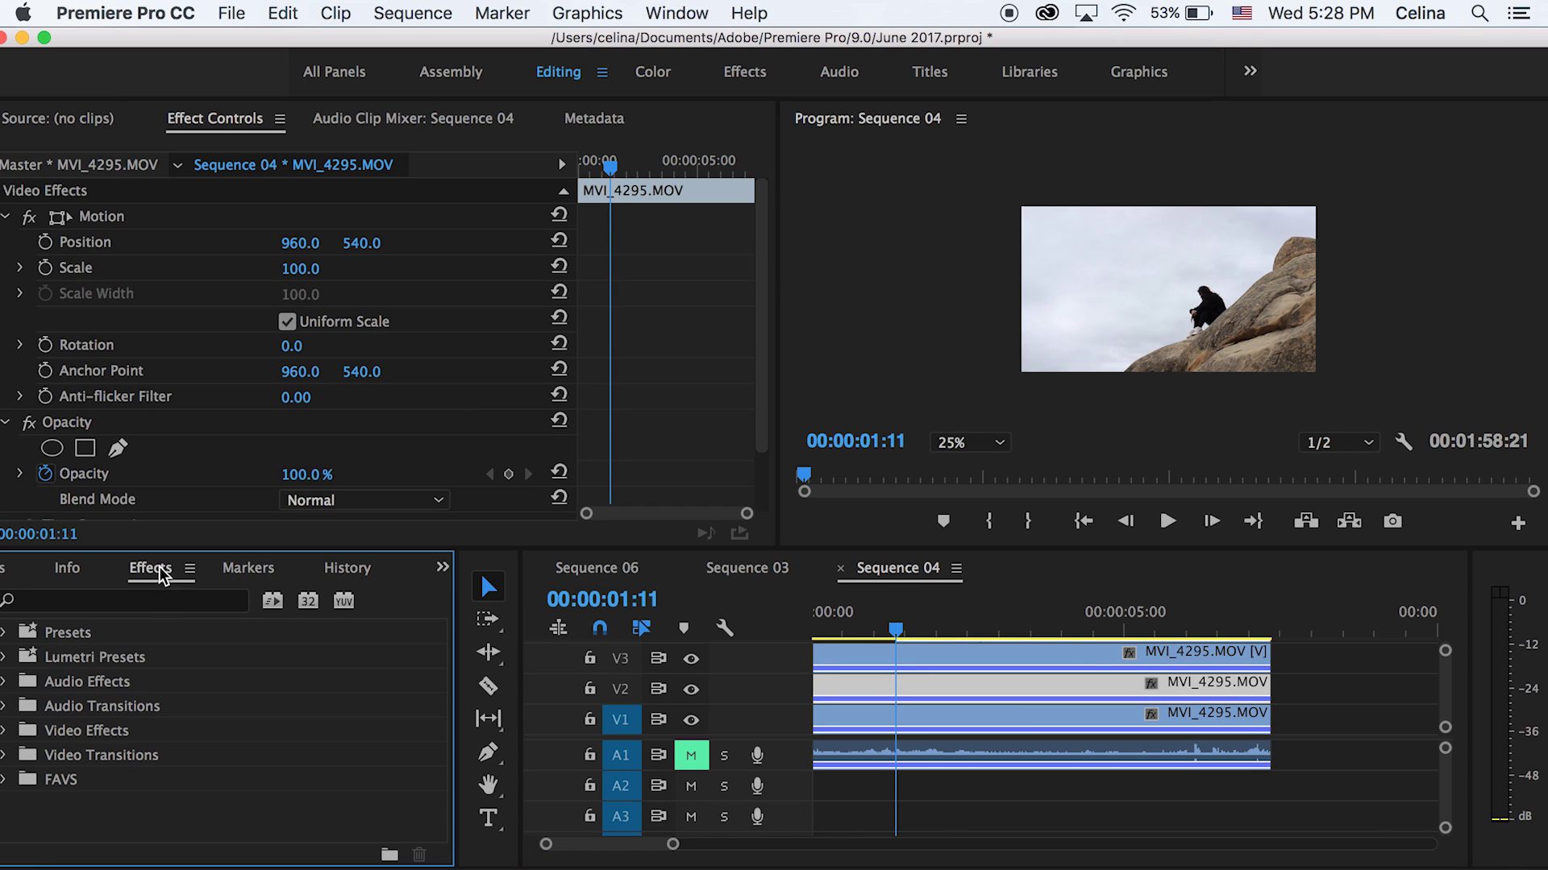
left_click(143, 604)
type("red")
left_click_drag(93, 657, 880, 660)
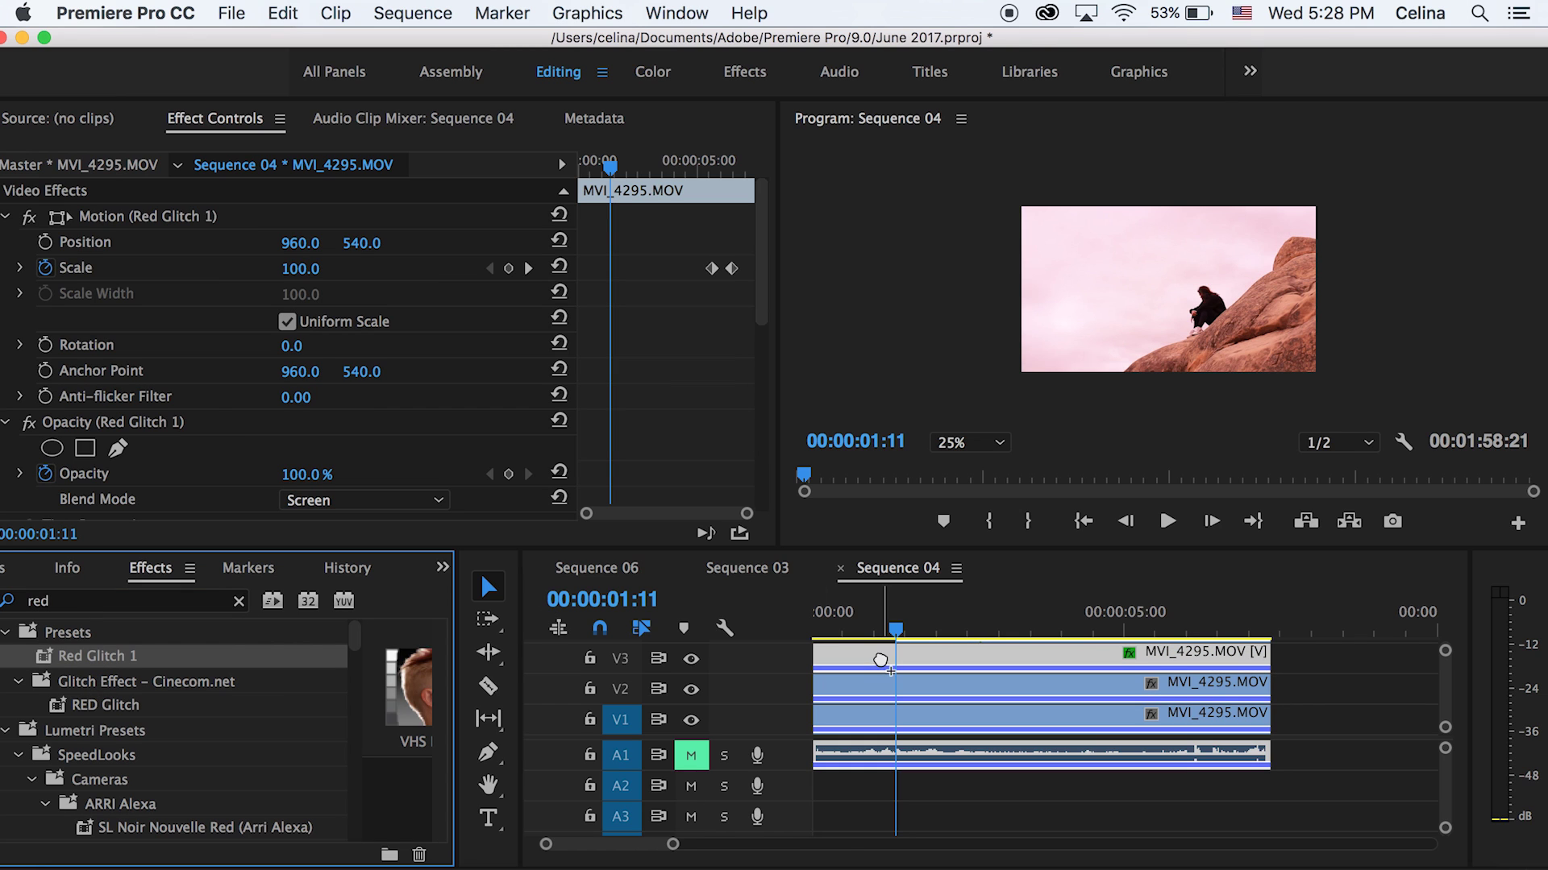
- Search the effects for "gr" and apply the Green Glitch 1 preset to the MVI_4295.MOV clip on V2
left_click(238, 603)
type("gr")
left_click_drag(129, 662, 925, 689)
left_click(239, 602)
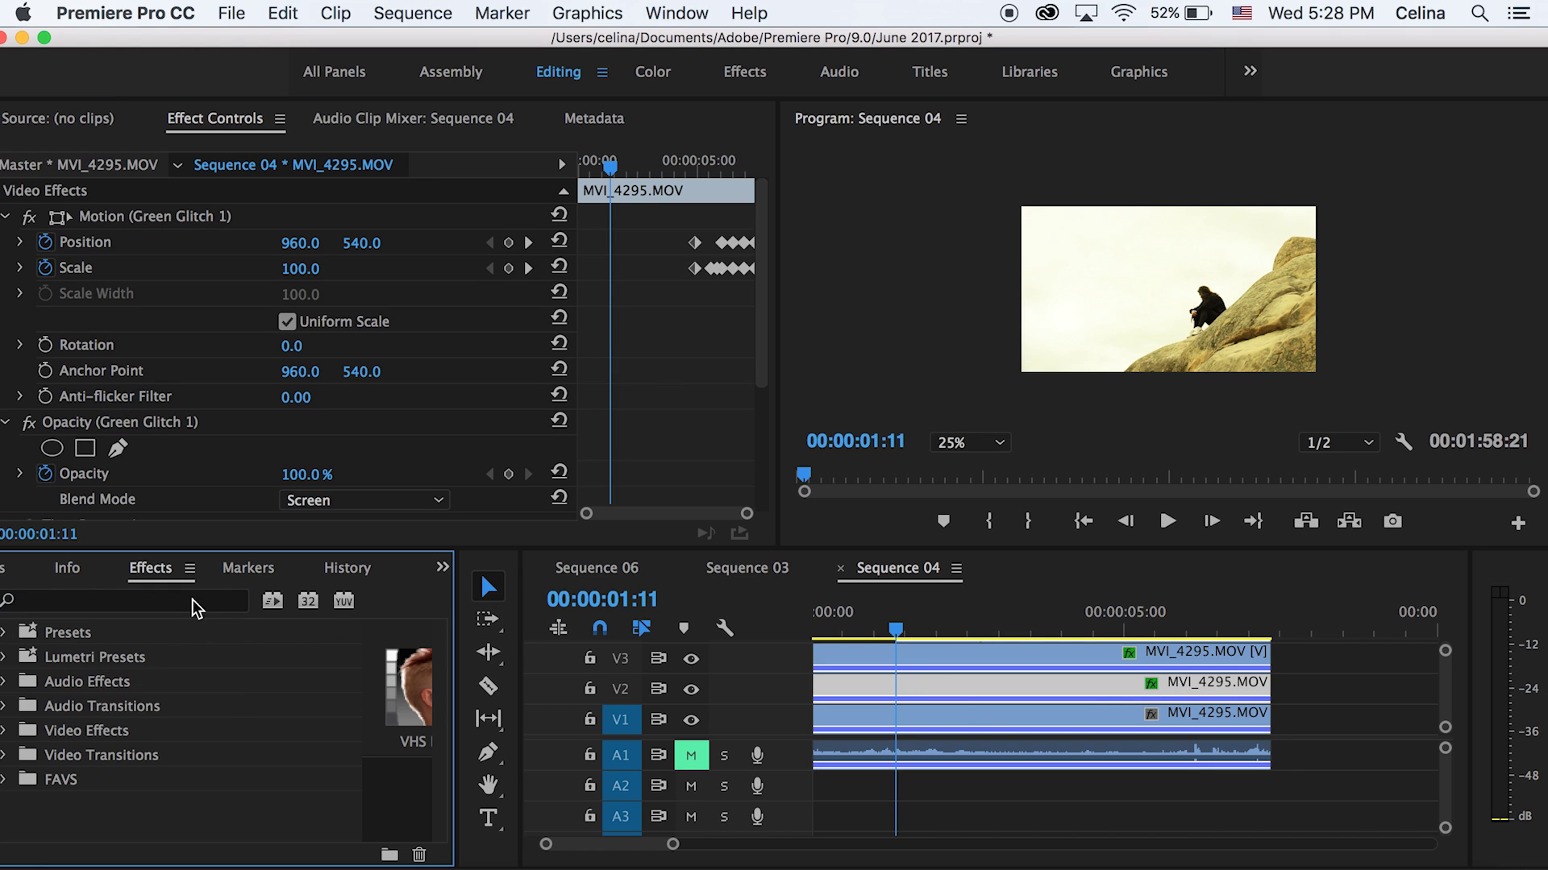
- Search the effects for "bl" and apply the Blue Glitch 1 preset to the MVI_4295.MOV clip on V1
left_click(148, 601)
type("bl")
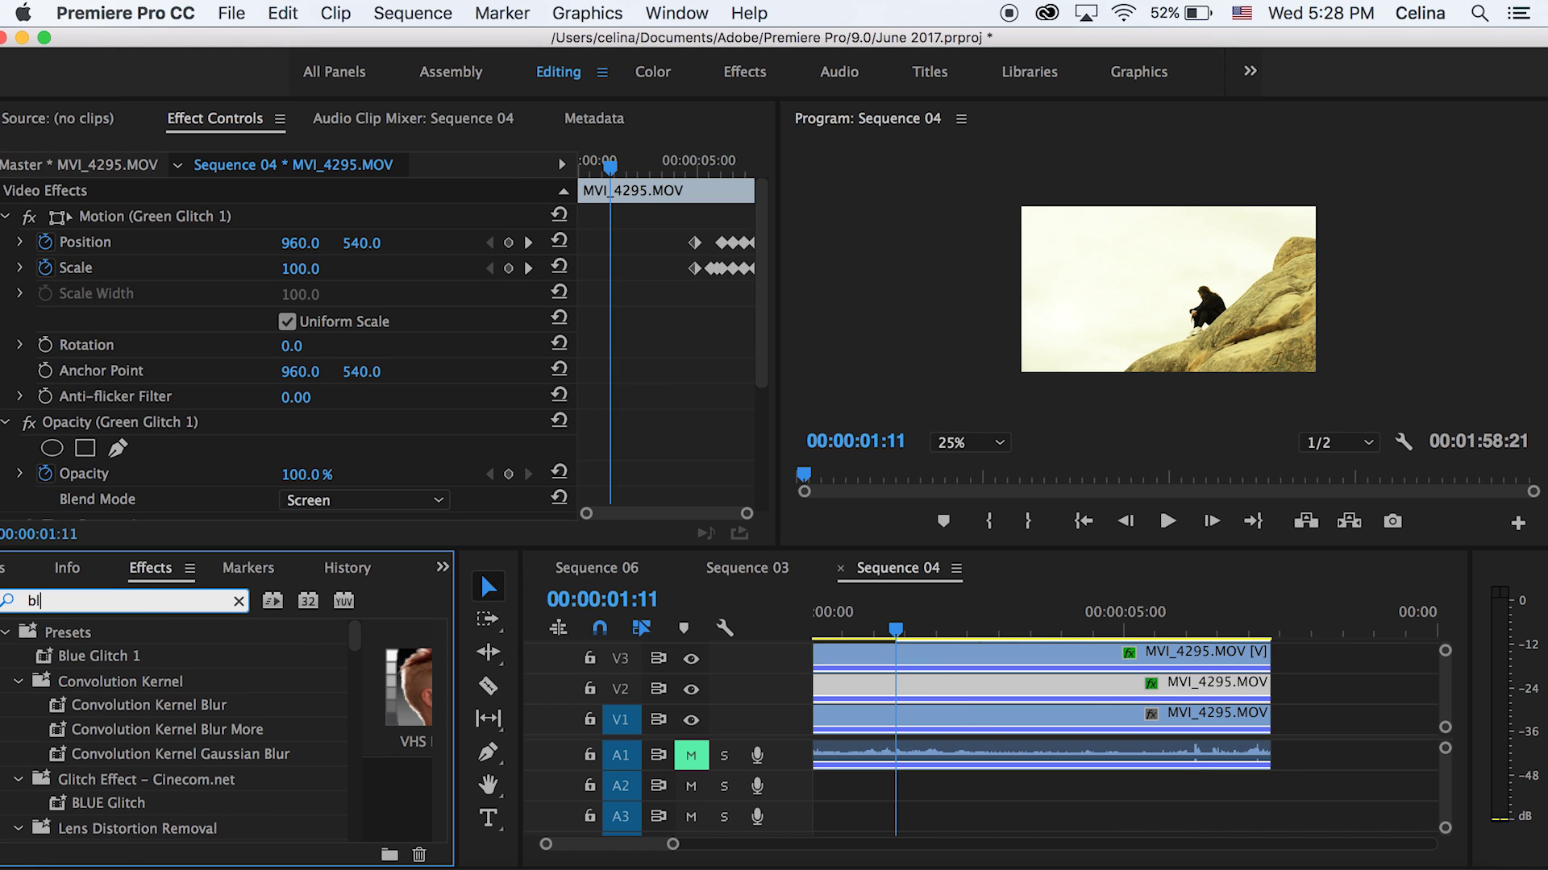
left_click_drag(113, 656, 893, 719)
left_click(239, 602)
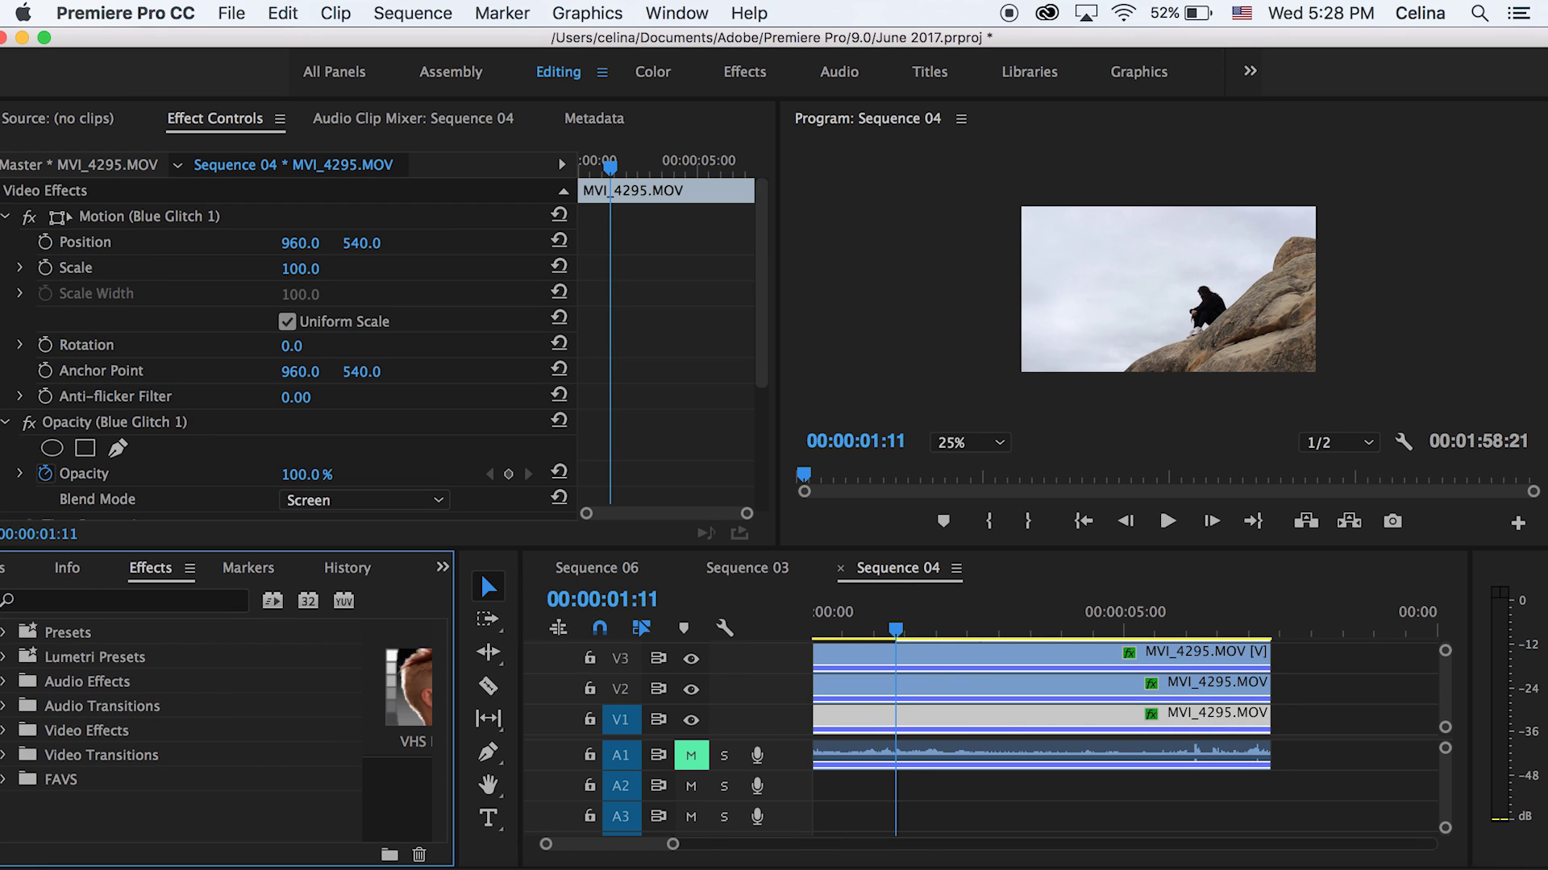
- Inspect the glitch keyframes of the stacked MVI_4295.MOV clips and play the beginning of the sequence
left_click(934, 777)
scroll(158, 566, "up", 5)
left_click(904, 791)
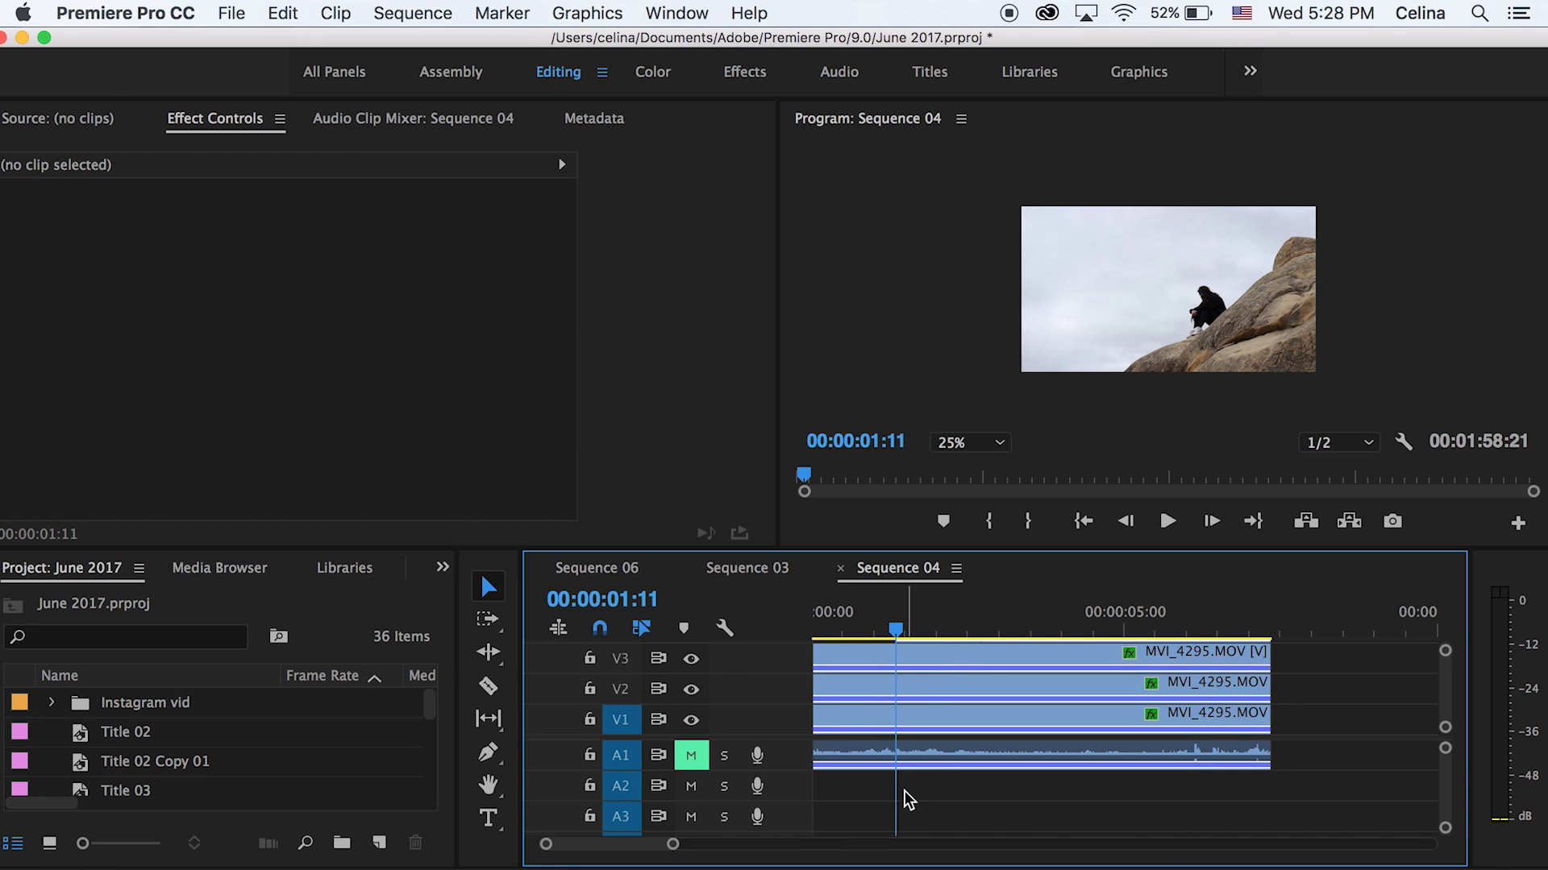
left_click(854, 682)
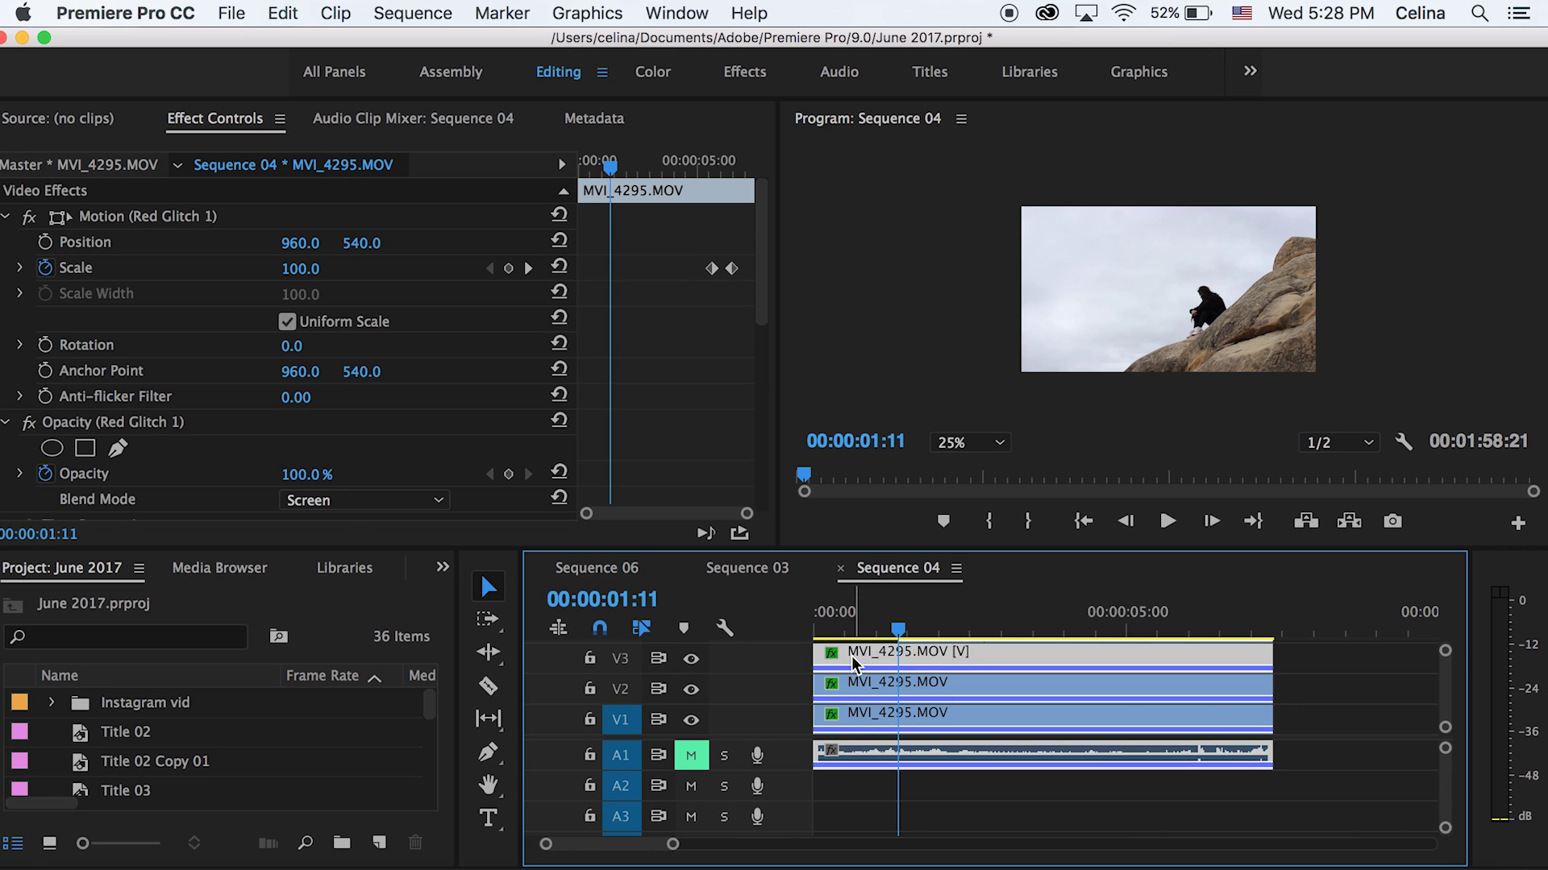
key("space")
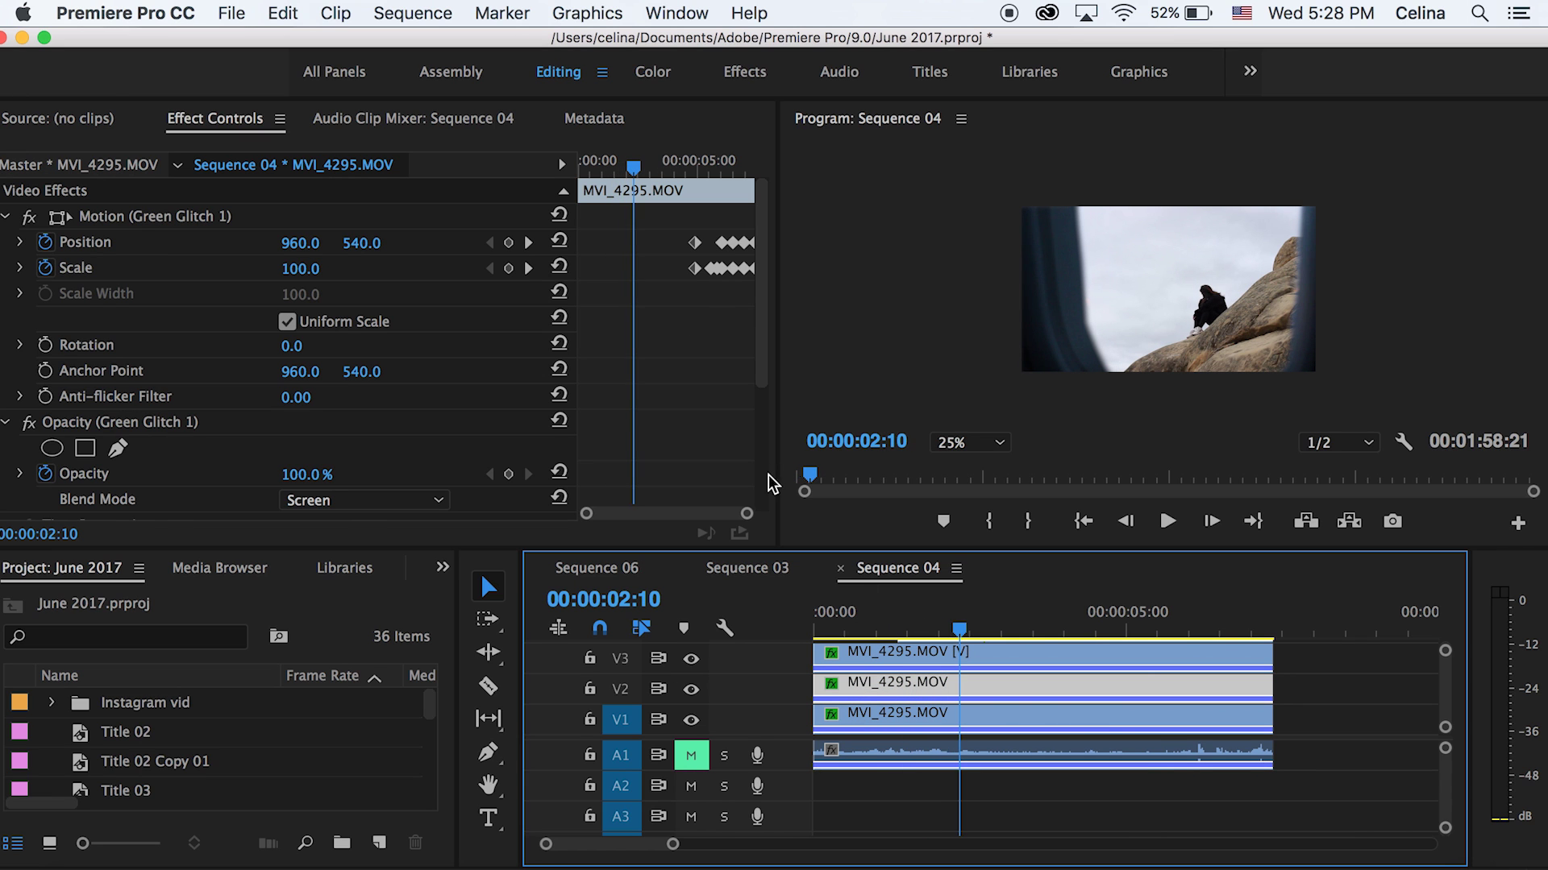
- Delete the parts of the three stacked MVI_4295.MOV clips that come after the cut at 00:00:02:24
key("minus")
scroll(1148, 759, "down", 1)
left_click_drag(1067, 722, 935, 659)
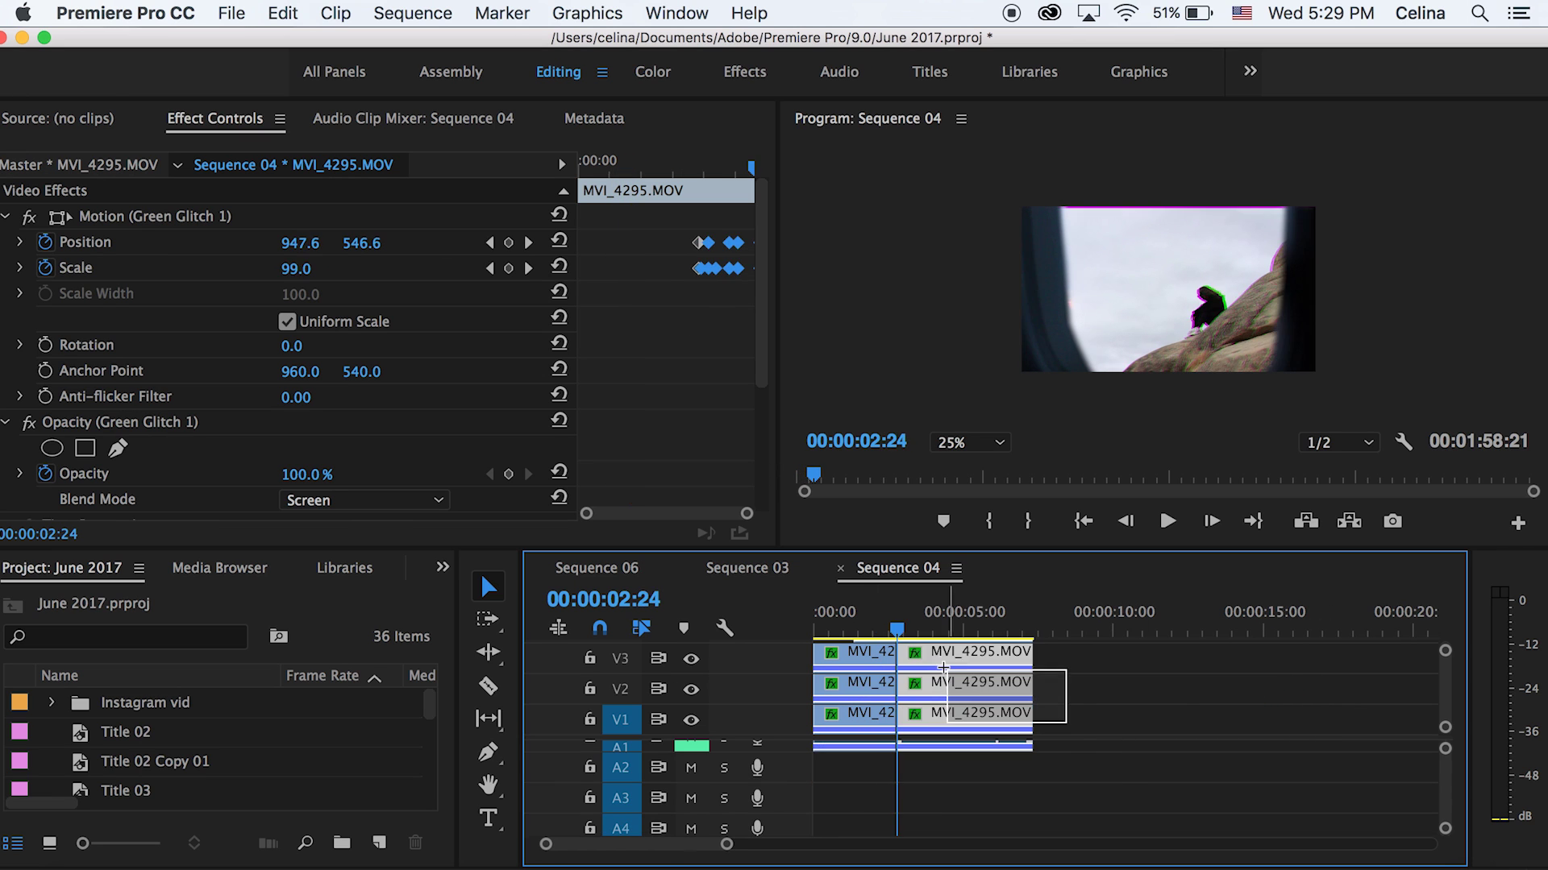
key("Delete")
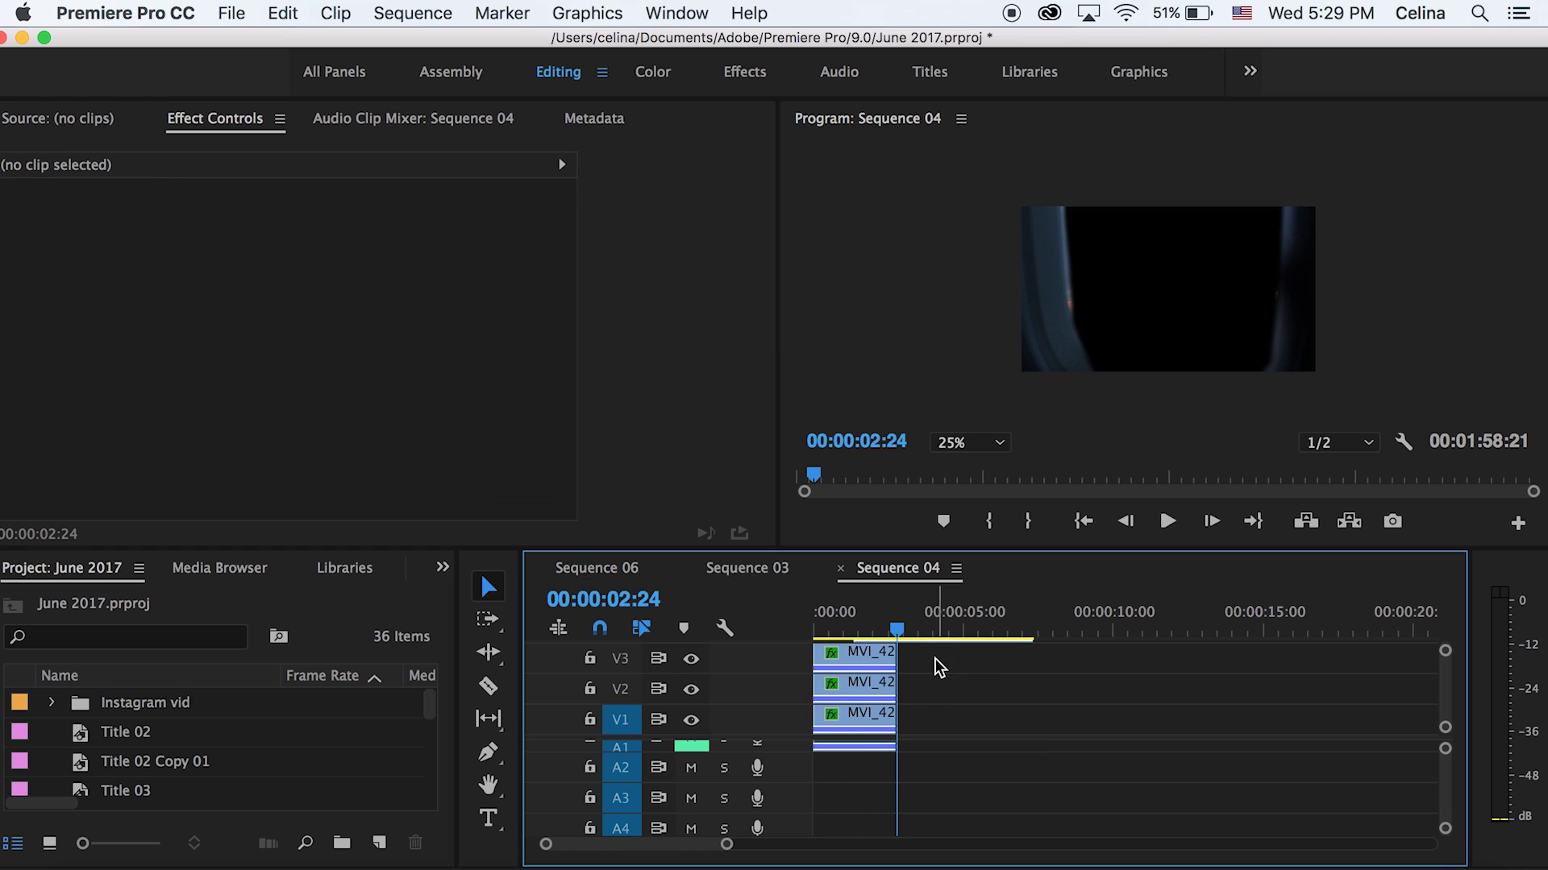
key("ctrl+z")
- Play the window transition over the glitching MVI_4295.MOV clips and scrub back to about 00:00:02:01
key("equal")
key("space")
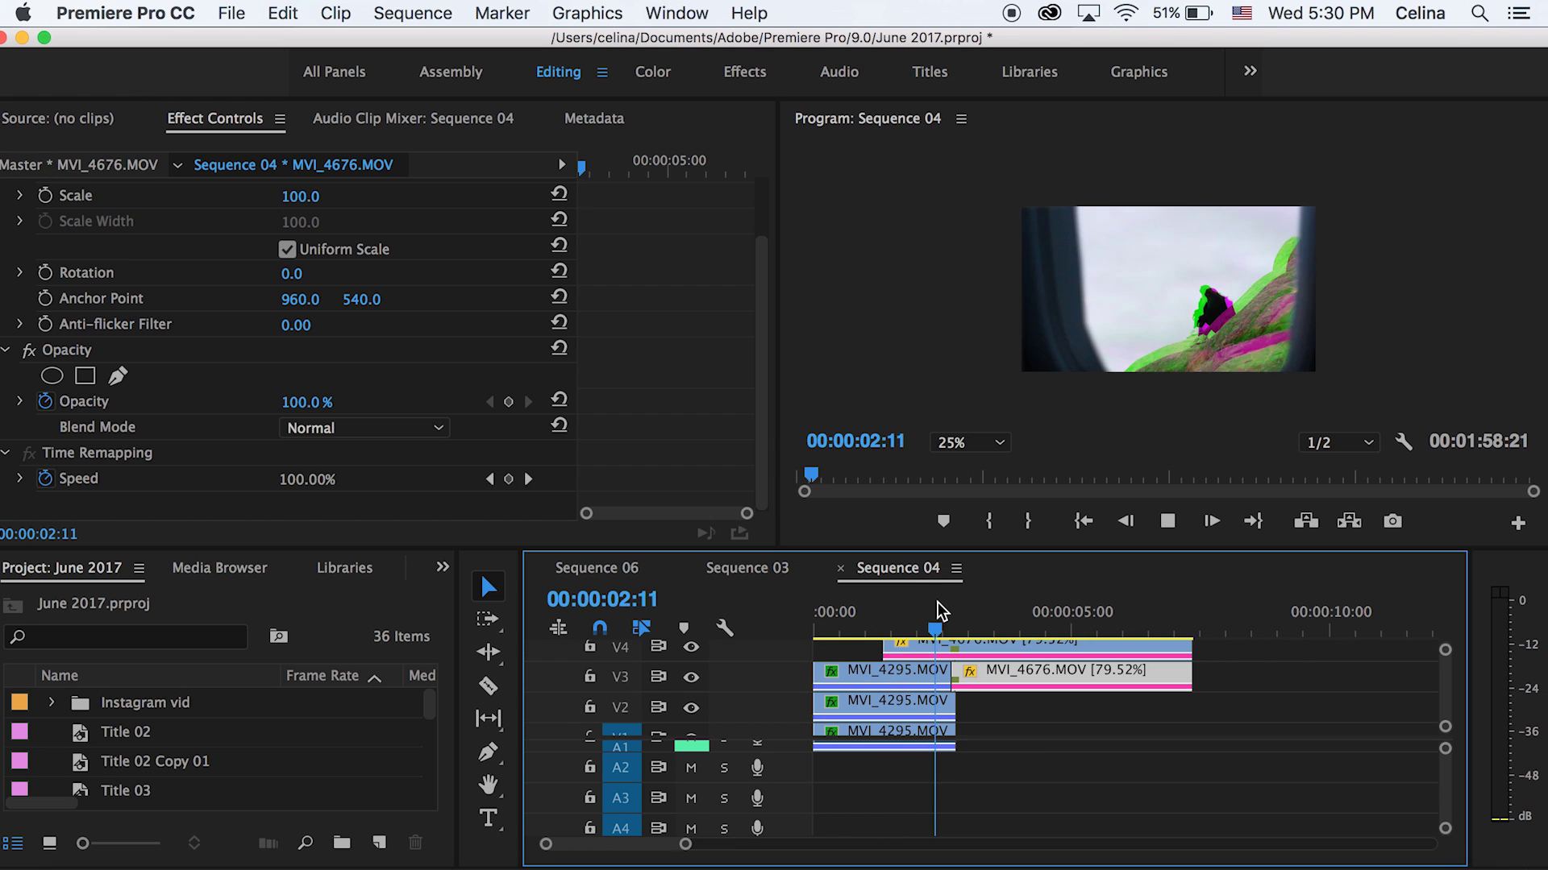
left_click(859, 627)
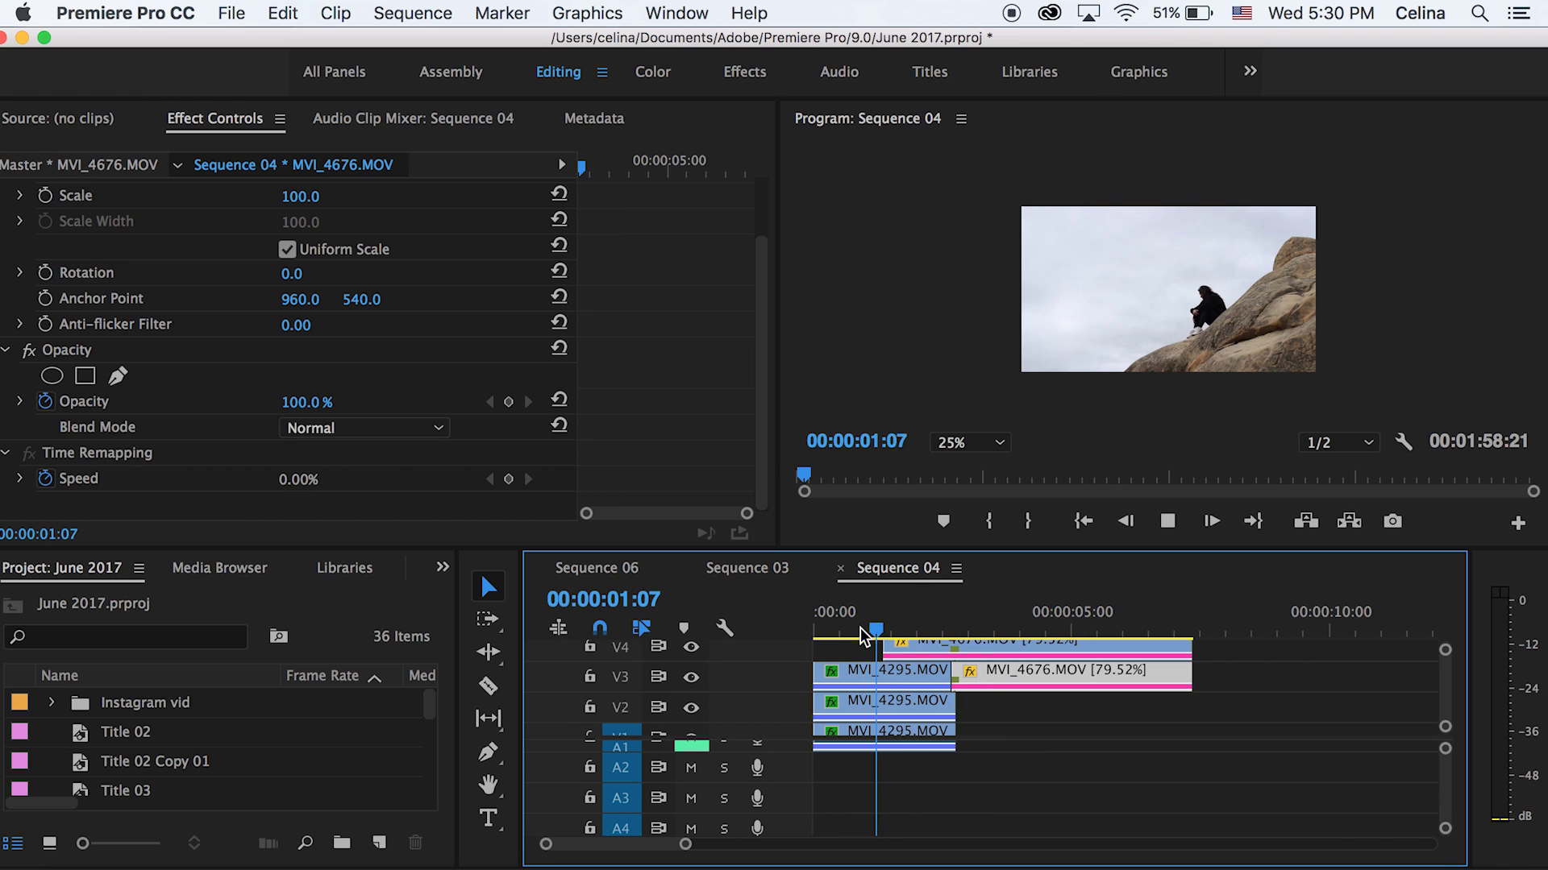
left_click_drag(951, 634, 917, 628)
- Select the first Position and Scale keyframes of the Green Glitch 1 clip on V2 and play the transition
left_click(927, 683)
scroll(636, 414, "down", 10)
left_click(917, 709)
left_click(646, 323)
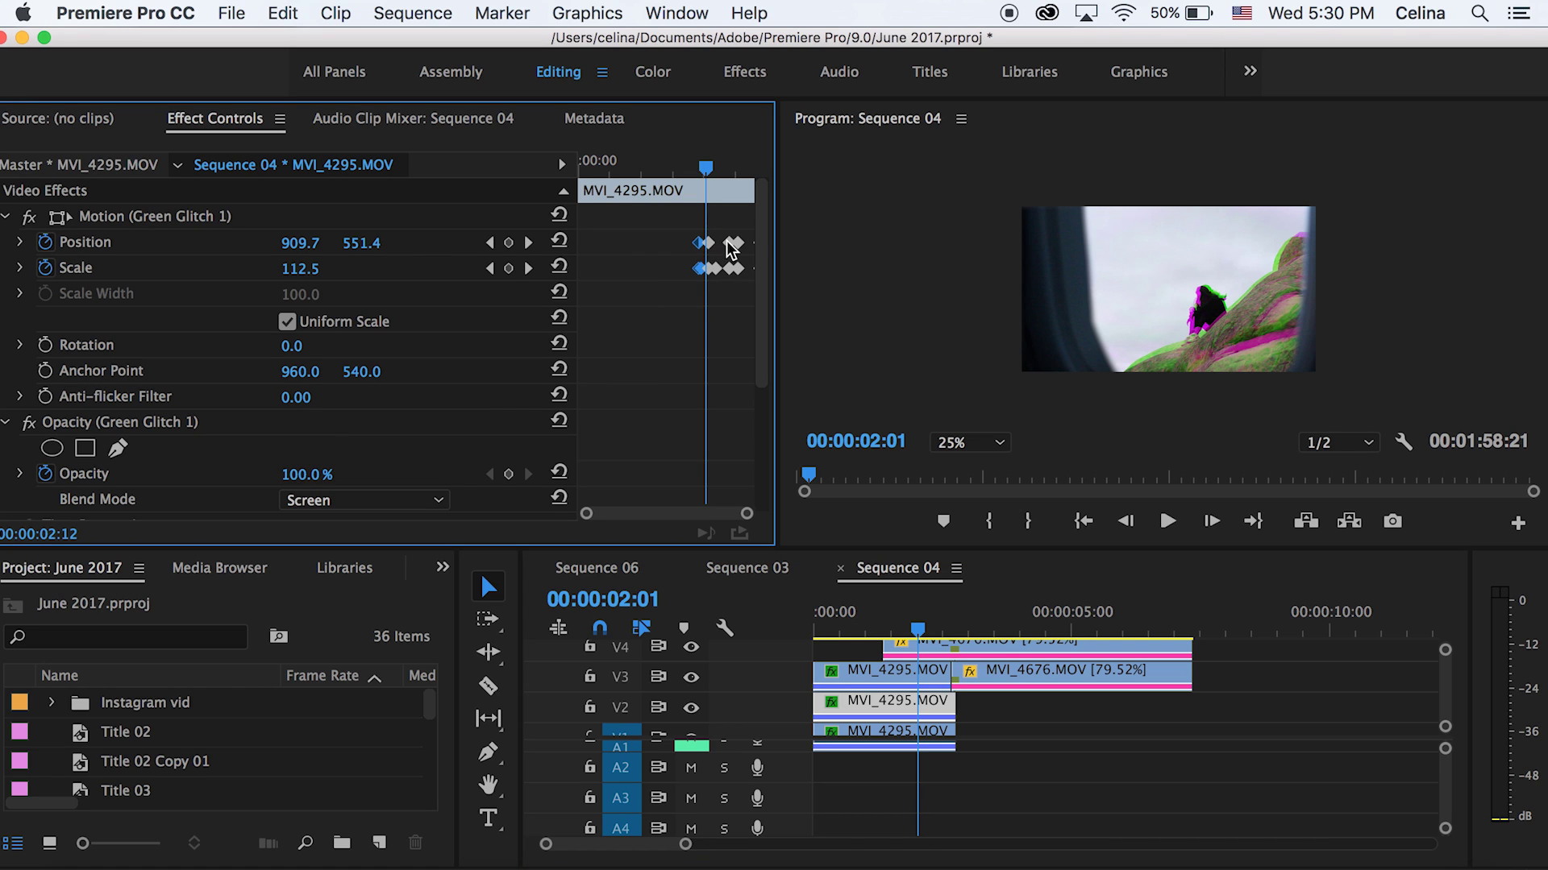
key("space")
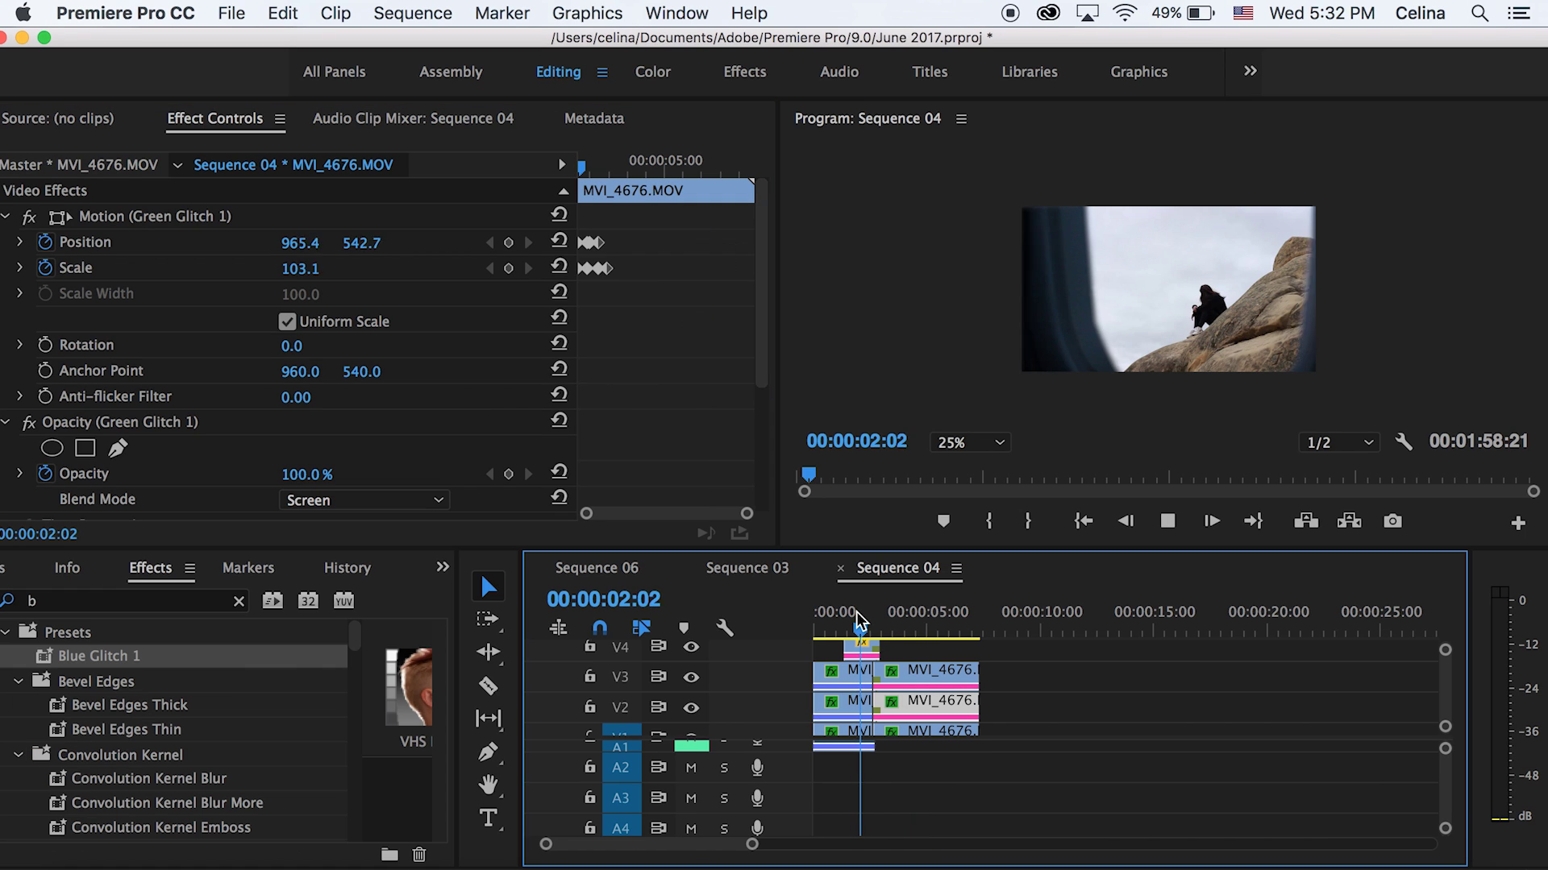
key("space")
- Try to delete the last Position and Scale glitch keyframes of the MVI_4676.MOV clip on V2
left_click(655, 298)
left_click_drag(596, 242, 597, 242)
key("Delete")
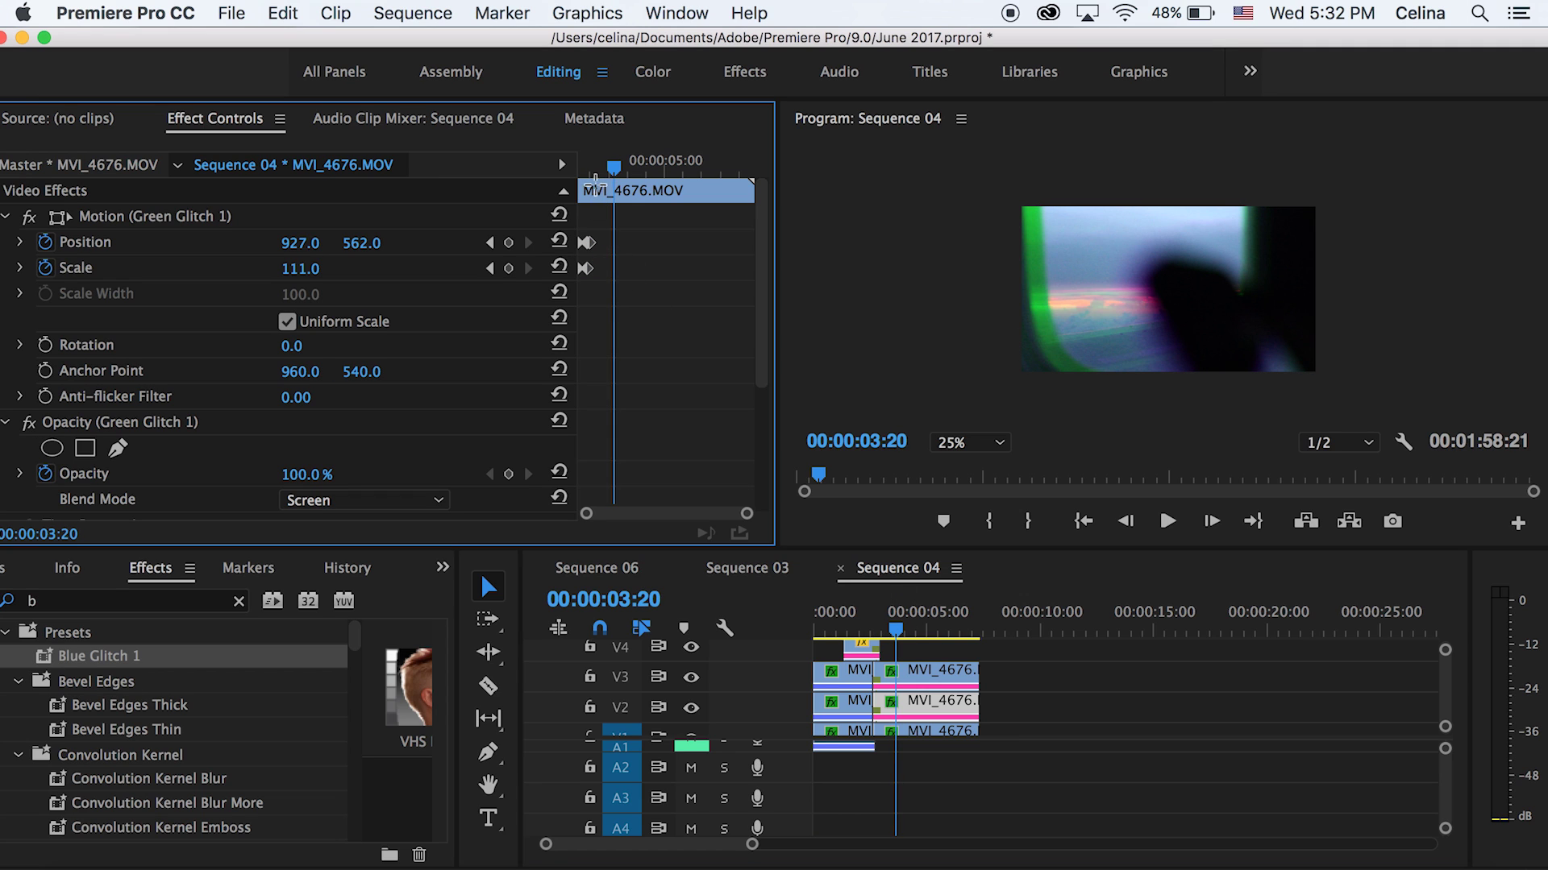
mouse_move(597, 172)
left_mouse_down()
mouse_move(563, 169)
mouse_move(606, 179)
mouse_move(568, 166)
mouse_move(611, 166)
left_mouse_up()
key("super+z")
- Move the last Position and Scale glitch keyframes of the MVI_4676.MOV clip on V2 several frames earlier
scroll(584, 244, "up", 5)
scroll(584, 243, "down", 2)
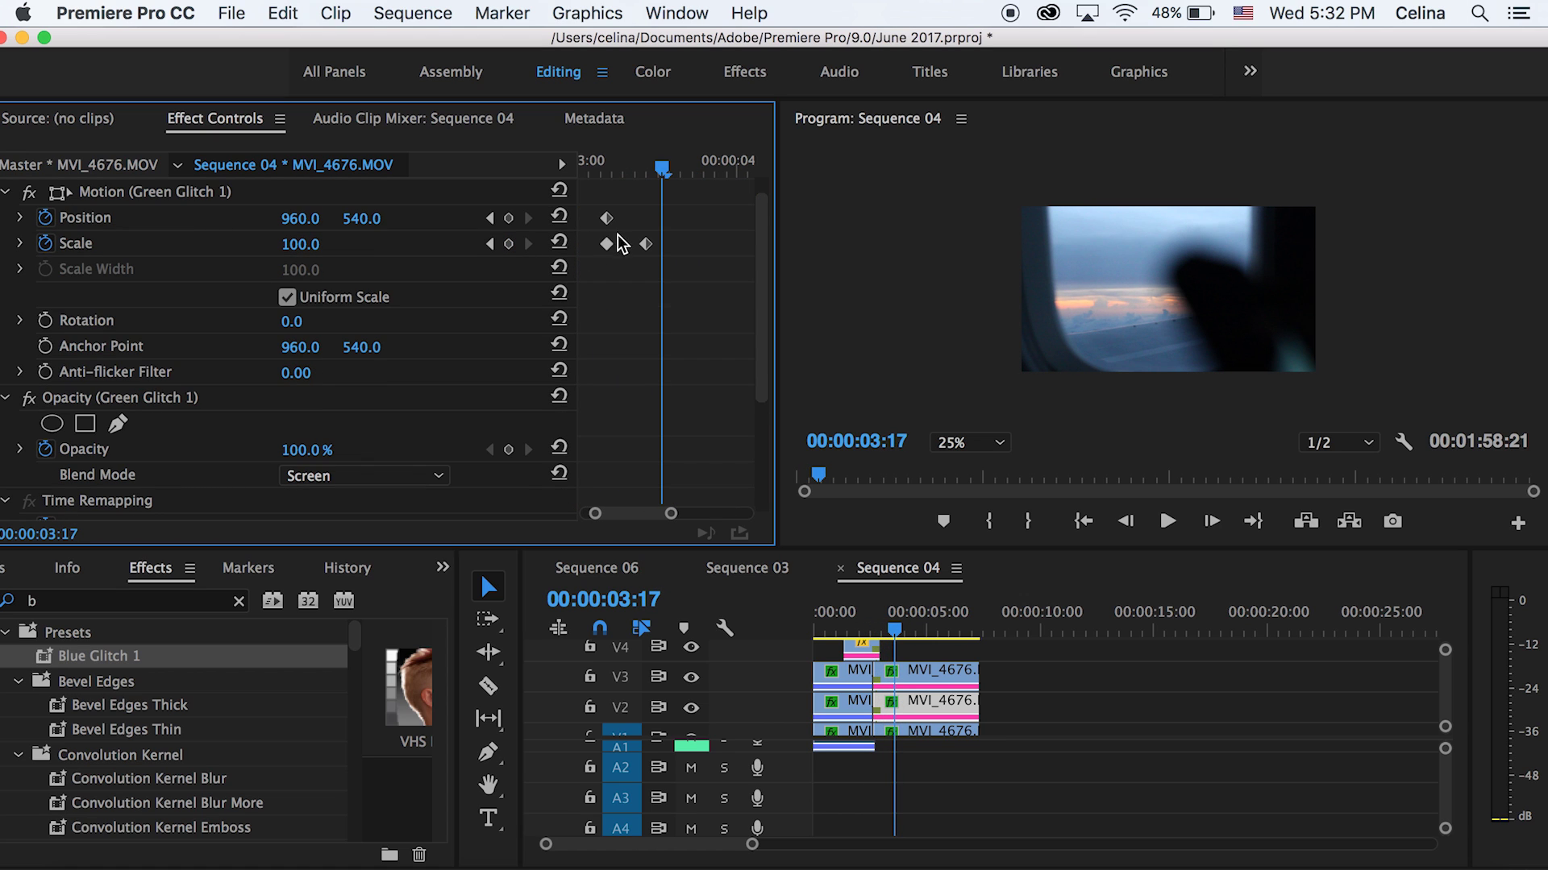
left_click(607, 243)
scroll(612, 251, "up", 1)
key("shift+Left")
key("shift+Left")
key("shift+Left")
key("shift+Left")
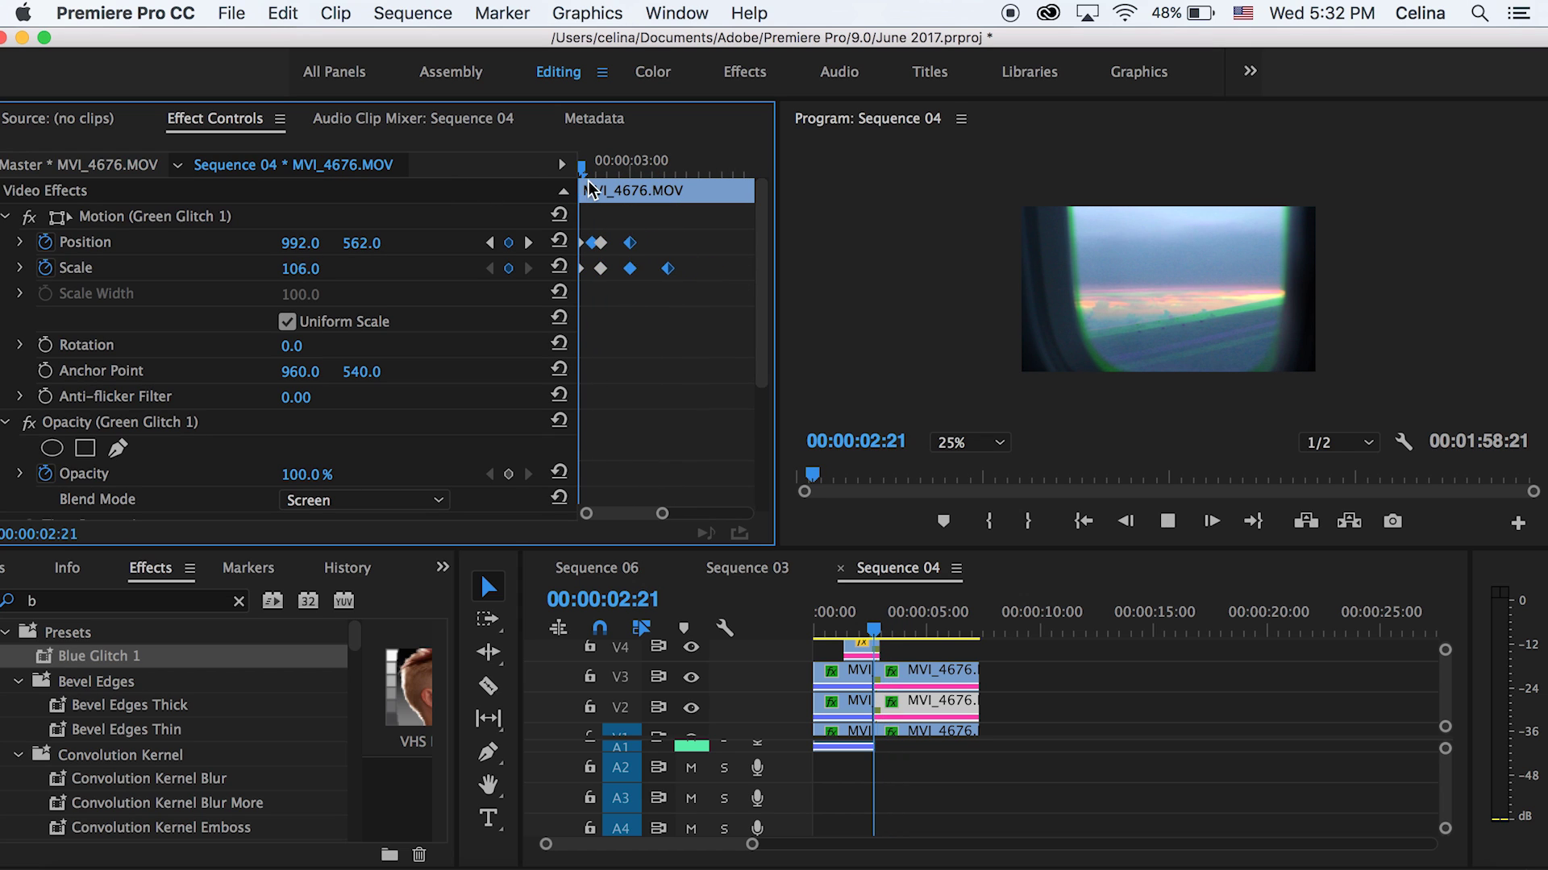
- Play back the transition from shortly before the cut to review the adjusted glitch timing
key("space")
left_click(846, 632)
key("space")
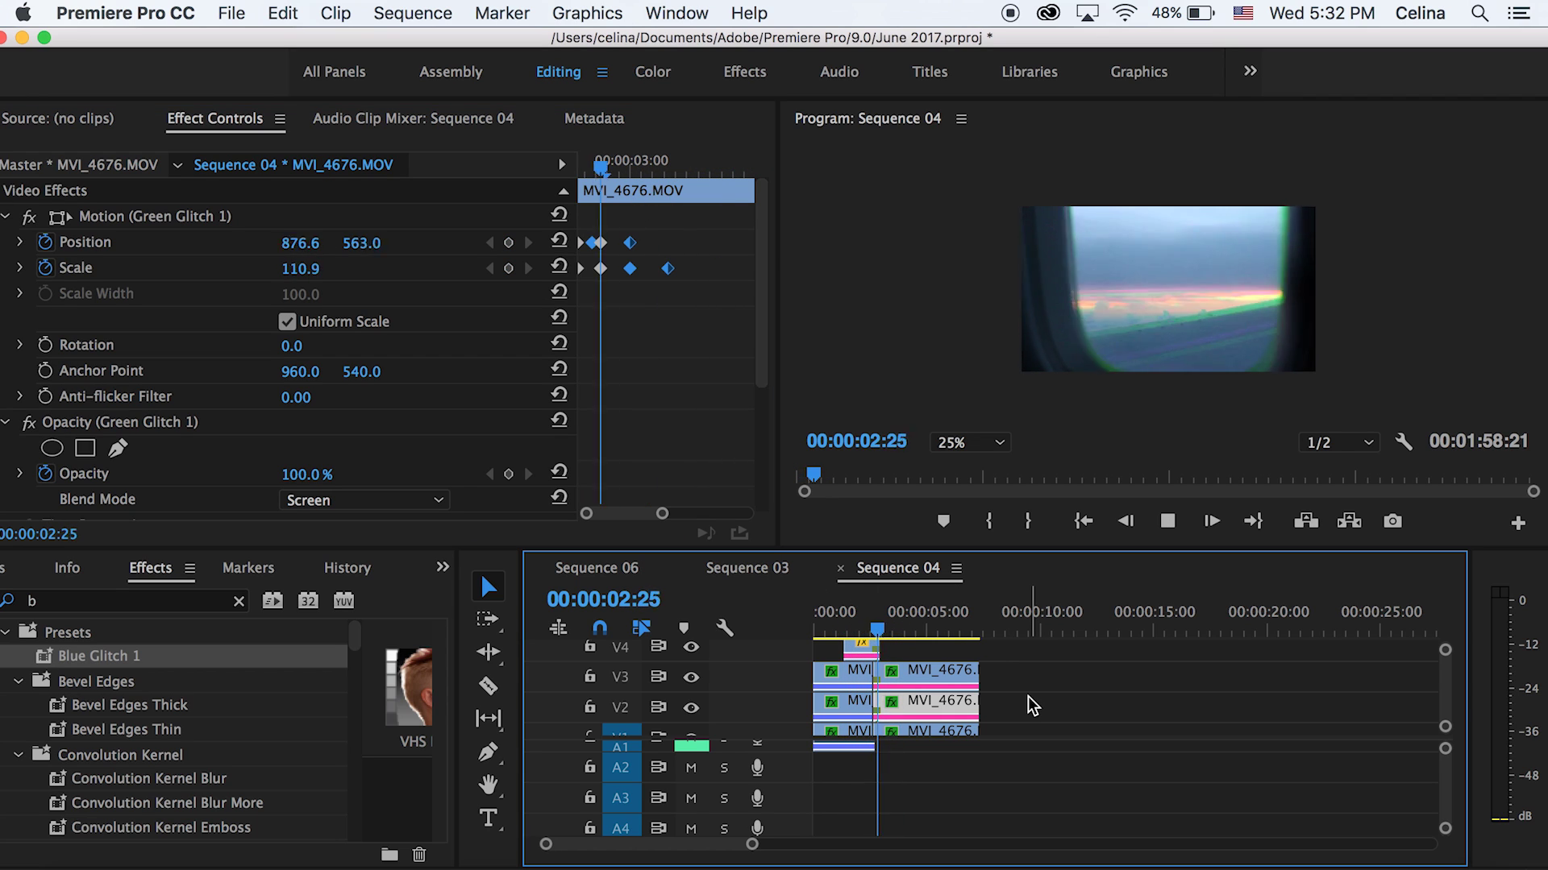
key("space")
- Play the sequence from its beginning and save the project
scroll(1040, 698, "up", 2)
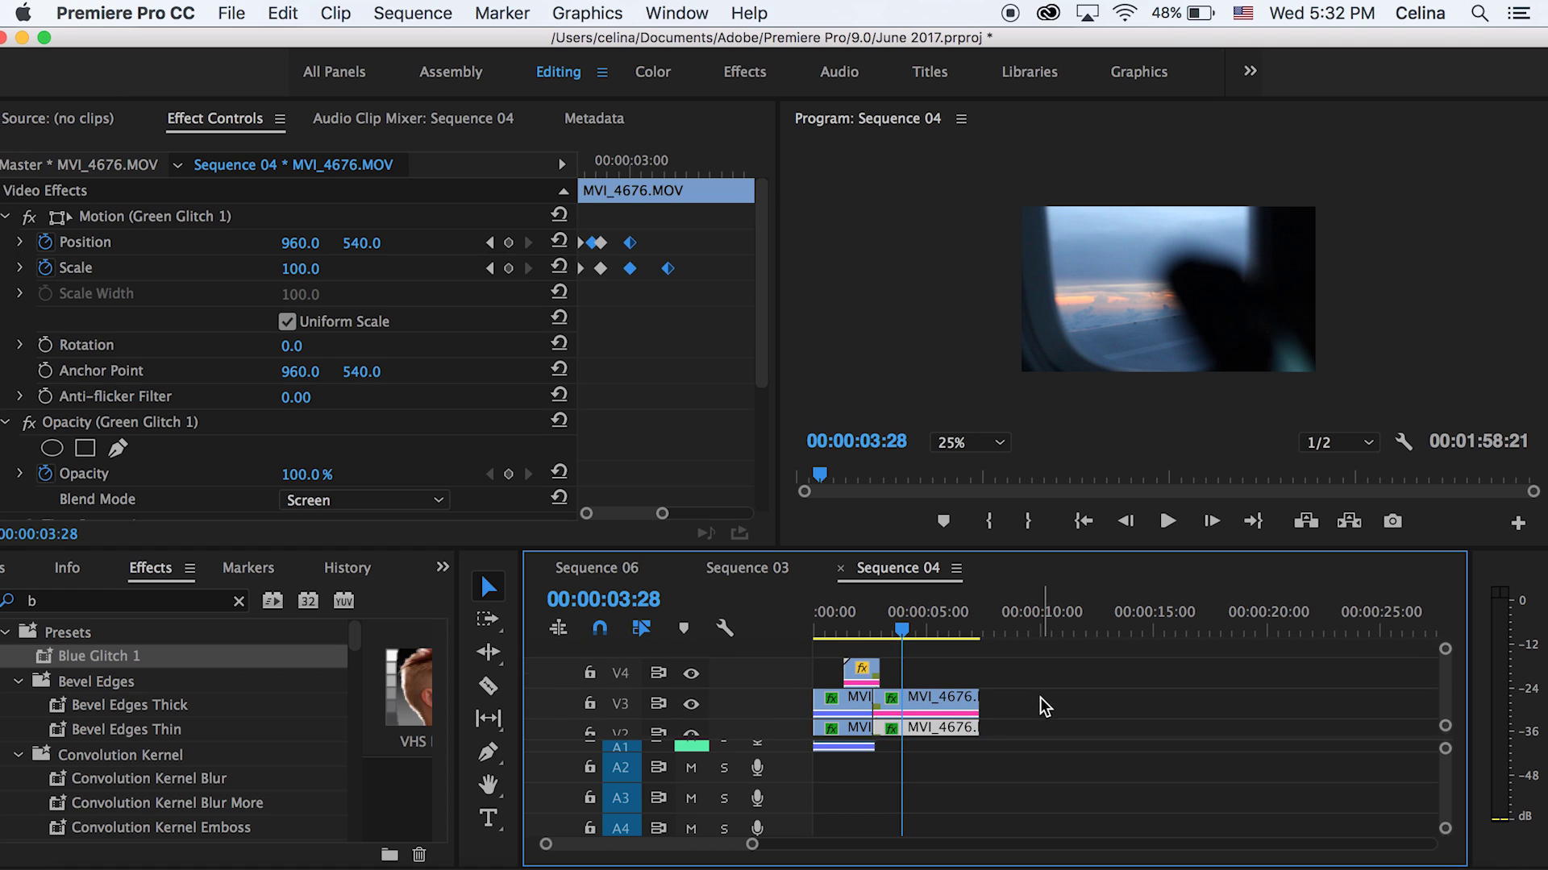
left_click(816, 623)
key("space")
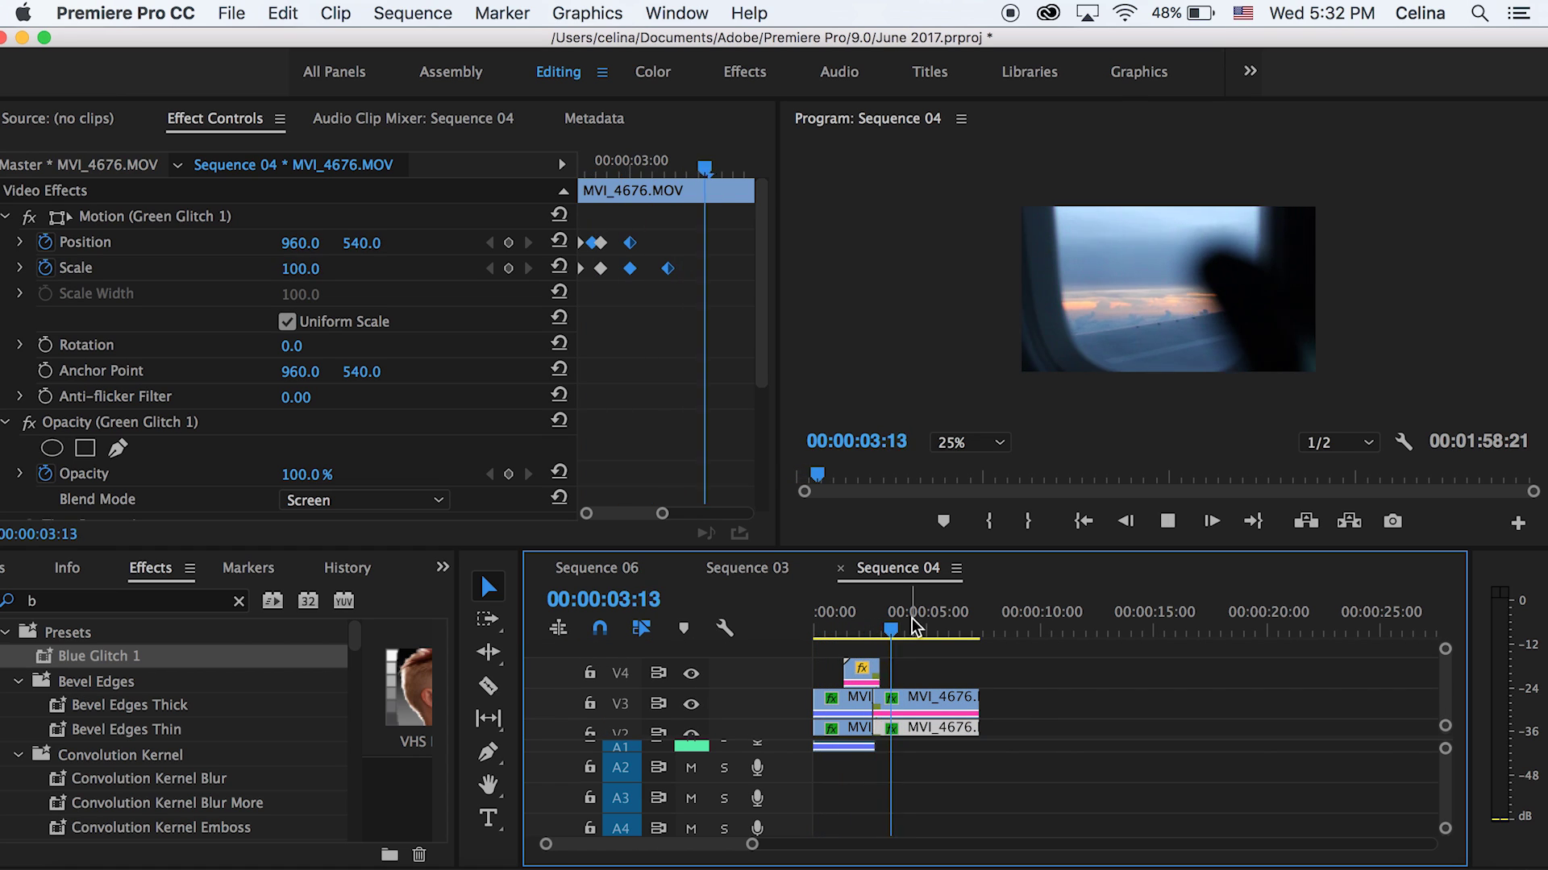
key("super+s")
left_click(1017, 653)
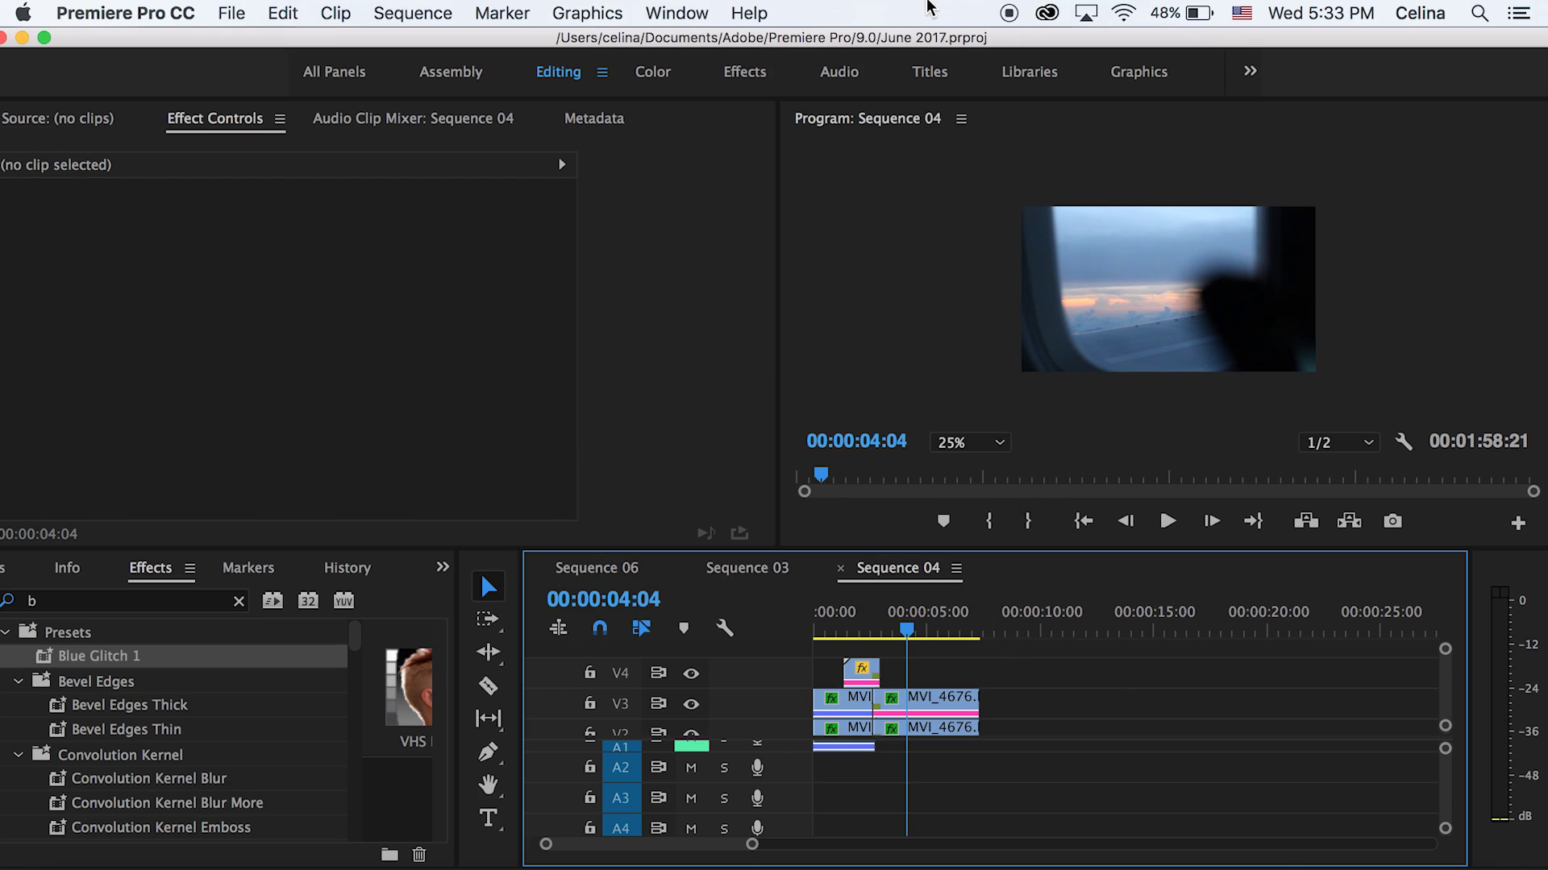